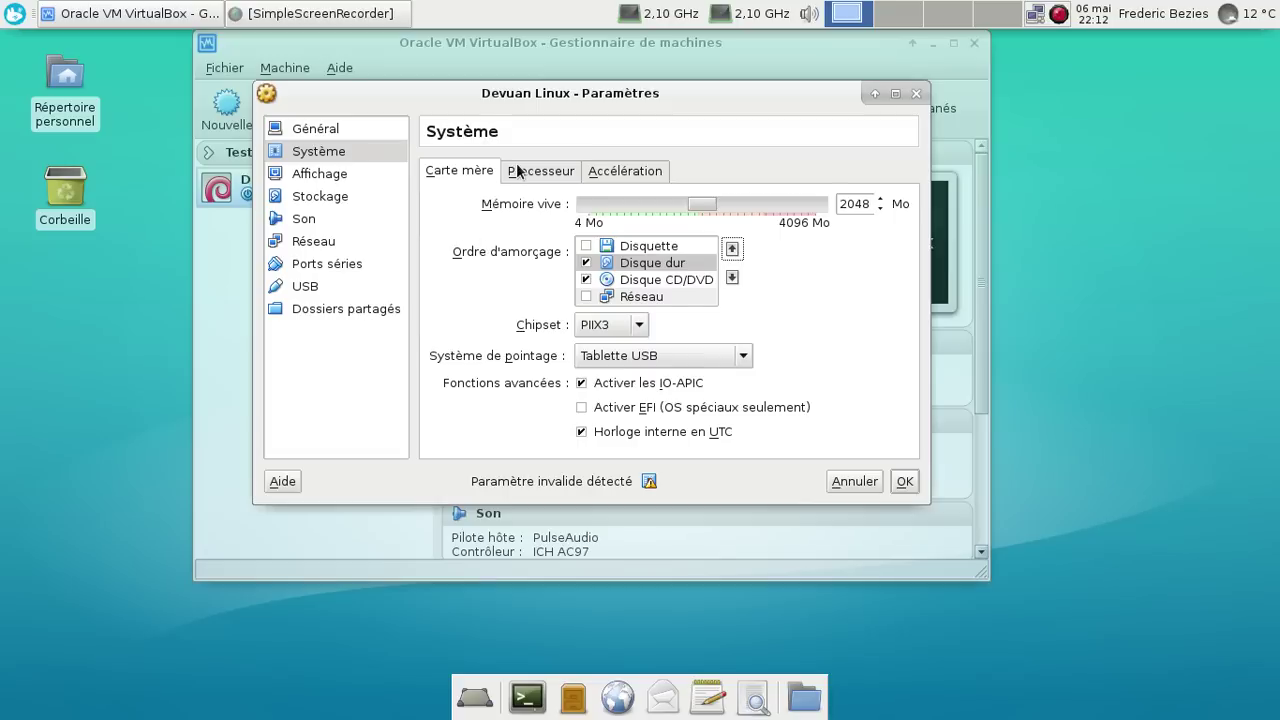
Review the processor settings, then insert devuan-jessie-i386-xfce-prealpha-valentine.iso into the empty IDE CD/DVD slot.
click(517, 170)
click(904, 482)
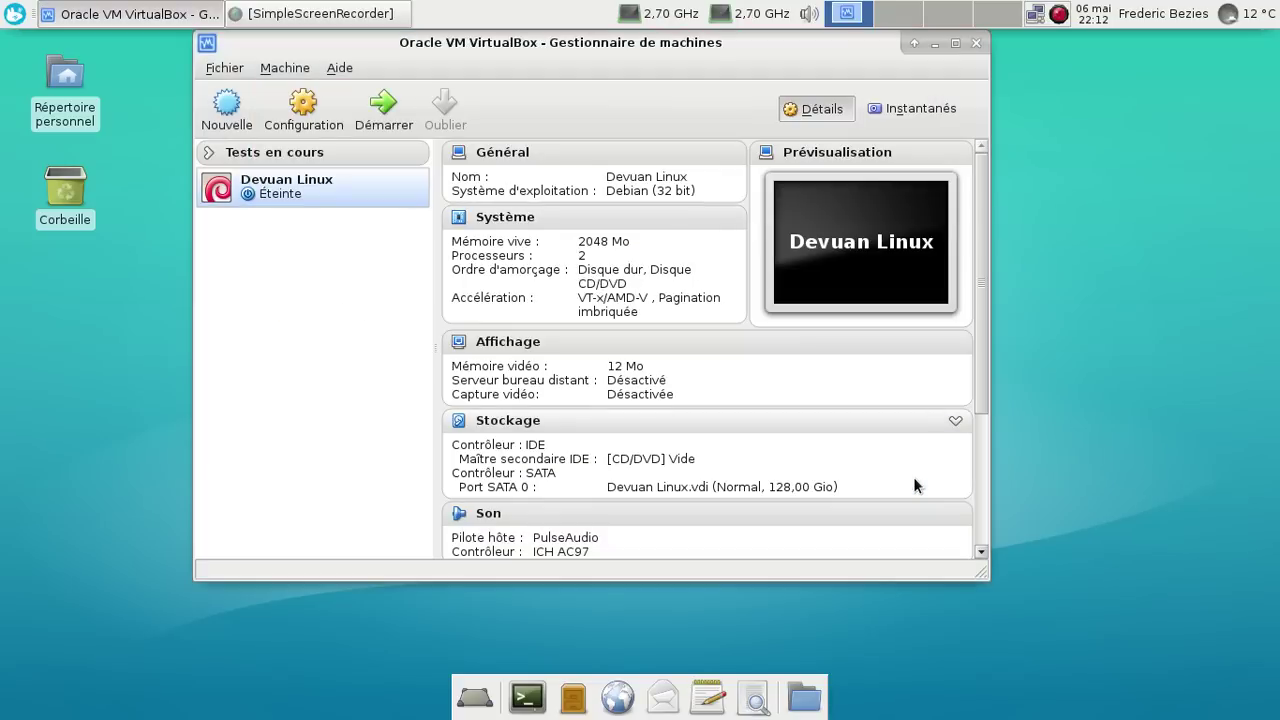
click(488, 422)
click(474, 213)
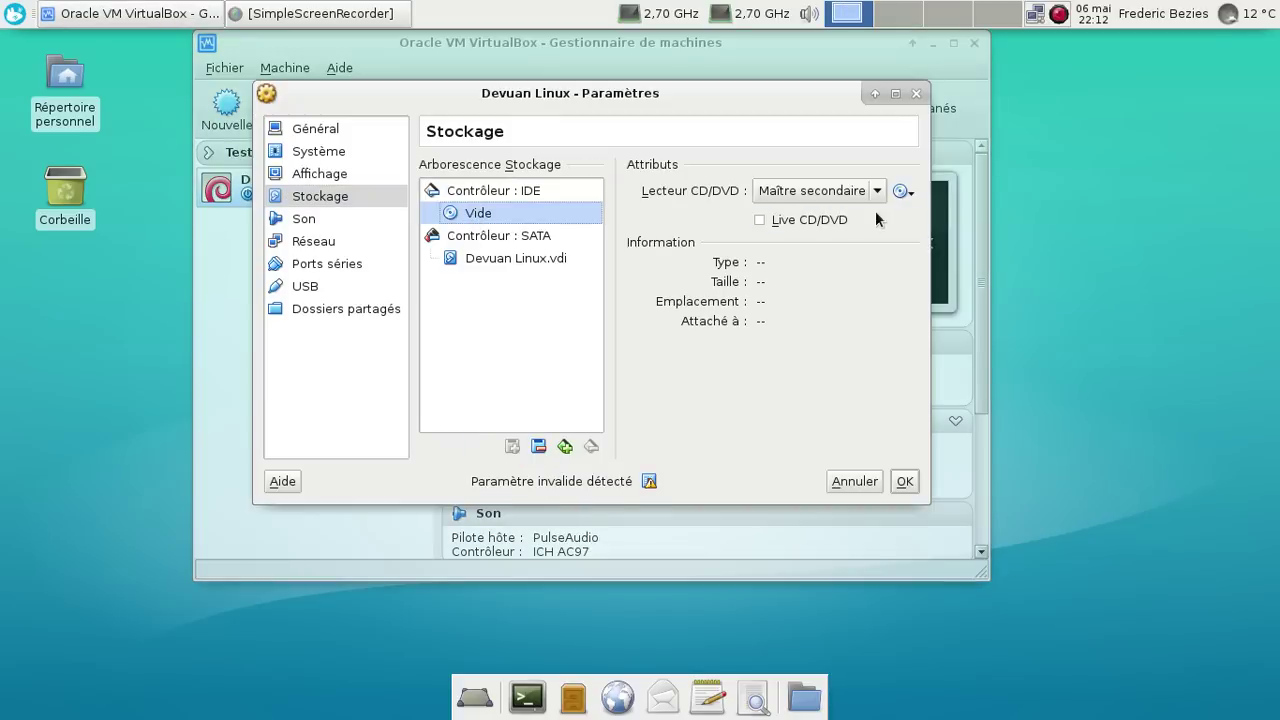
click(901, 192)
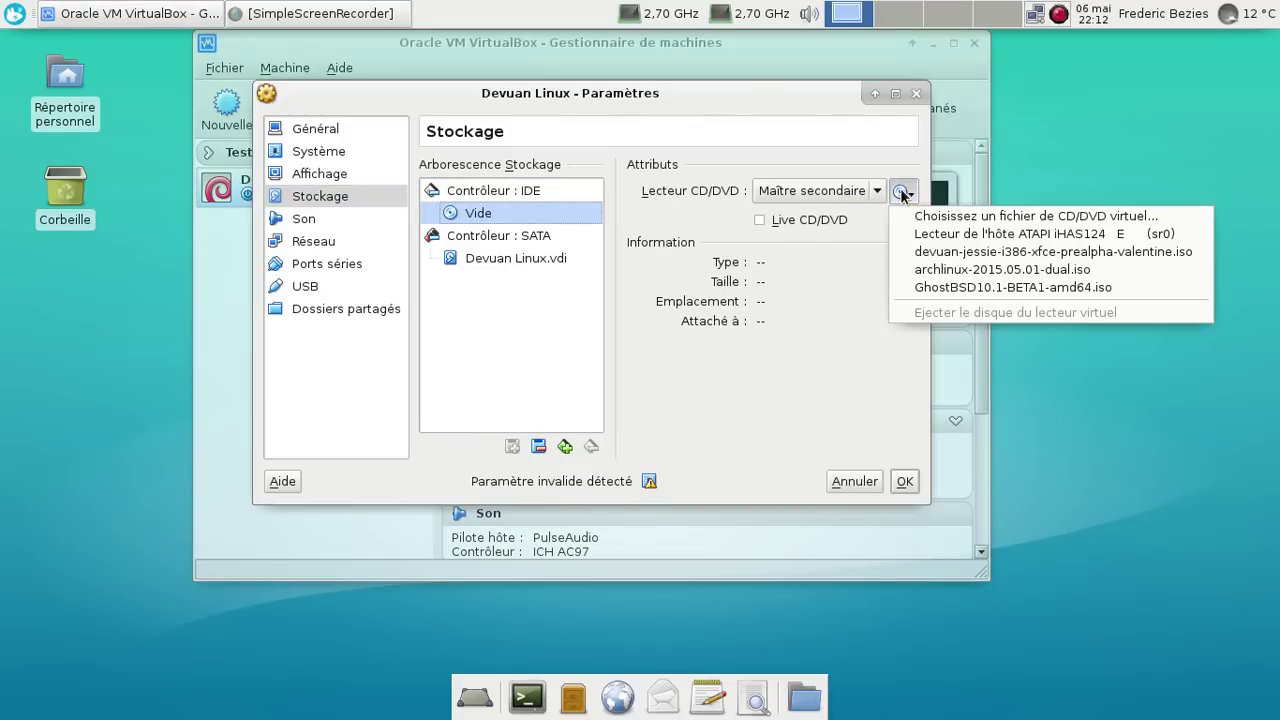
click(980, 252)
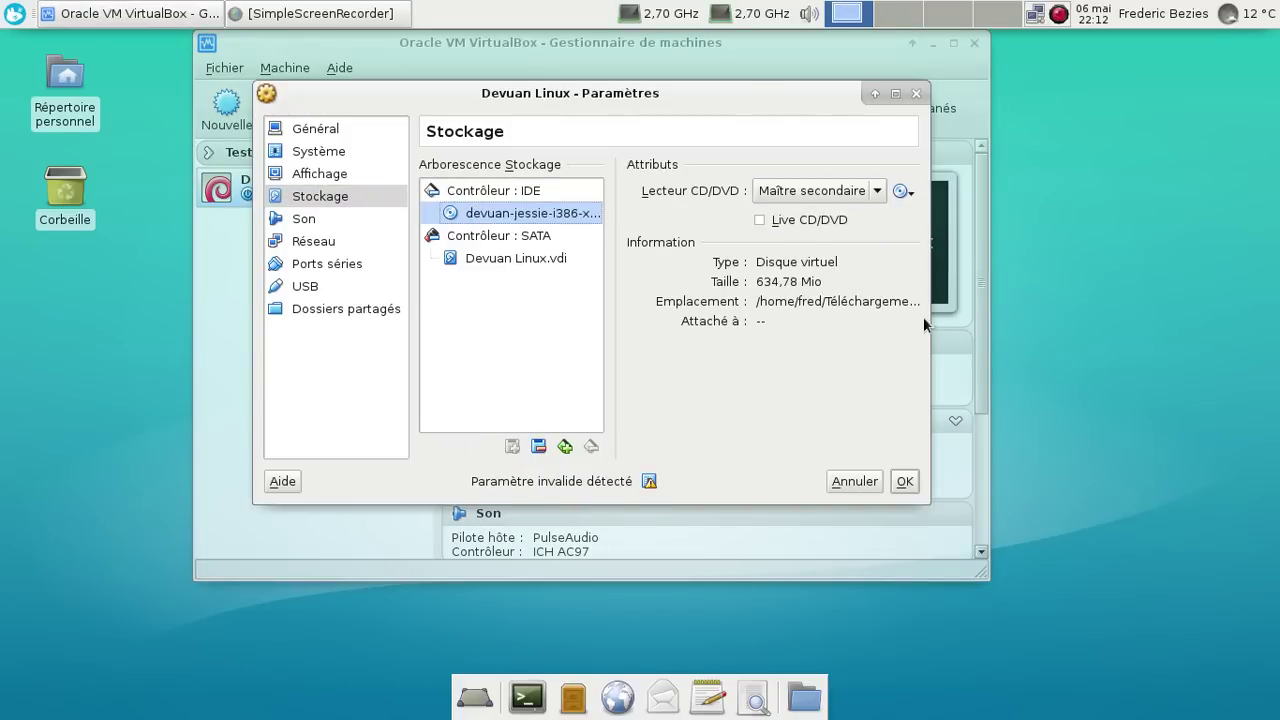
click(905, 481)
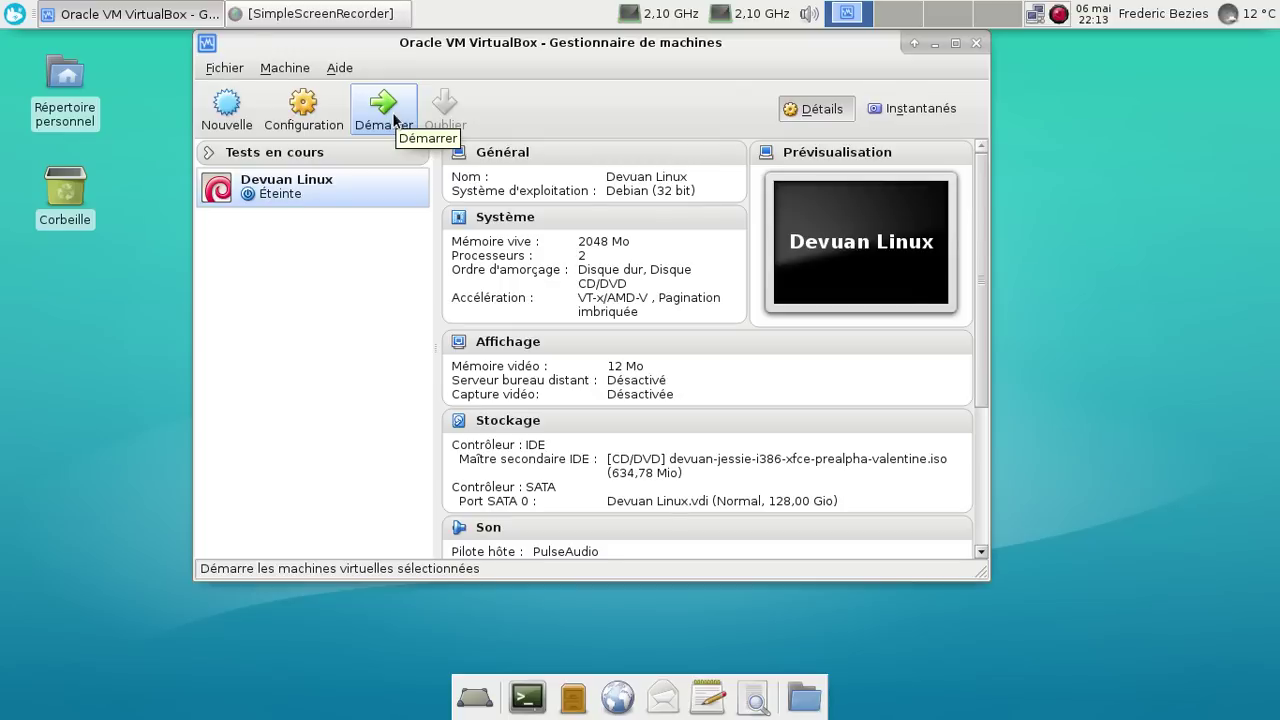
Start the Devuan Linux VM and boot the Debian GNU/Linux GRUB entry.
click(393, 120)
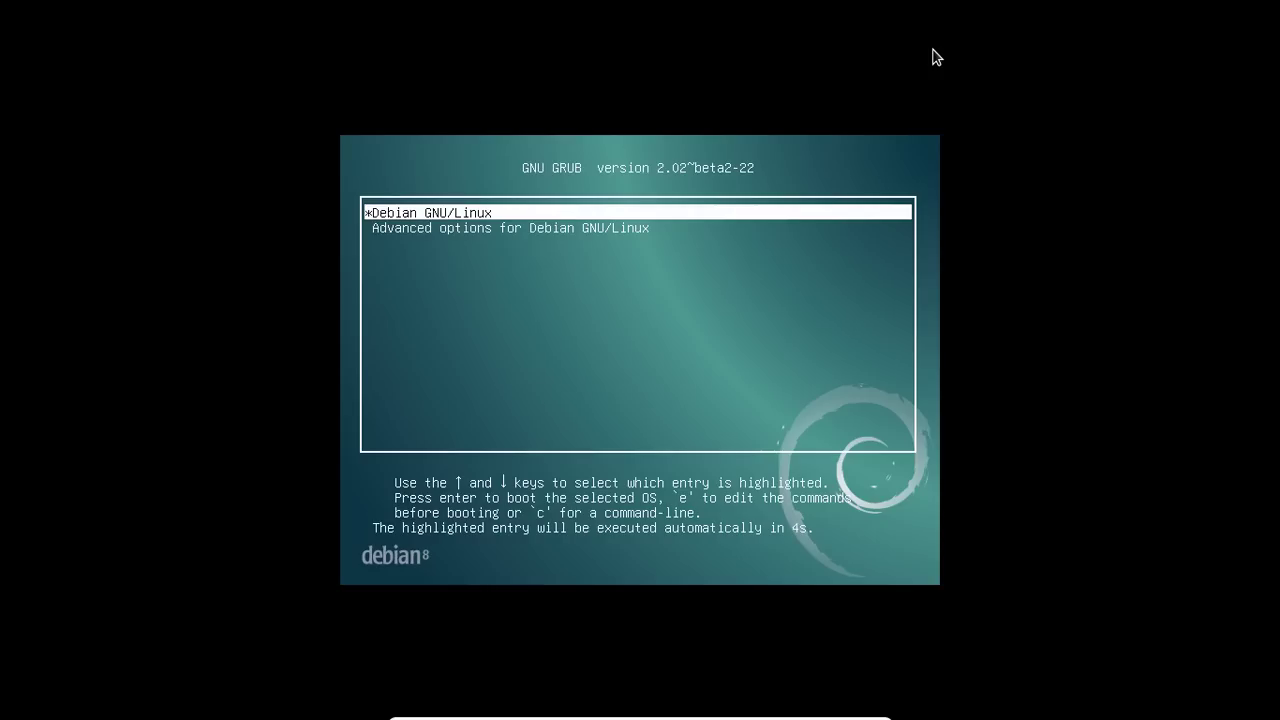
key(Return)
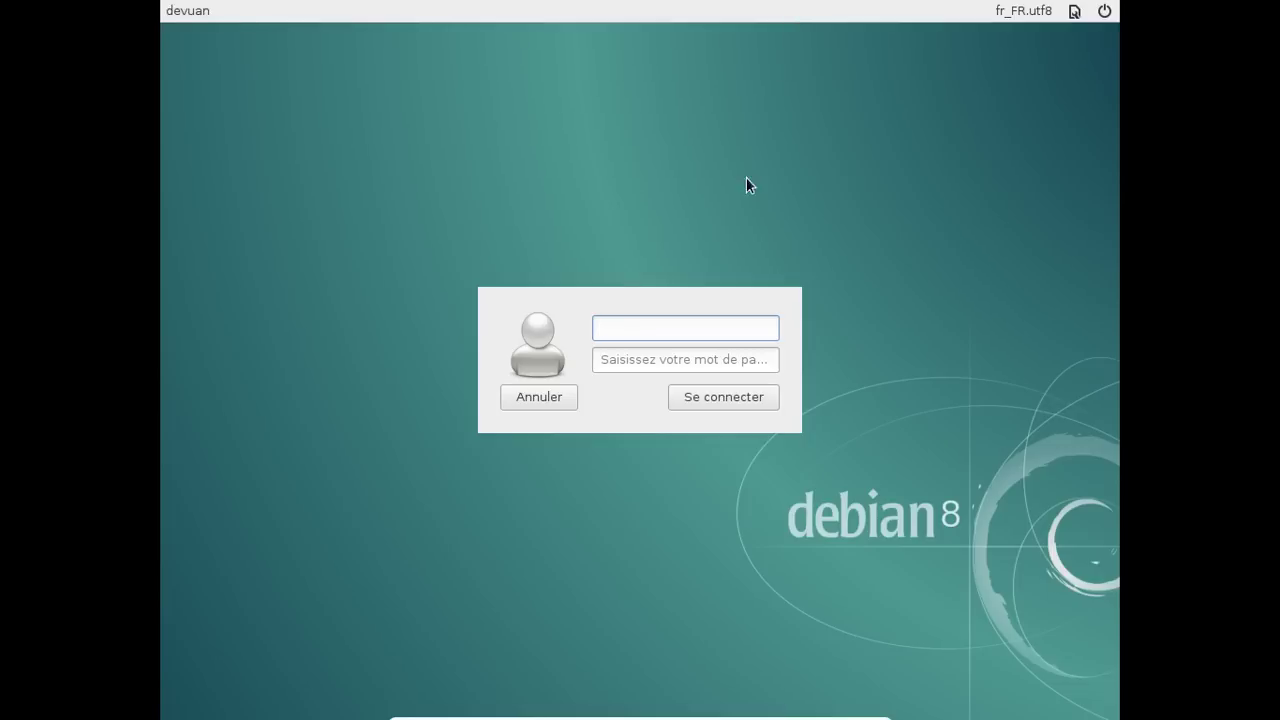
Log in at the lightdm greeter as user devuan with the account's password.
click(1016, 11)
click(1014, 12)
text(aaaaaa)
key(BackSpace)
key(BackSpace)
key(BackSpace)
key(BackSpace)
key(BackSpace)
key(BackSpace)
text(devuan)
key(Tab)
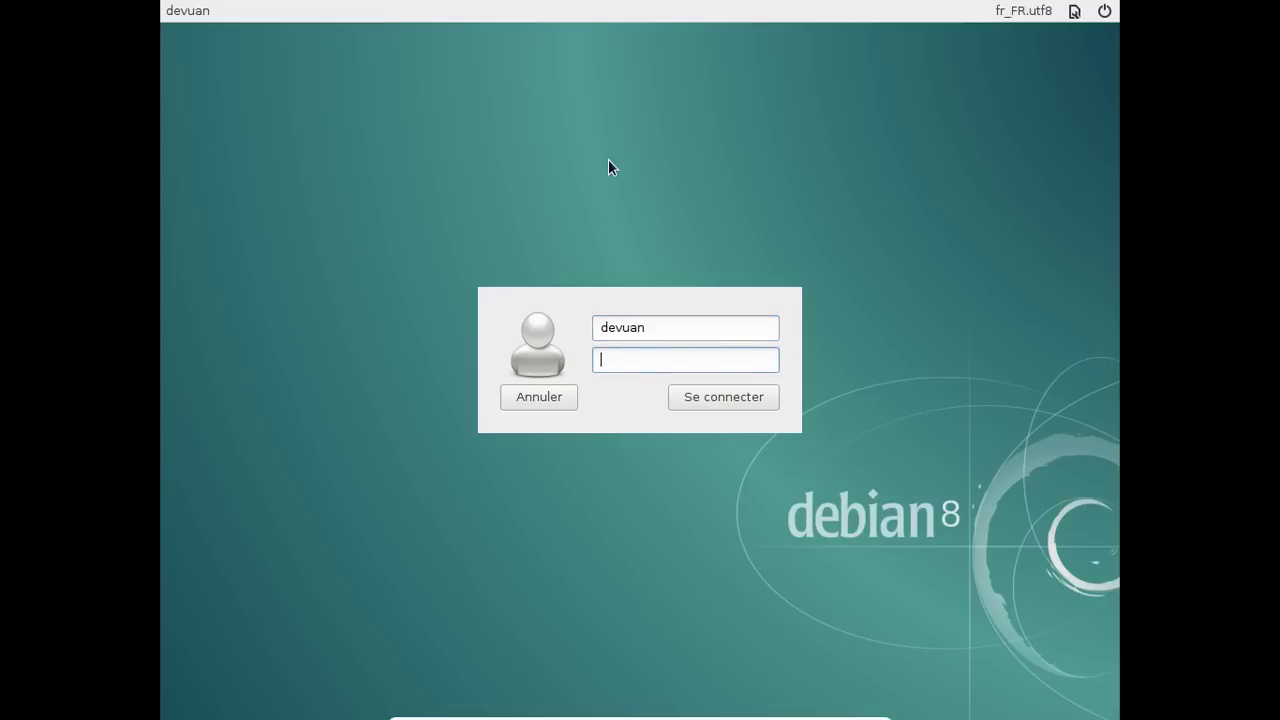
text(devuan)
key(Return)
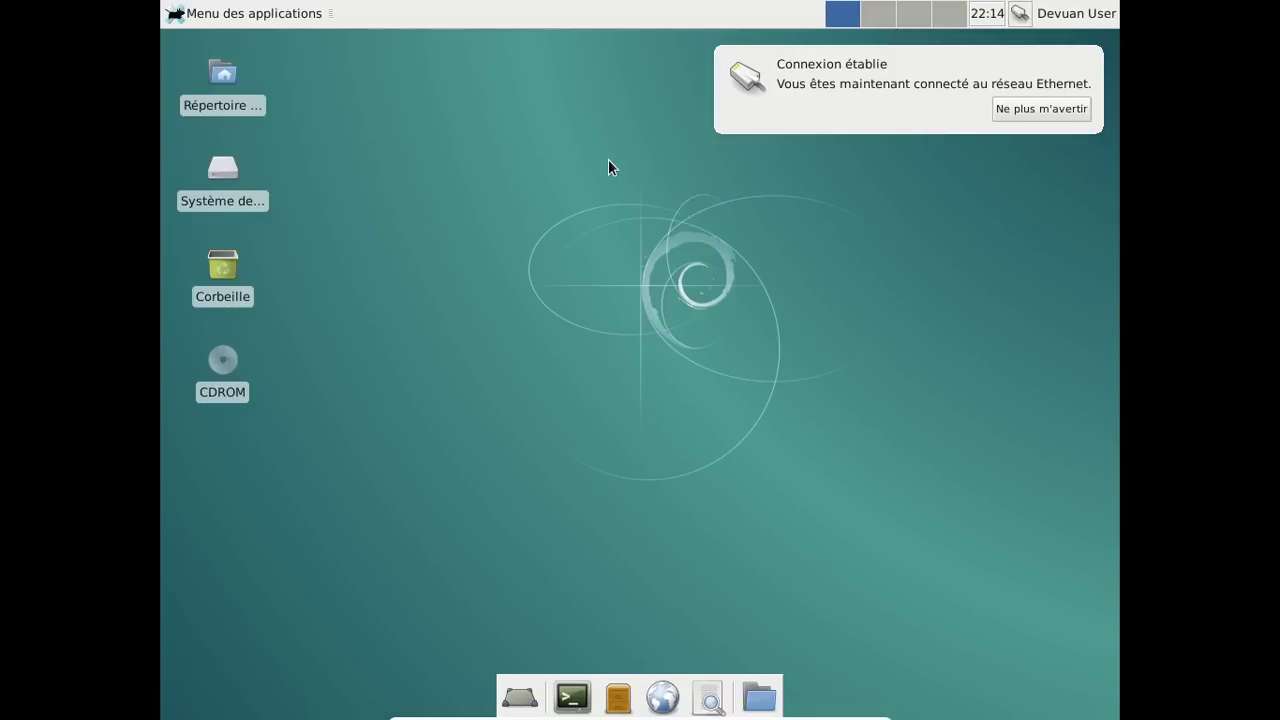
Dismiss the Ethernet notice, then open, move and close the home folder in the file manager.
click(1079, 62)
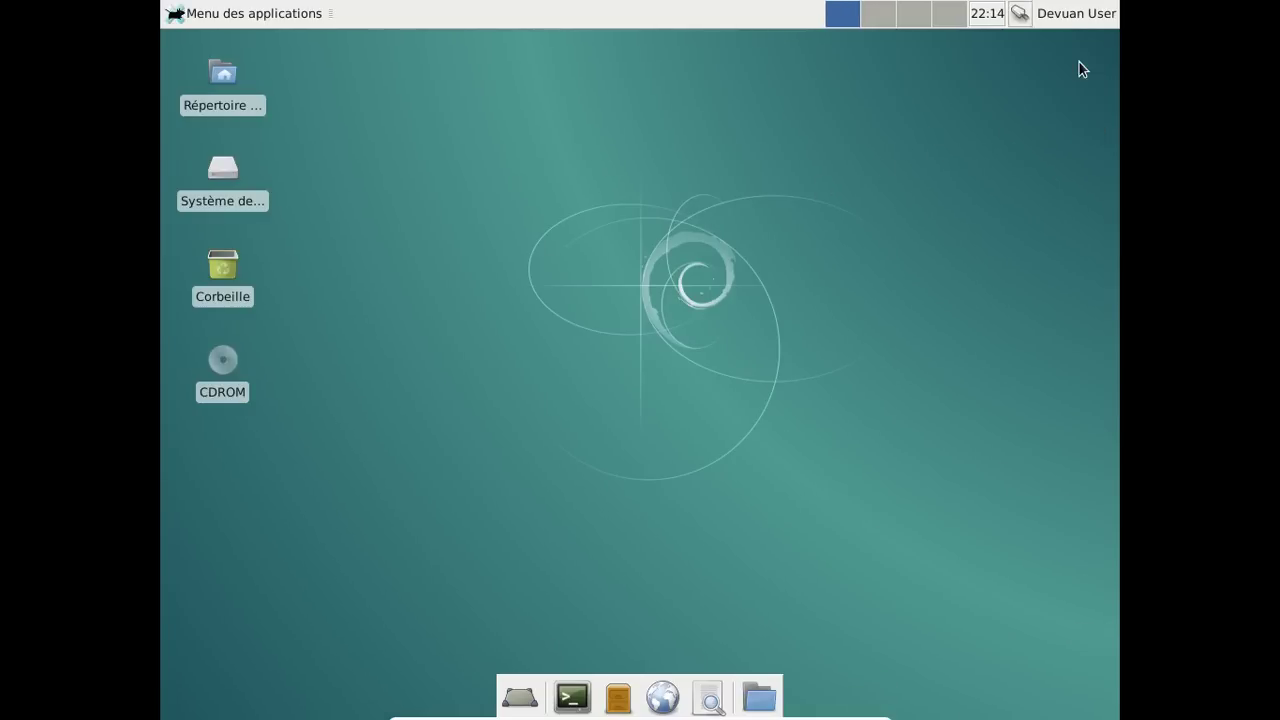
click(208, 15)
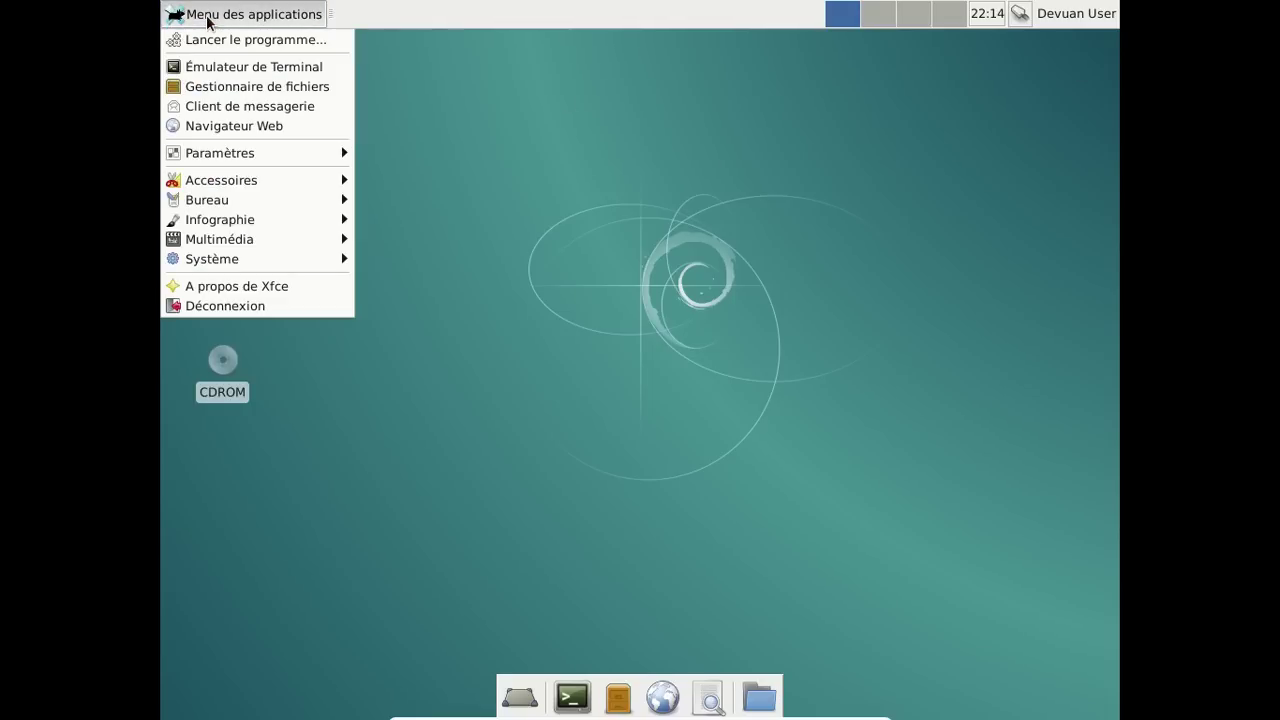
double_click(222, 83)
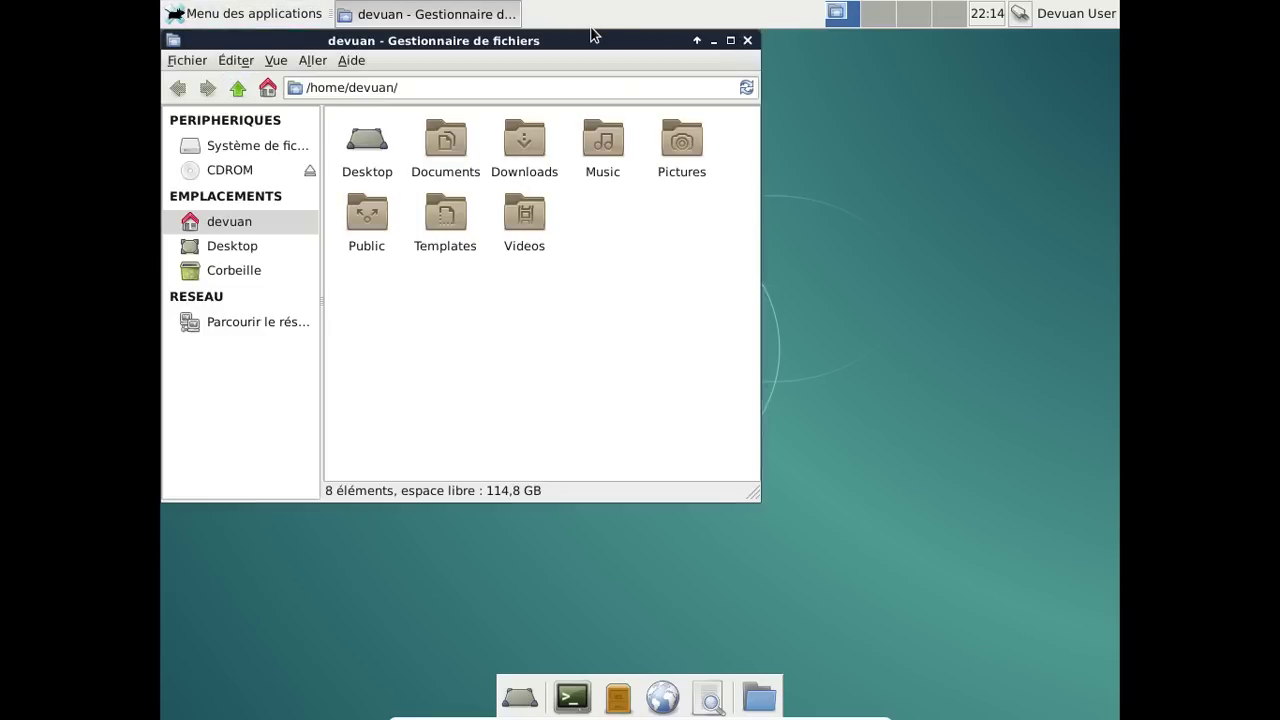
drag(592, 40, 731, 77)
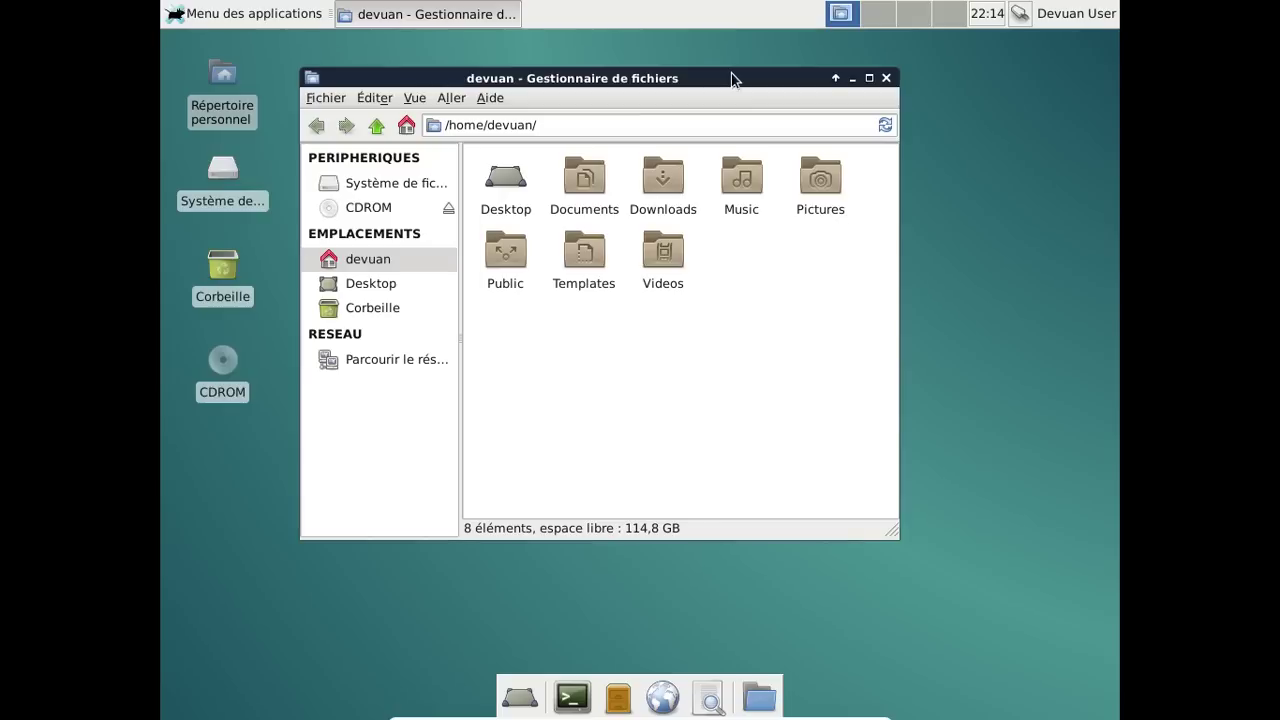
click(886, 78)
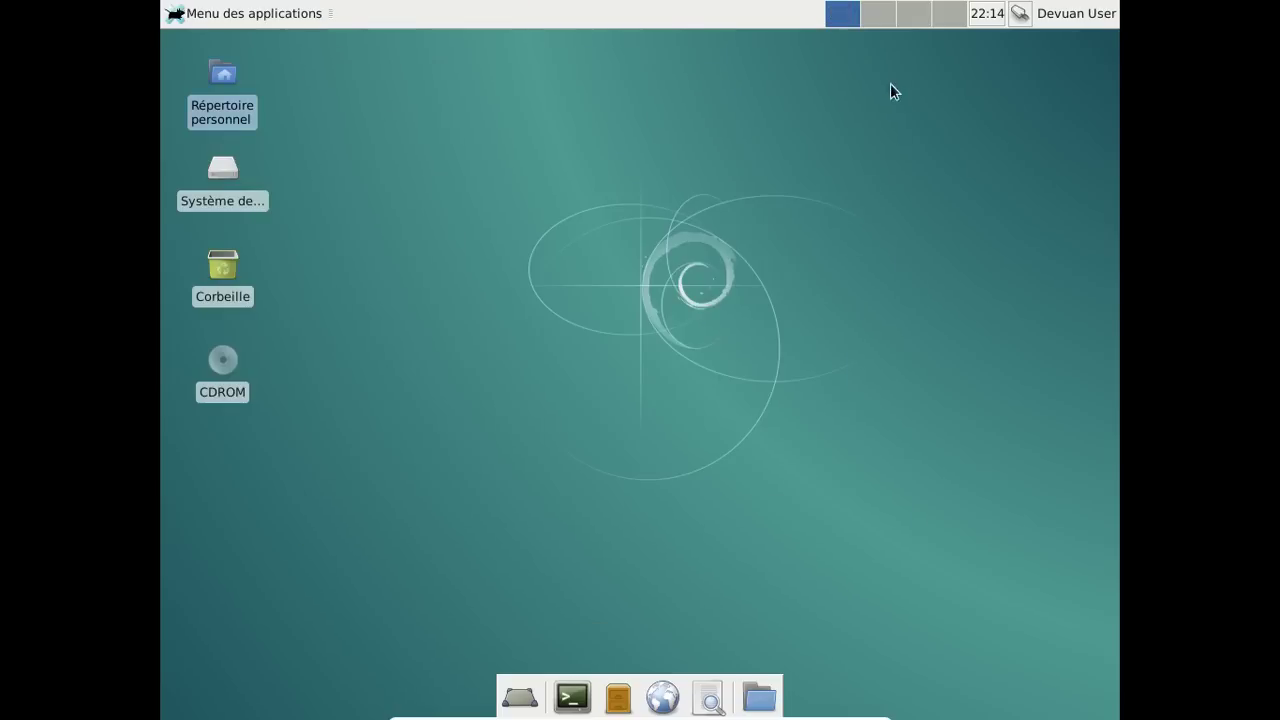
Glance at the session options, then launch a terminal from the dock.
click(1064, 18)
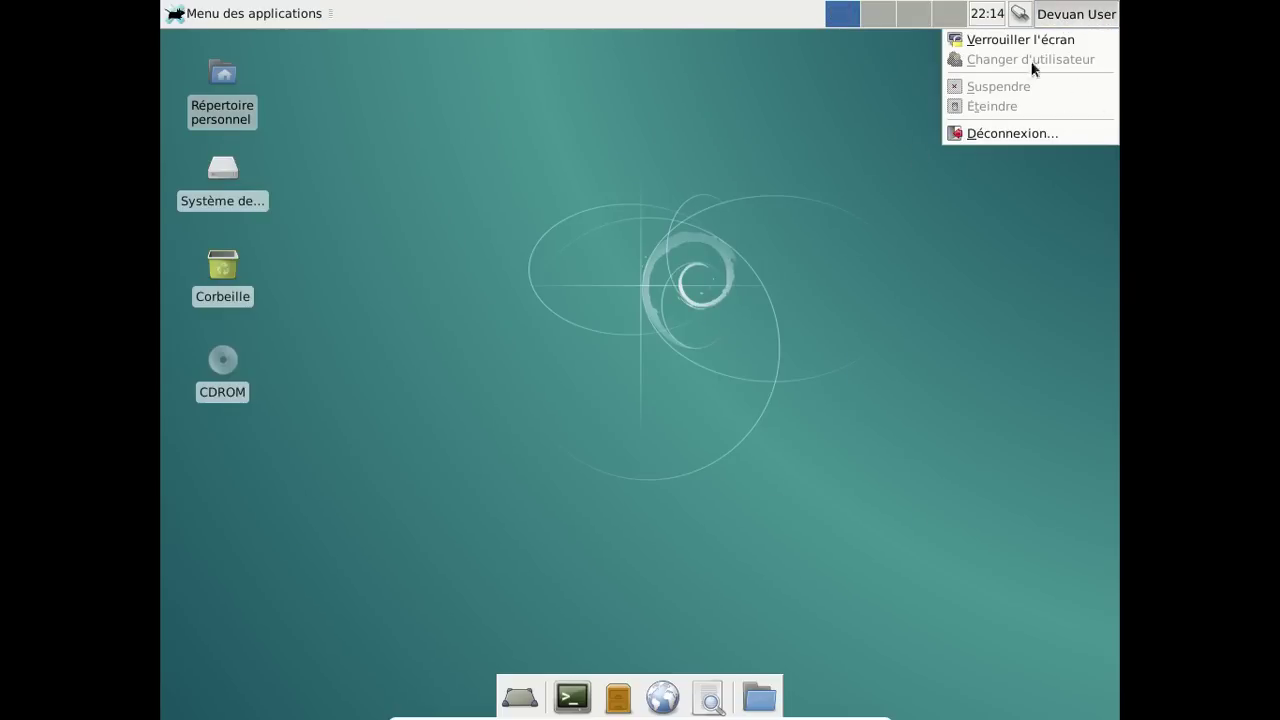
click(757, 222)
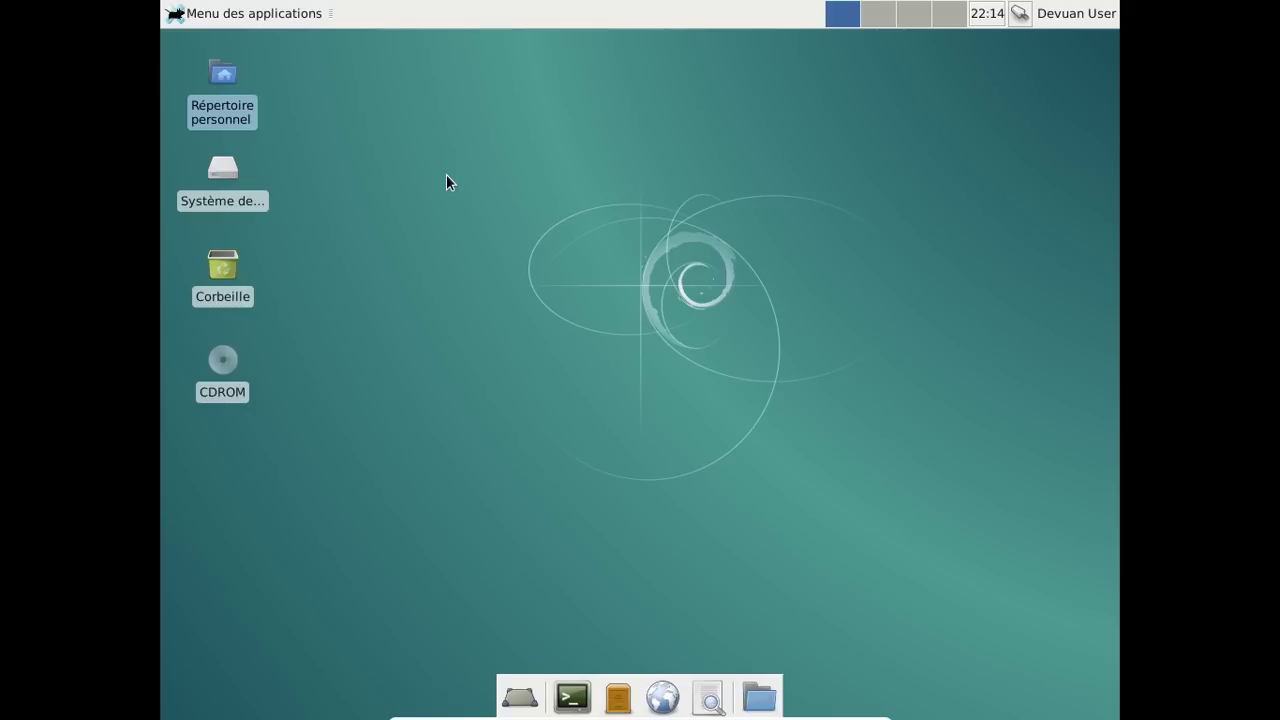
click(572, 697)
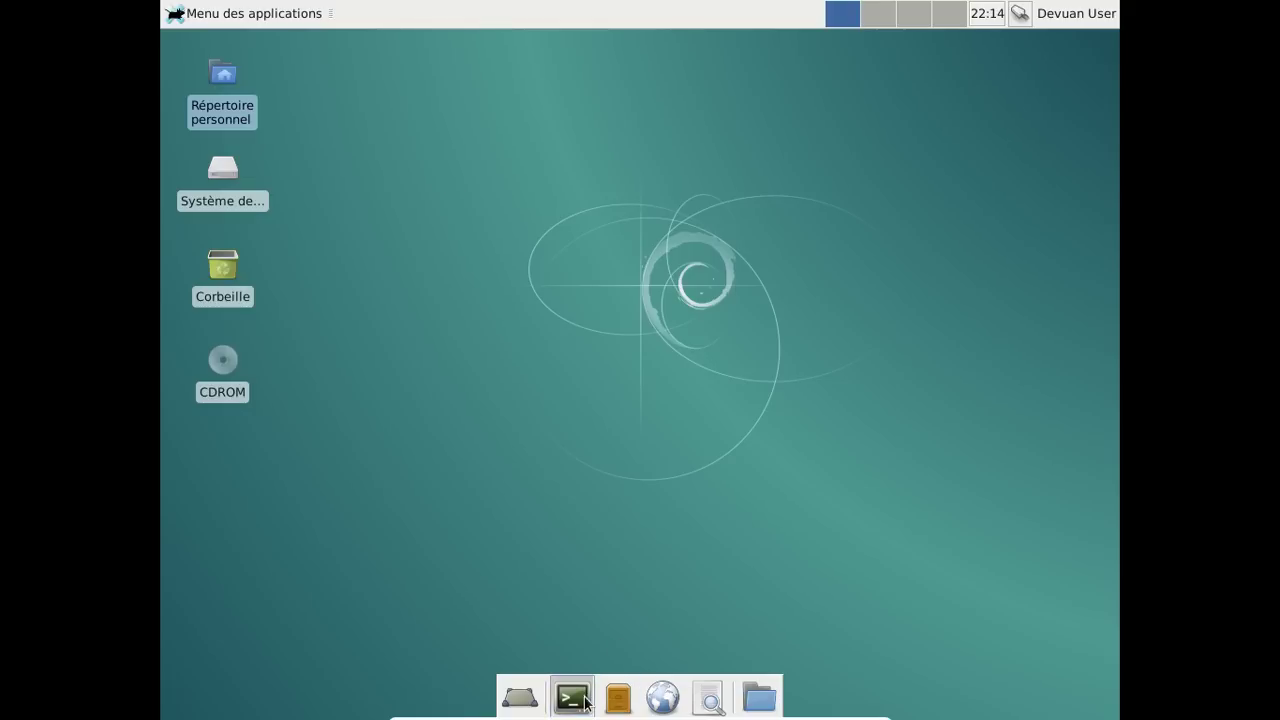
Run uname -a to show the kernel version.
drag(537, 40, 676, 68)
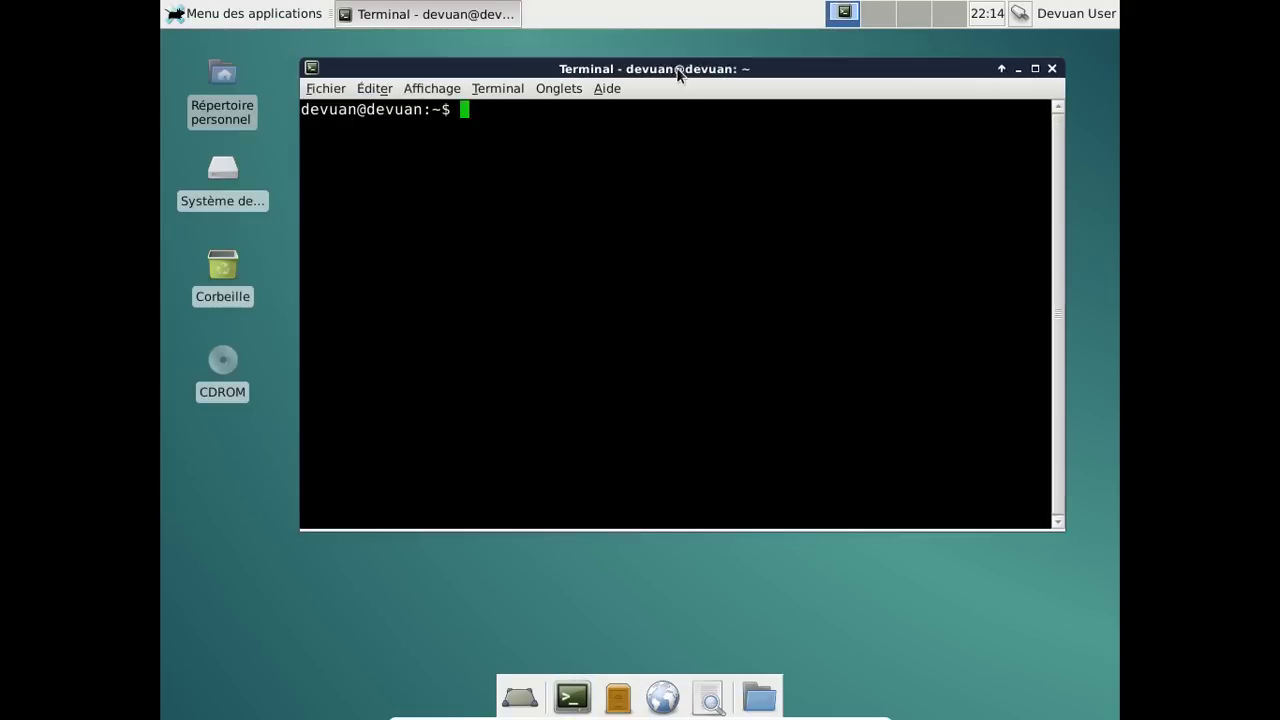
text(uname -a)
key(Return)
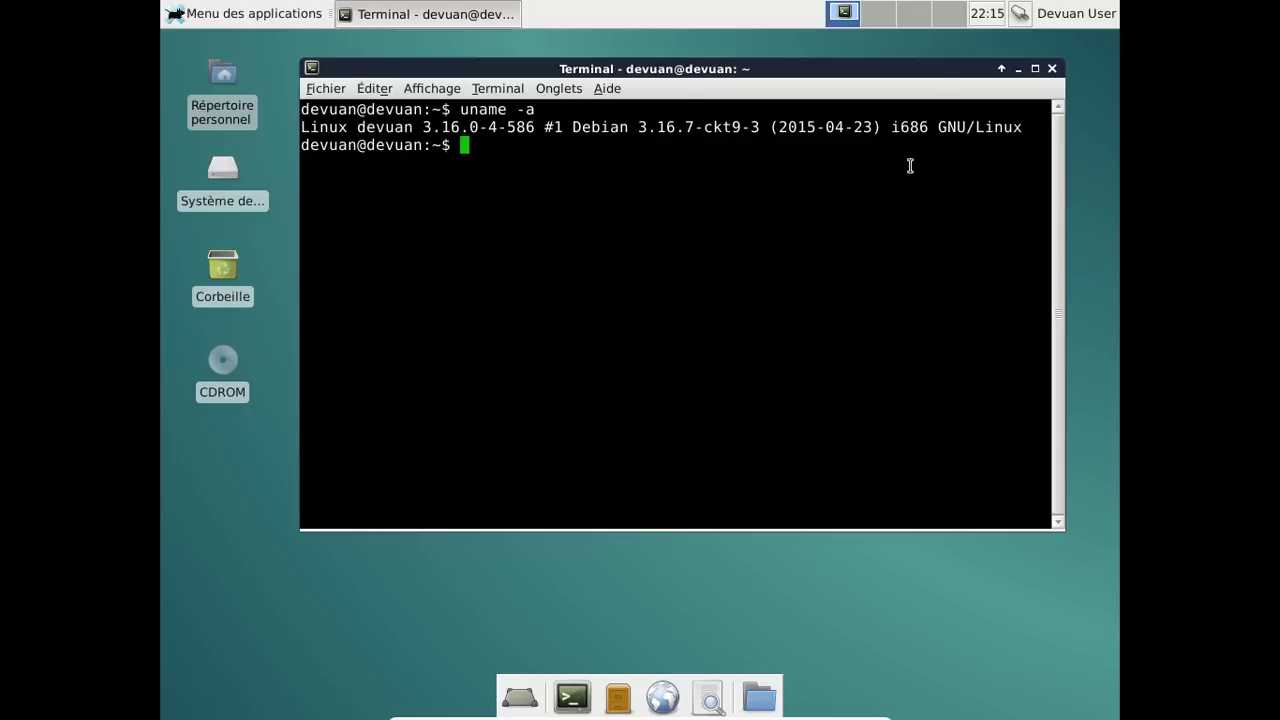
View /etc/apt/sources.list with less, then close the terminal.
text(less /atc/)
key(BackSpace)
key(BackSpace)
key(BackSpace)
key(BackSpace)
text(etc/ap)
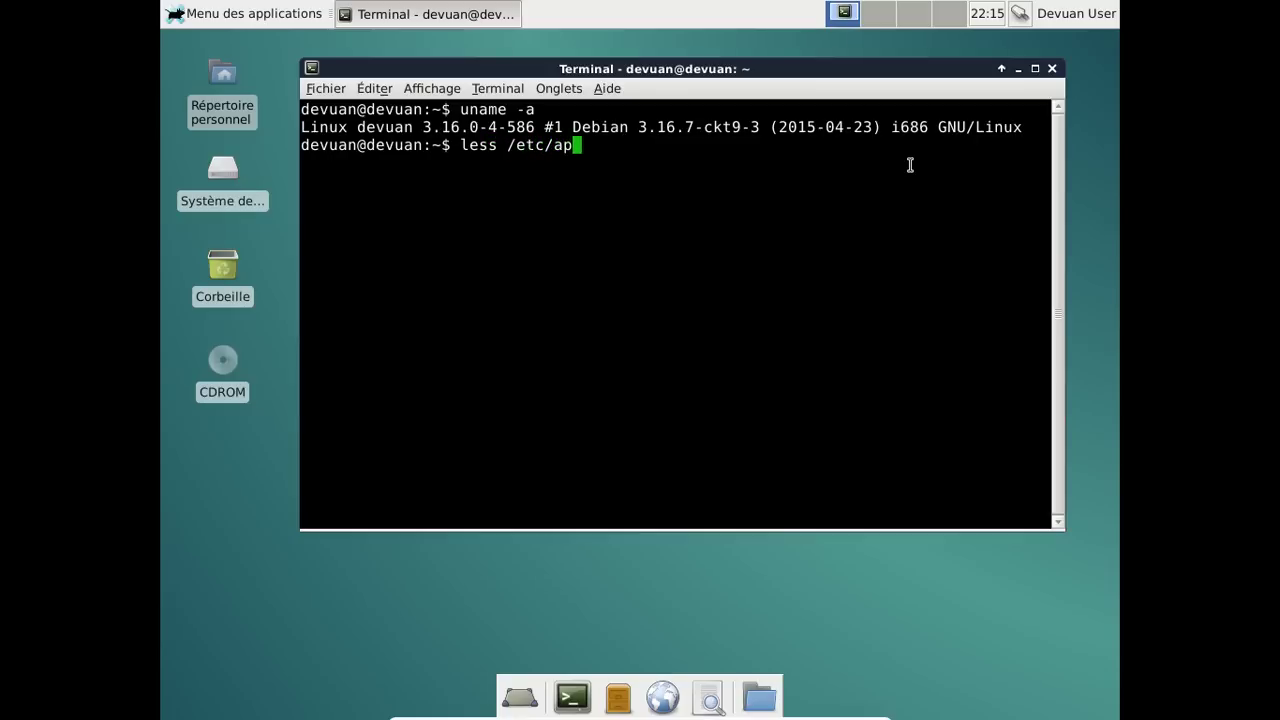
text(t/sources.list)
key(Return)
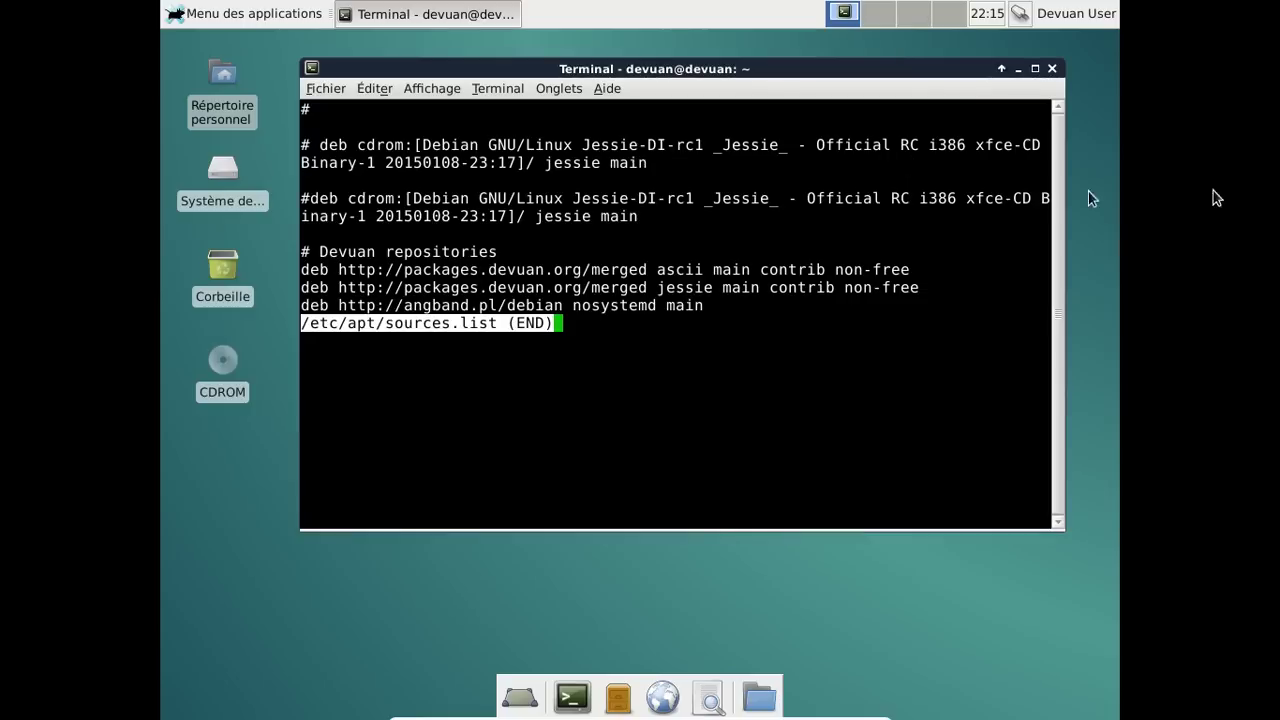
click(1052, 68)
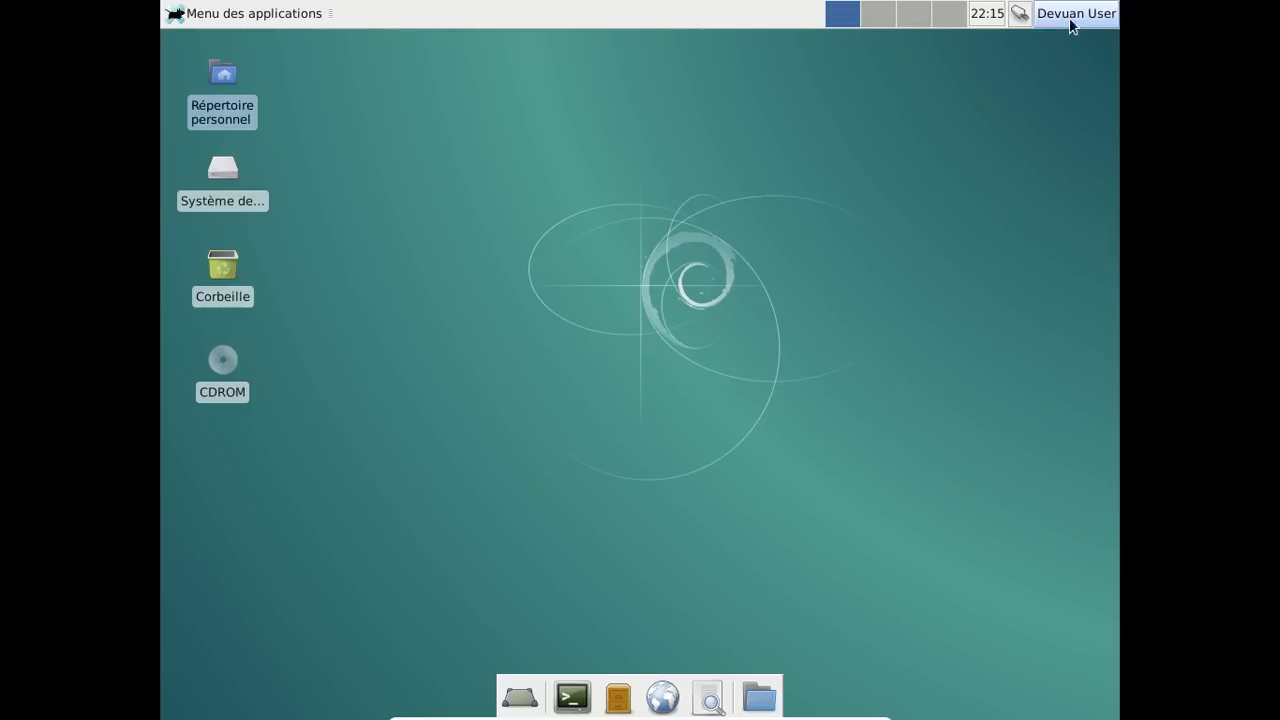
Log out of the current session via Déconnexion.
click(1070, 16)
click(1012, 132)
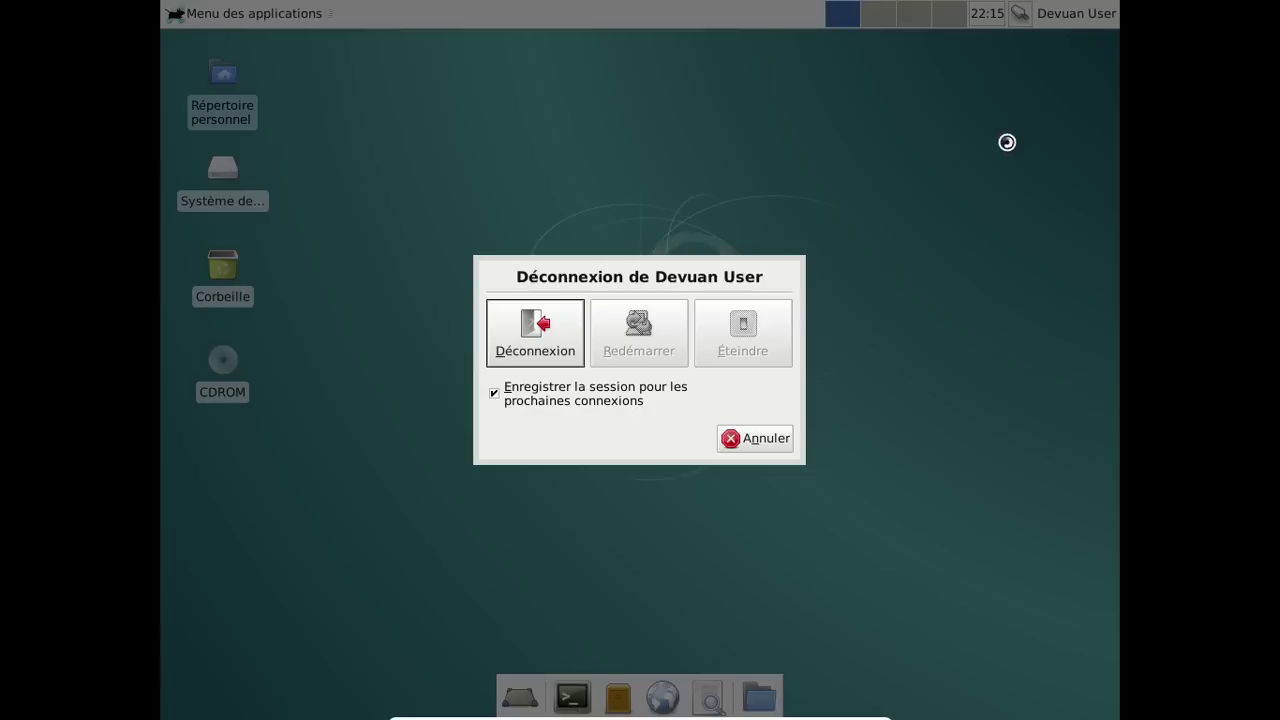
click(538, 347)
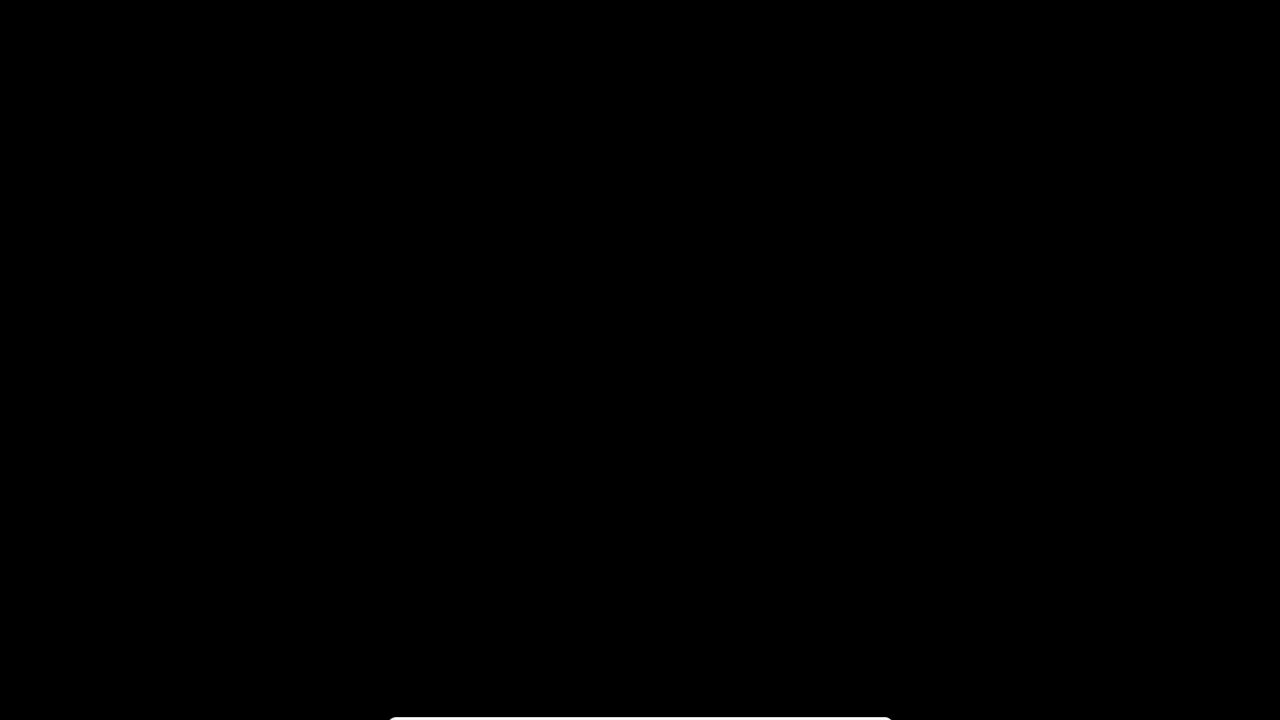
Log back in under a different user account with its password.
text(fred)
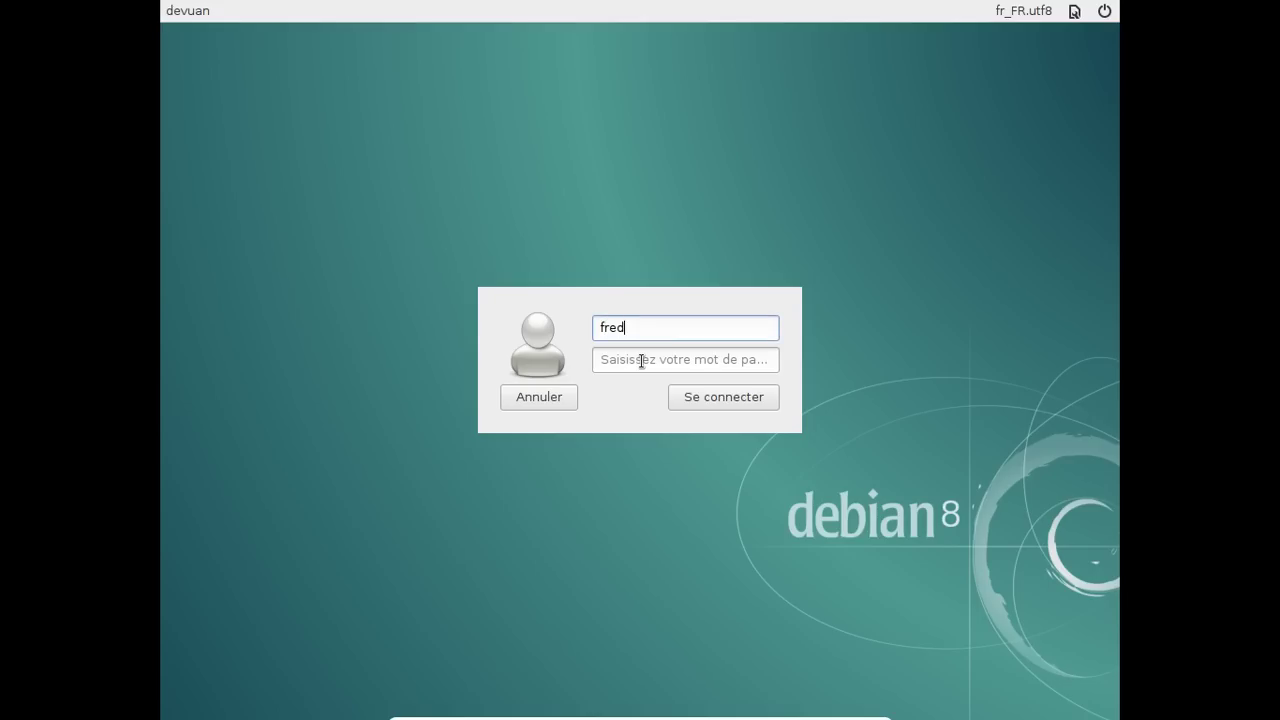
key(Tab)
text(•••••••••)
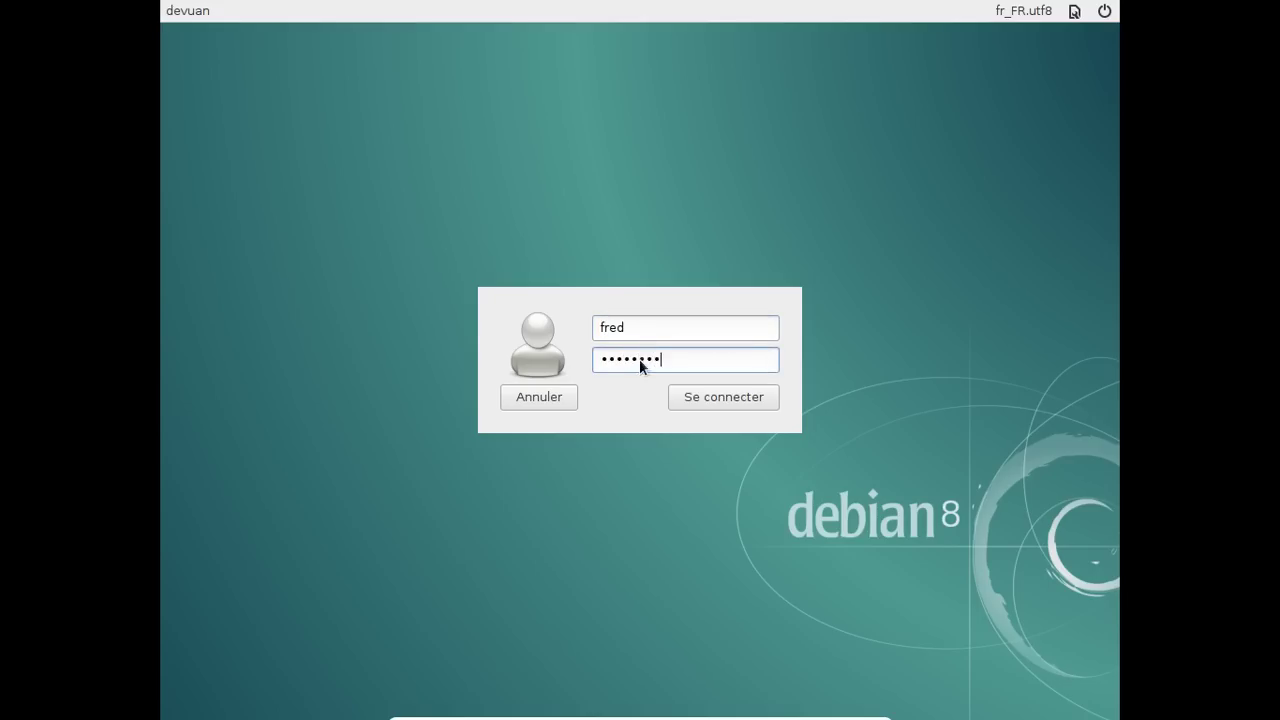
key(Return)
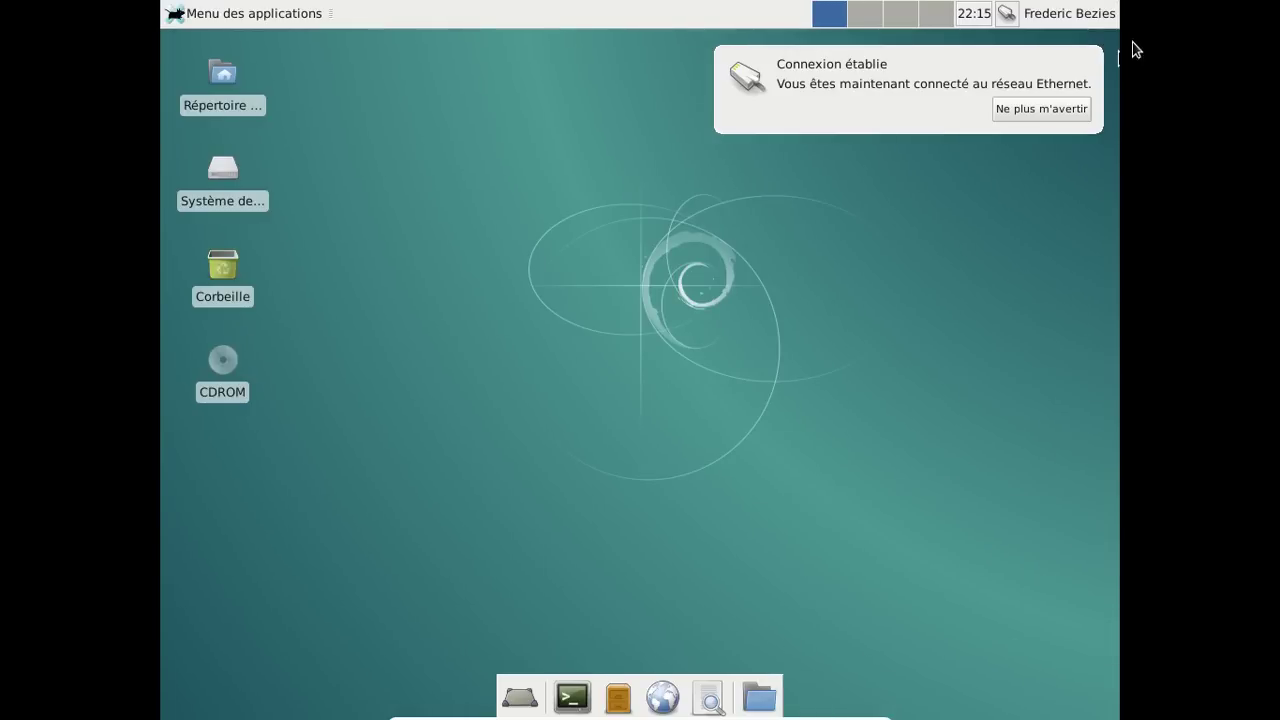
Dismiss the Ethernet notice, open and close the home folder, and peek at the session options.
click(1092, 56)
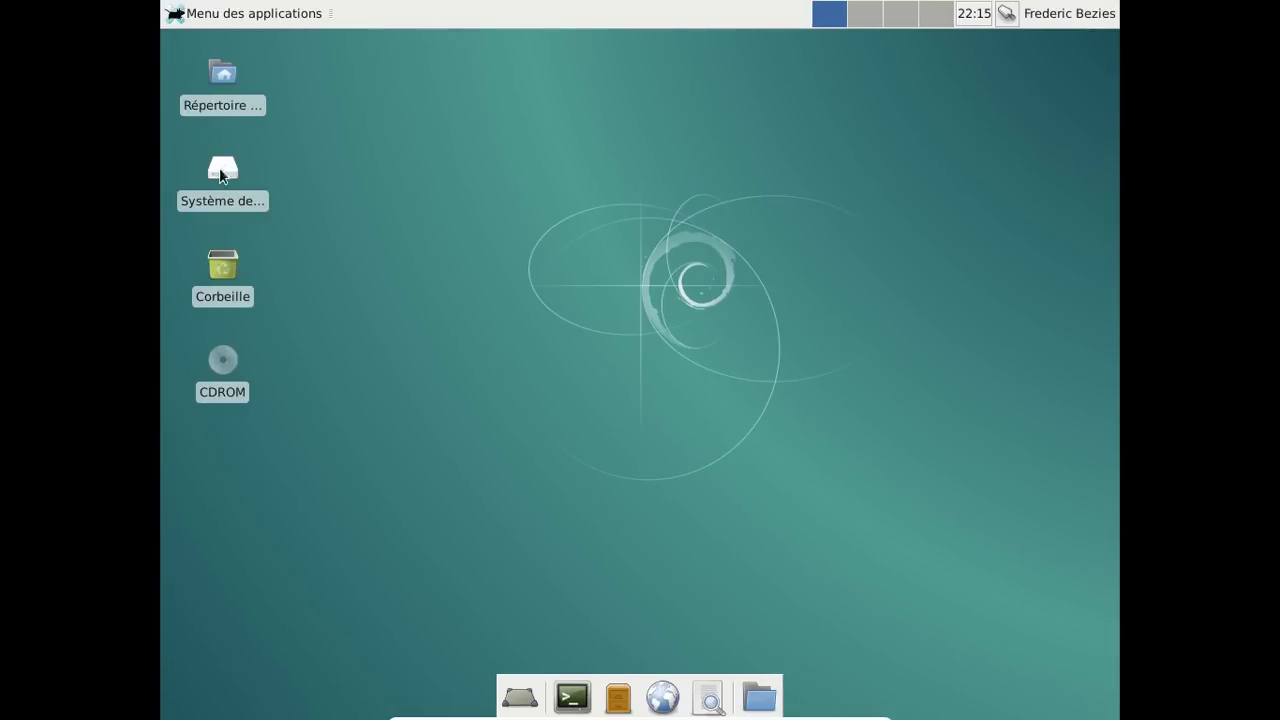
double_click(218, 100)
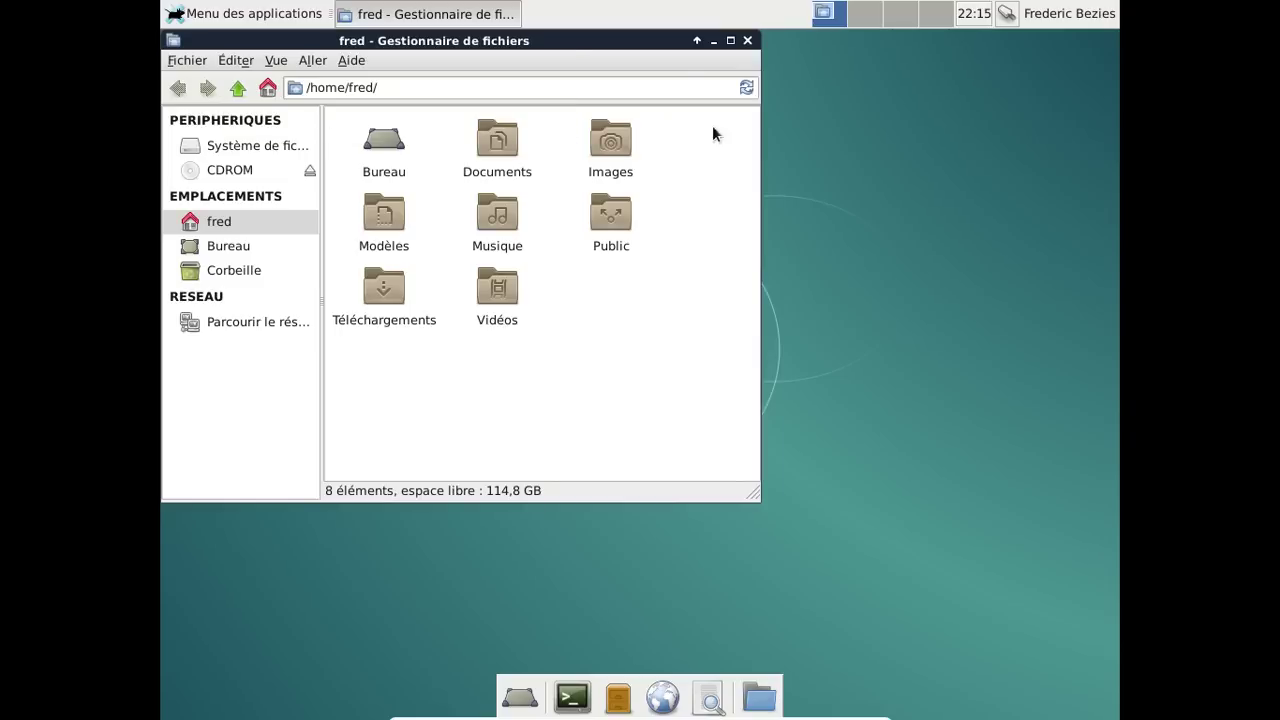
click(750, 41)
click(1055, 14)
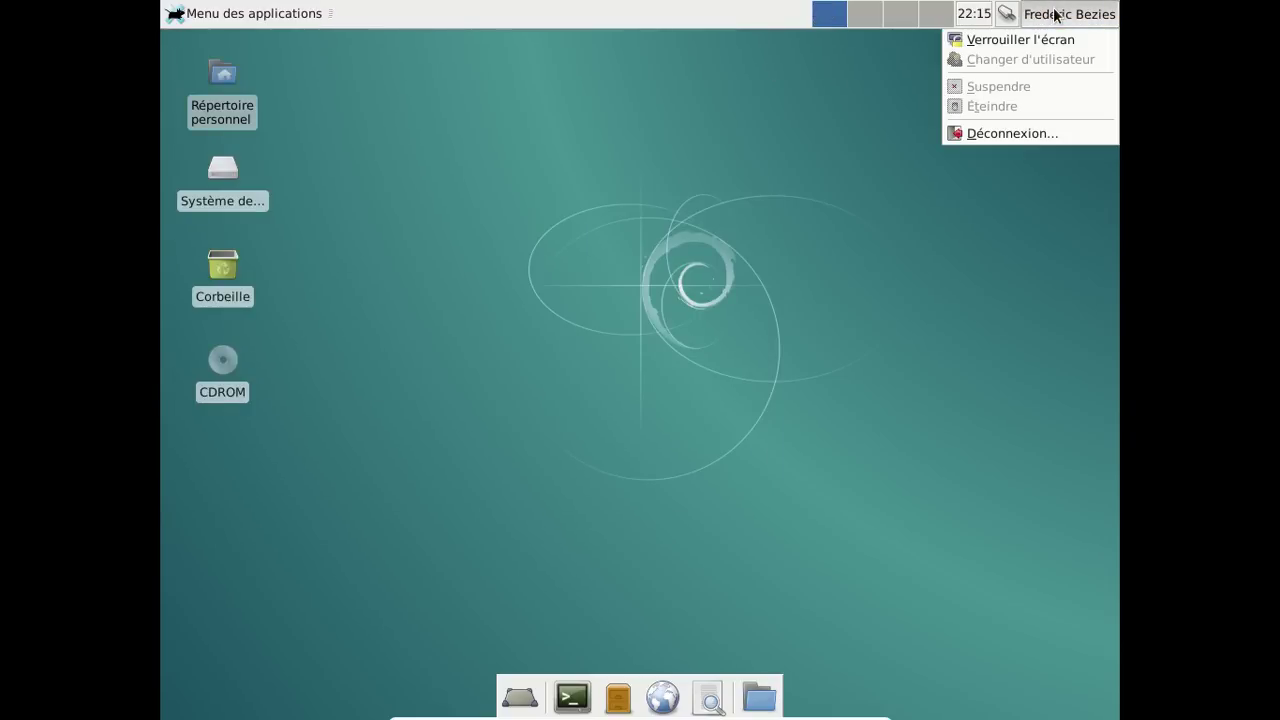
click(675, 220)
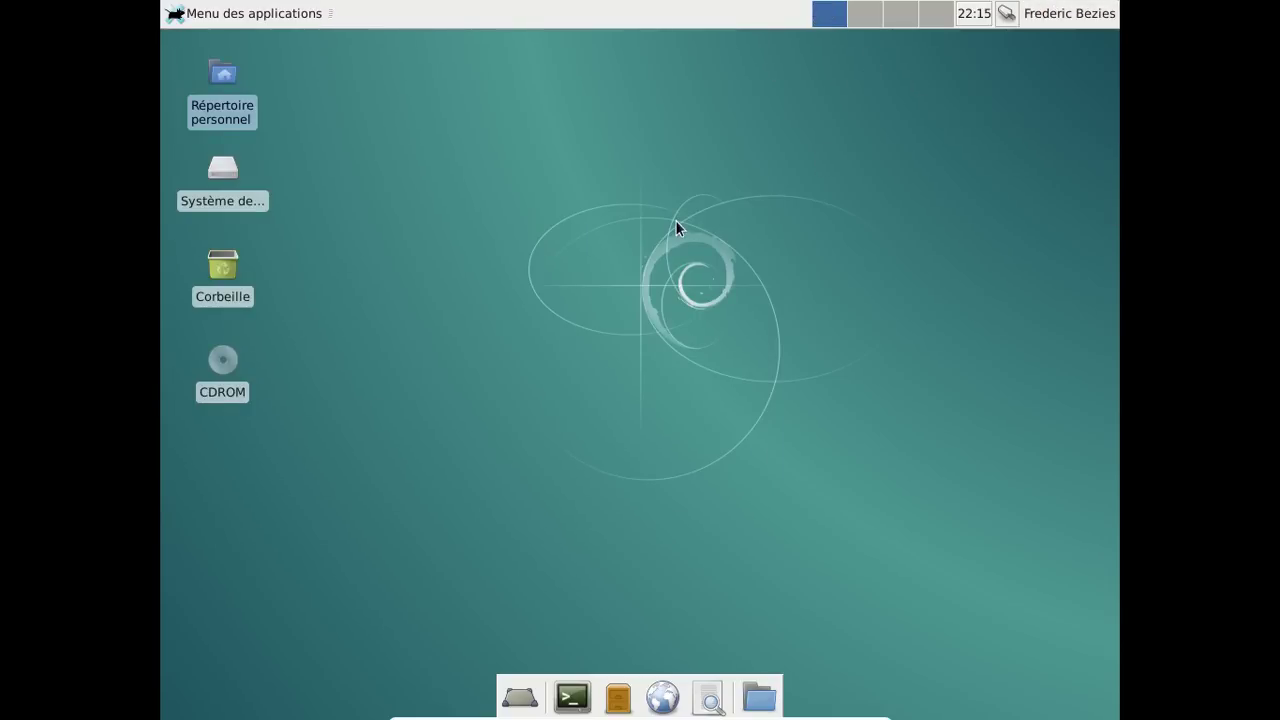
Browse the applications menu and its submenus, closing it each time.
click(218, 18)
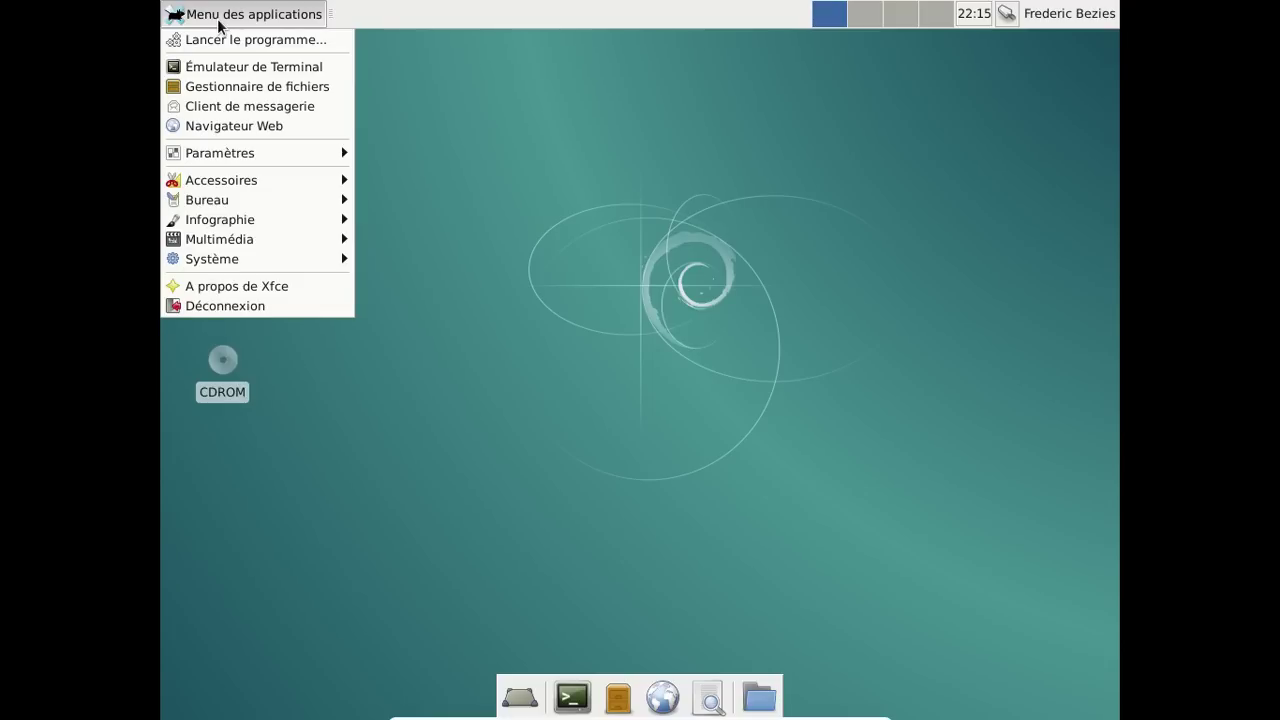
mouse_move(256, 182)
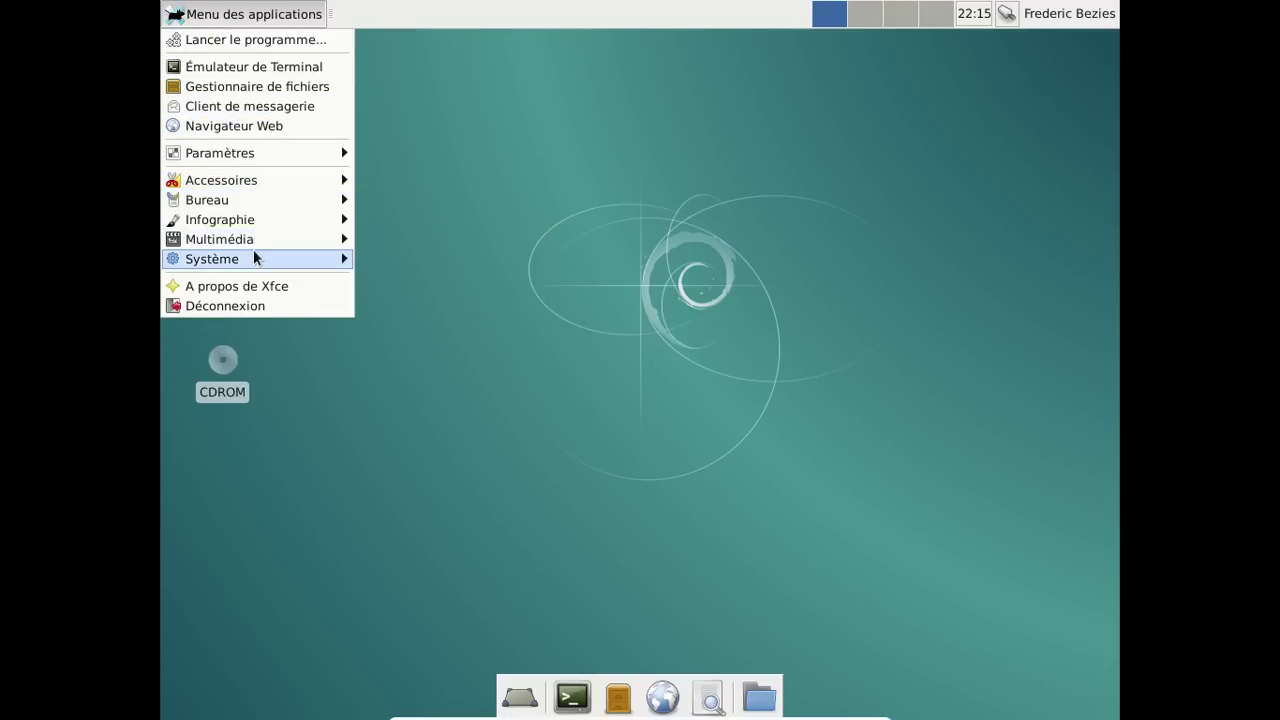
mouse_move(254, 260)
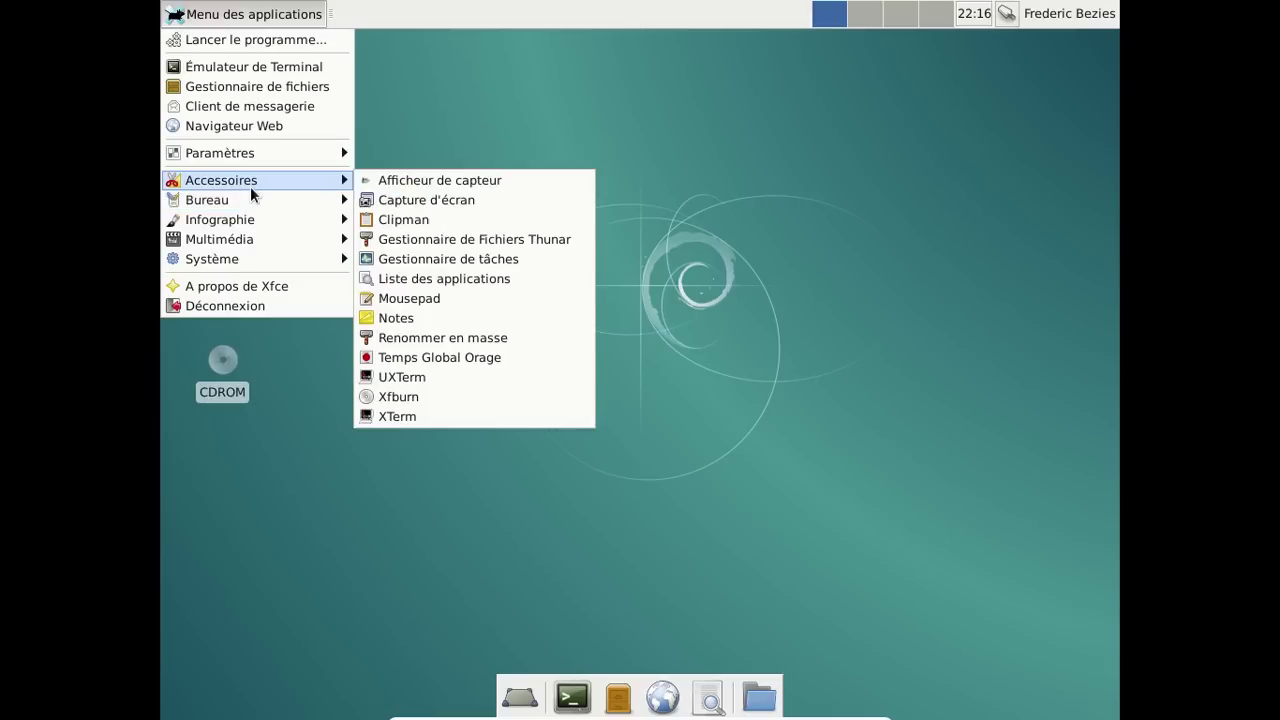
click(641, 549)
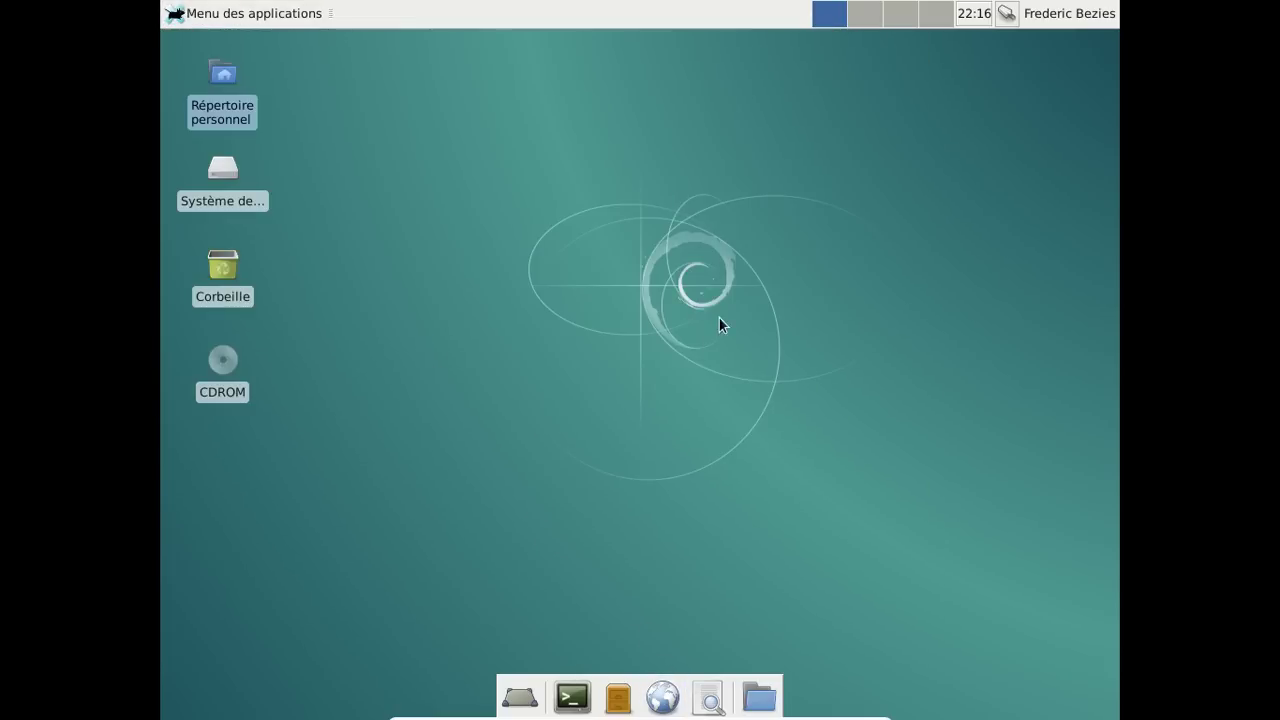
click(255, 13)
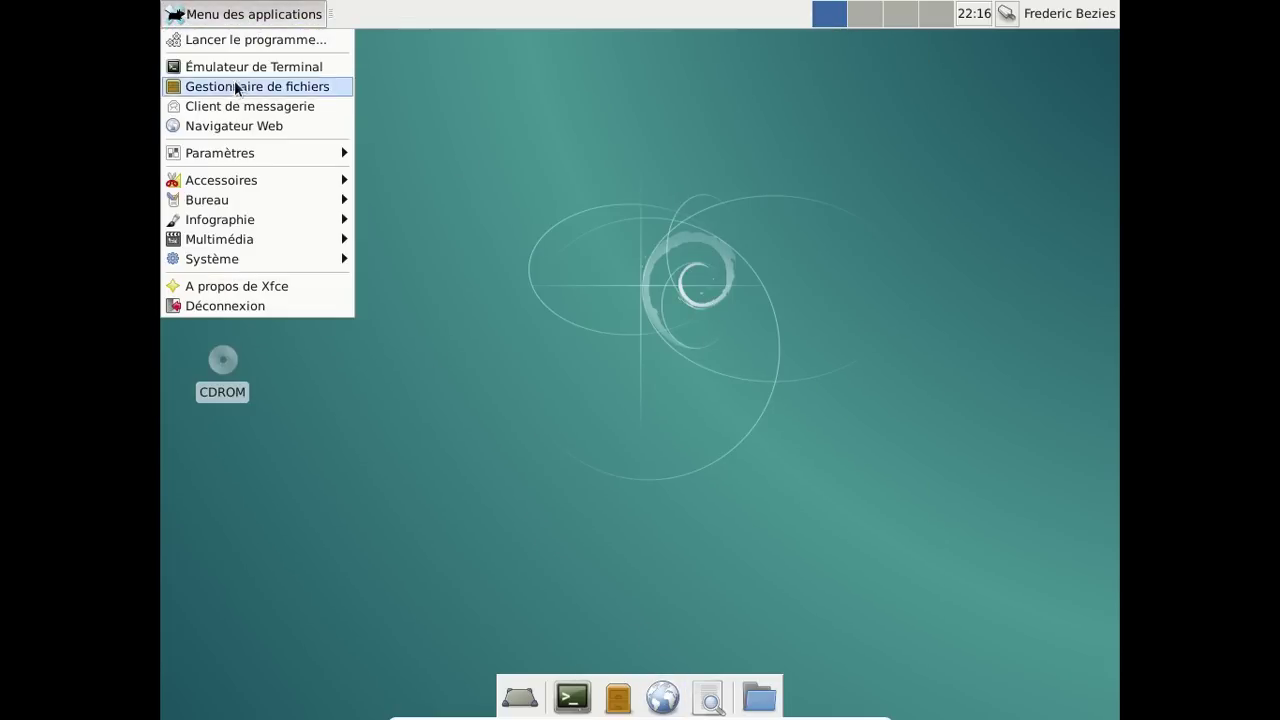
click(245, 135)
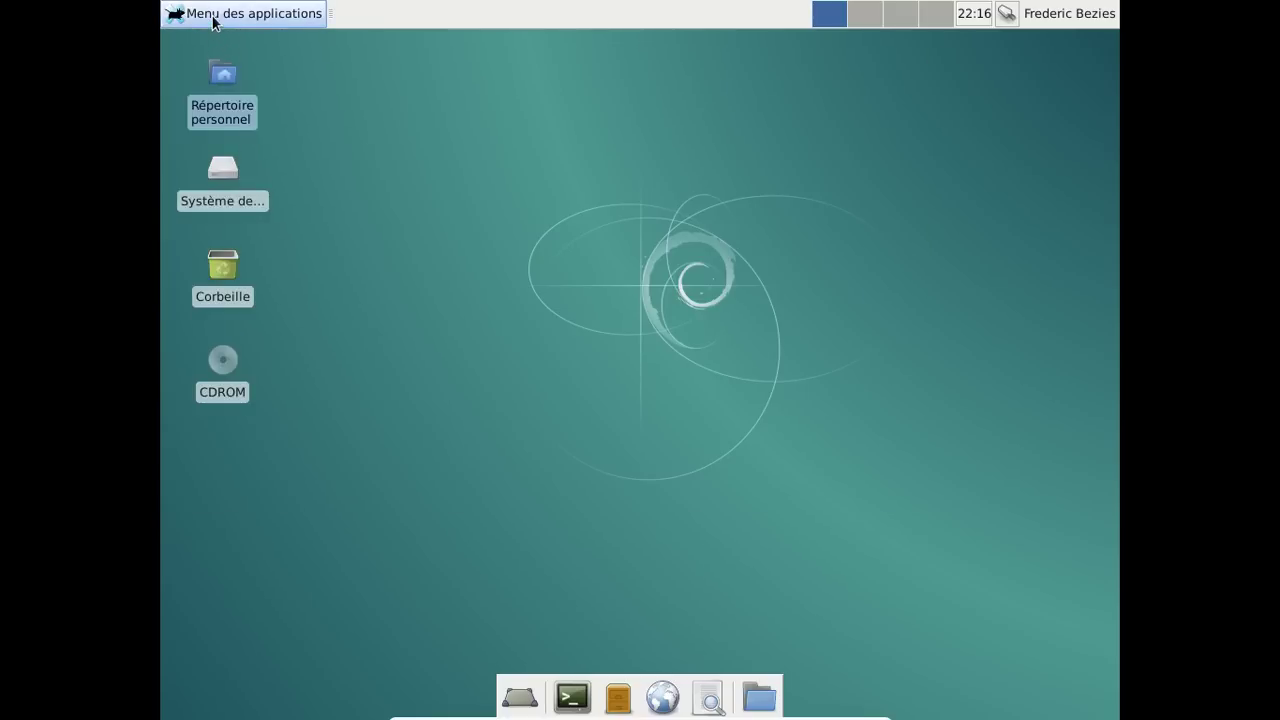
click(212, 14)
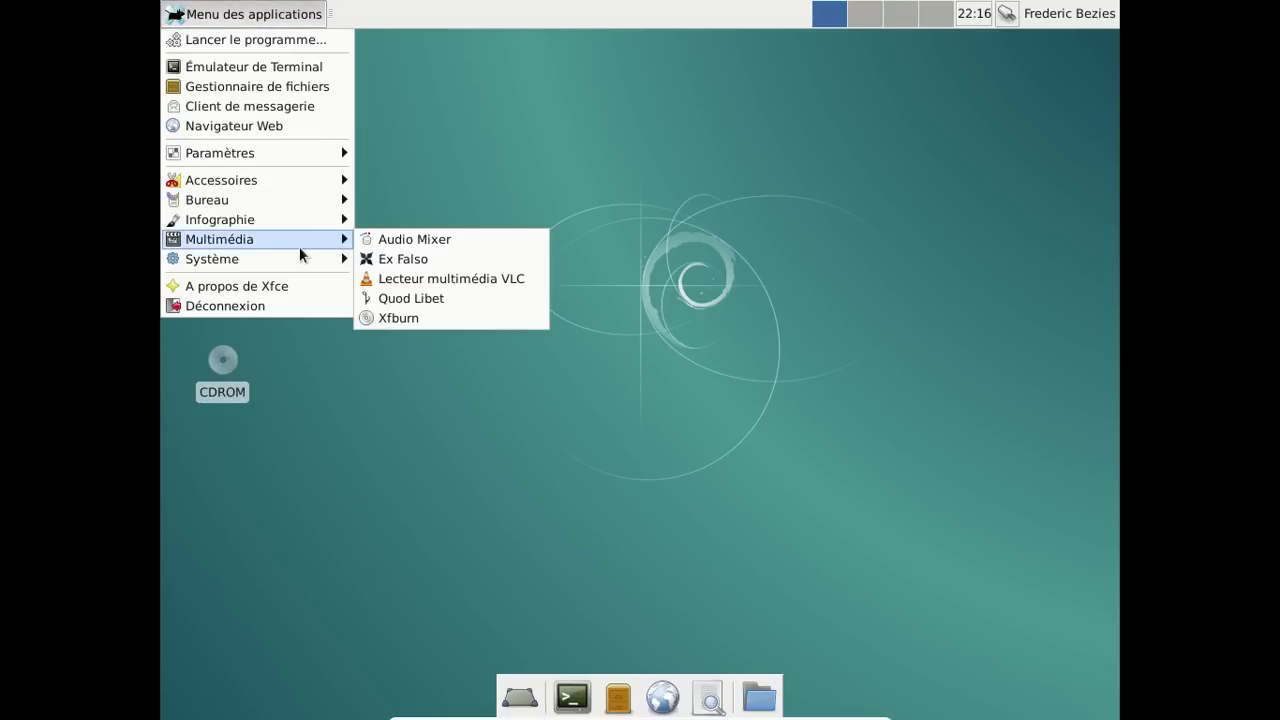
mouse_move(289, 256)
click(507, 299)
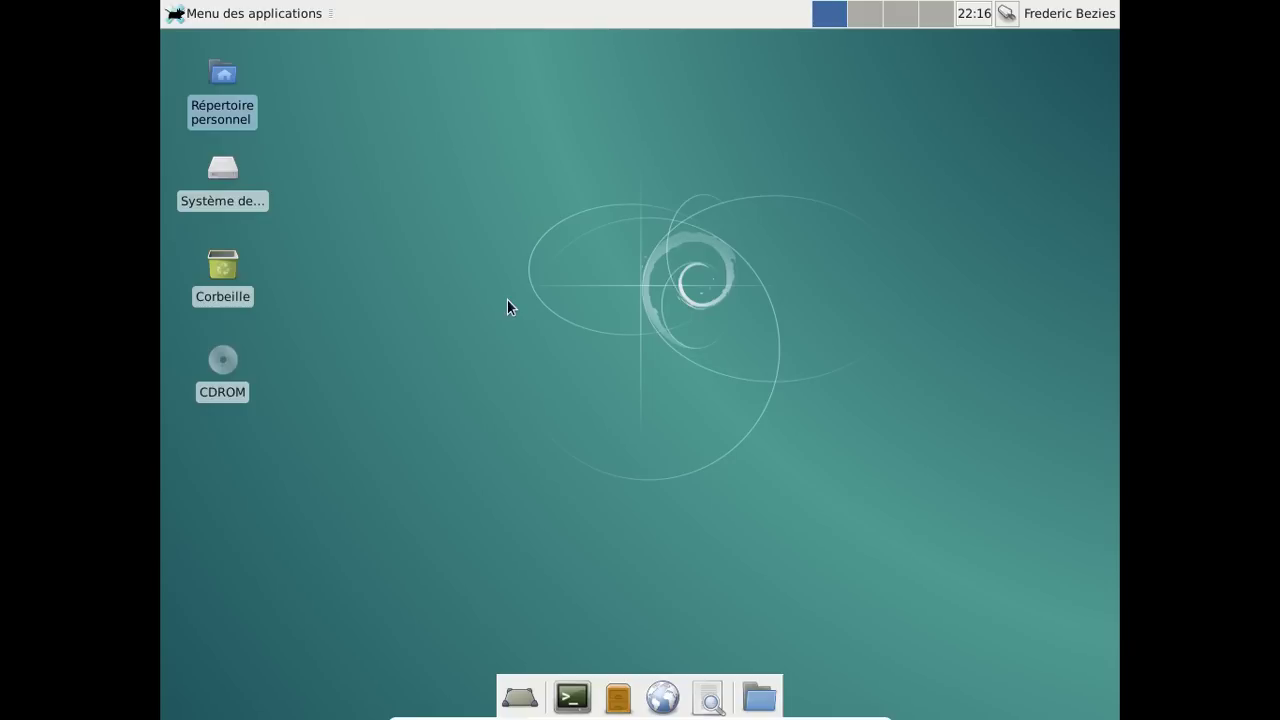
Open a terminal and become root with su and the root password, retrying once.
mouse_move(575, 712)
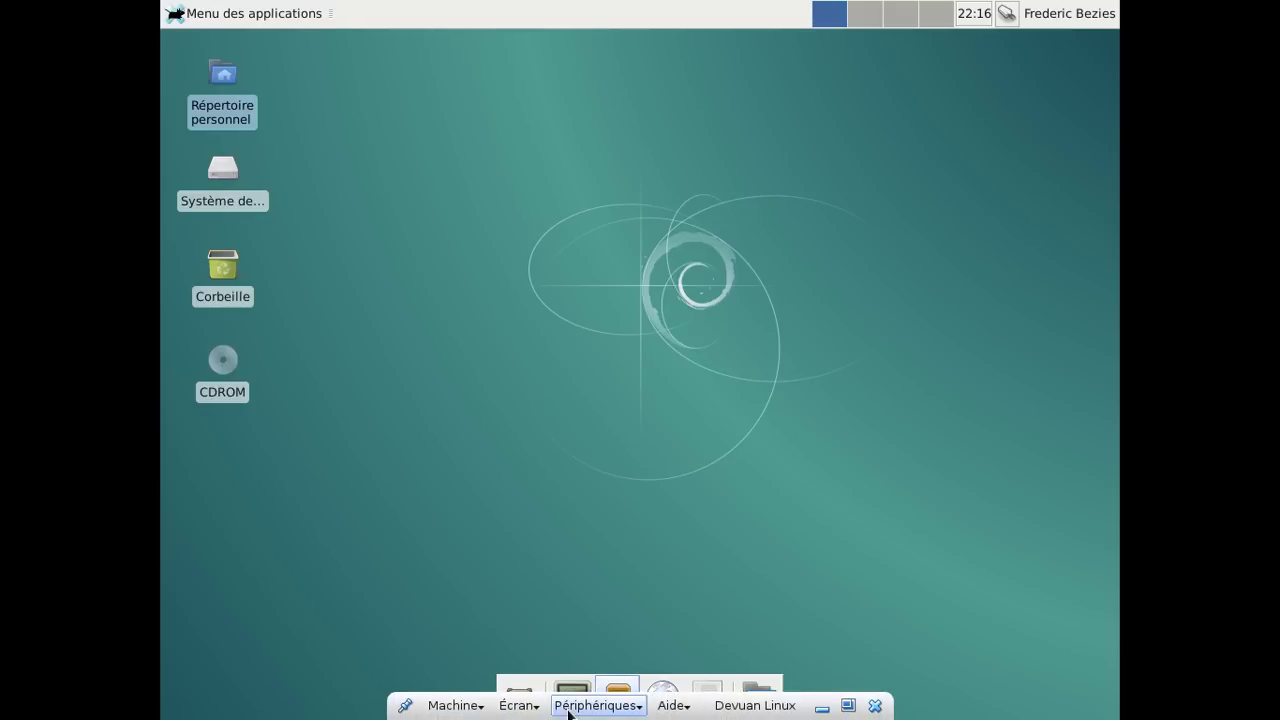
click(573, 690)
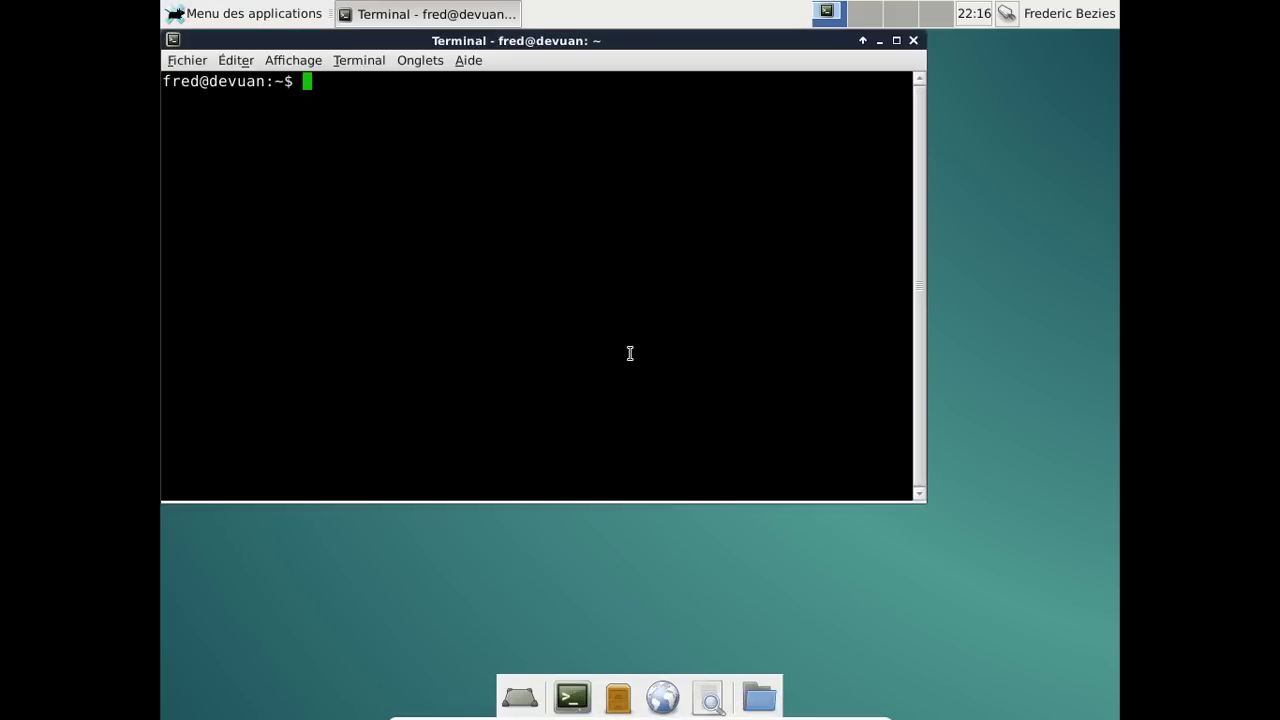
text(su)
key(Return)
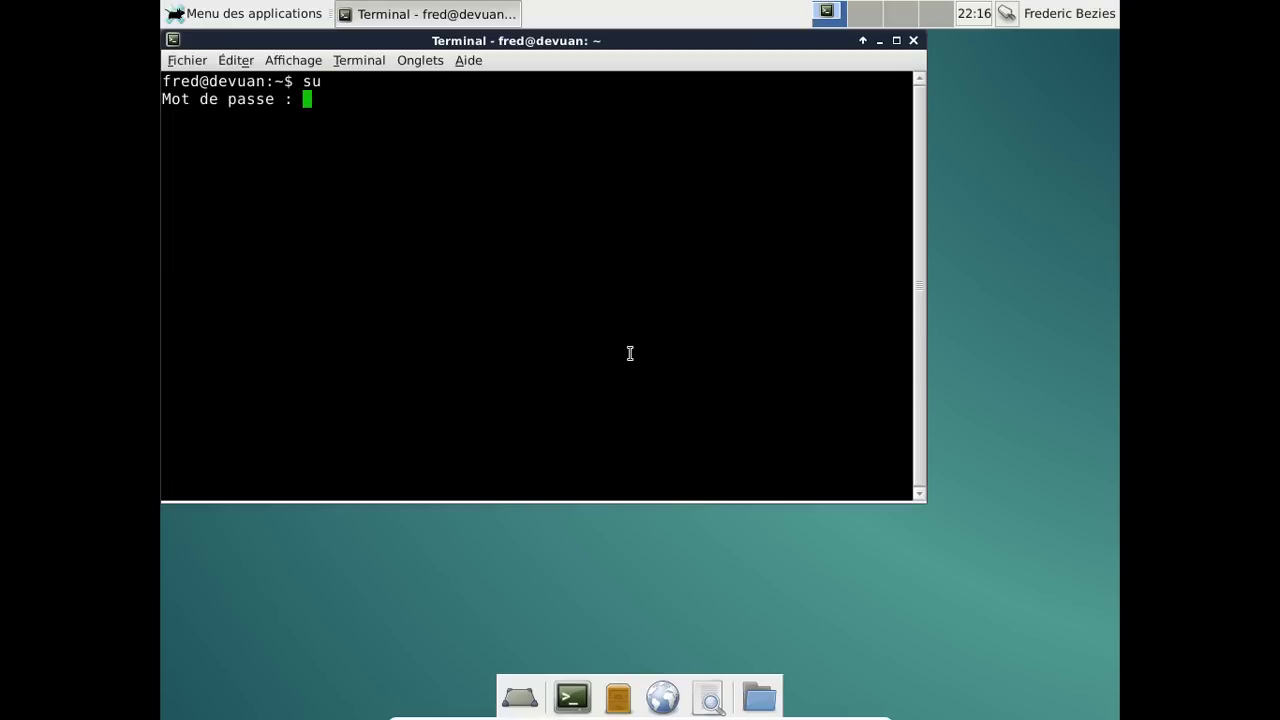
key(Return)
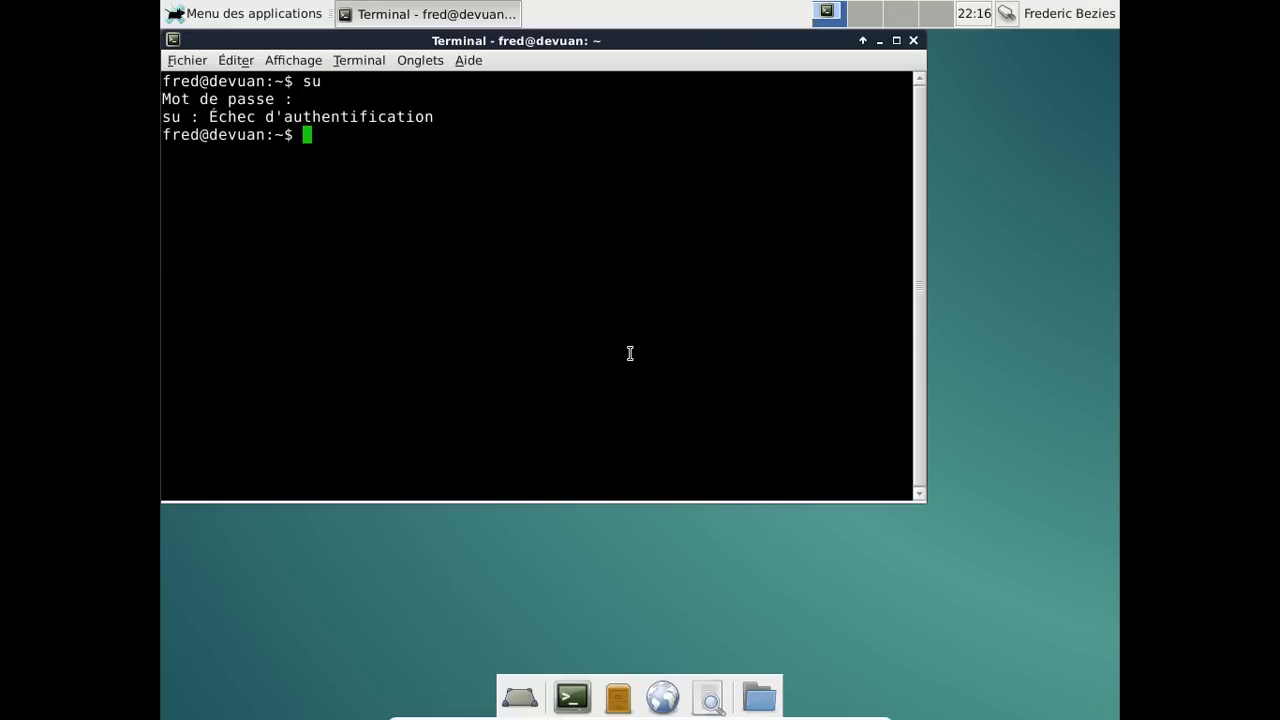
text(su)
key(Return)
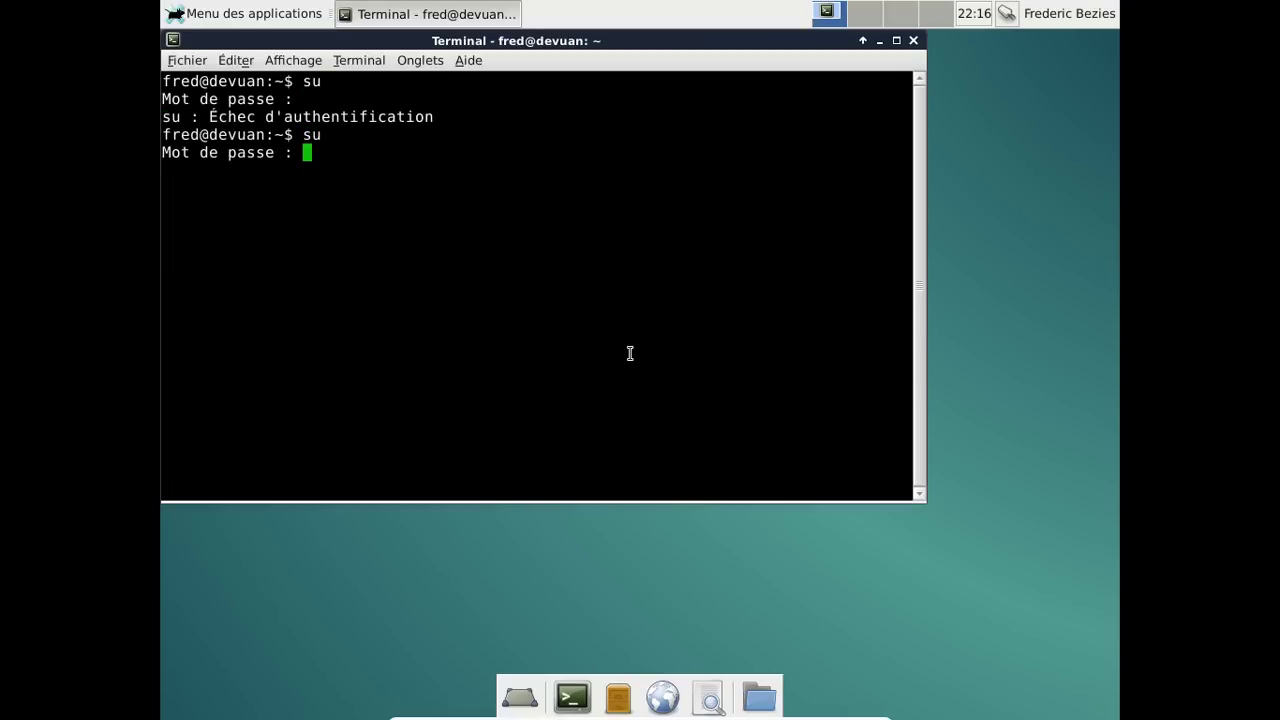
key(Return)
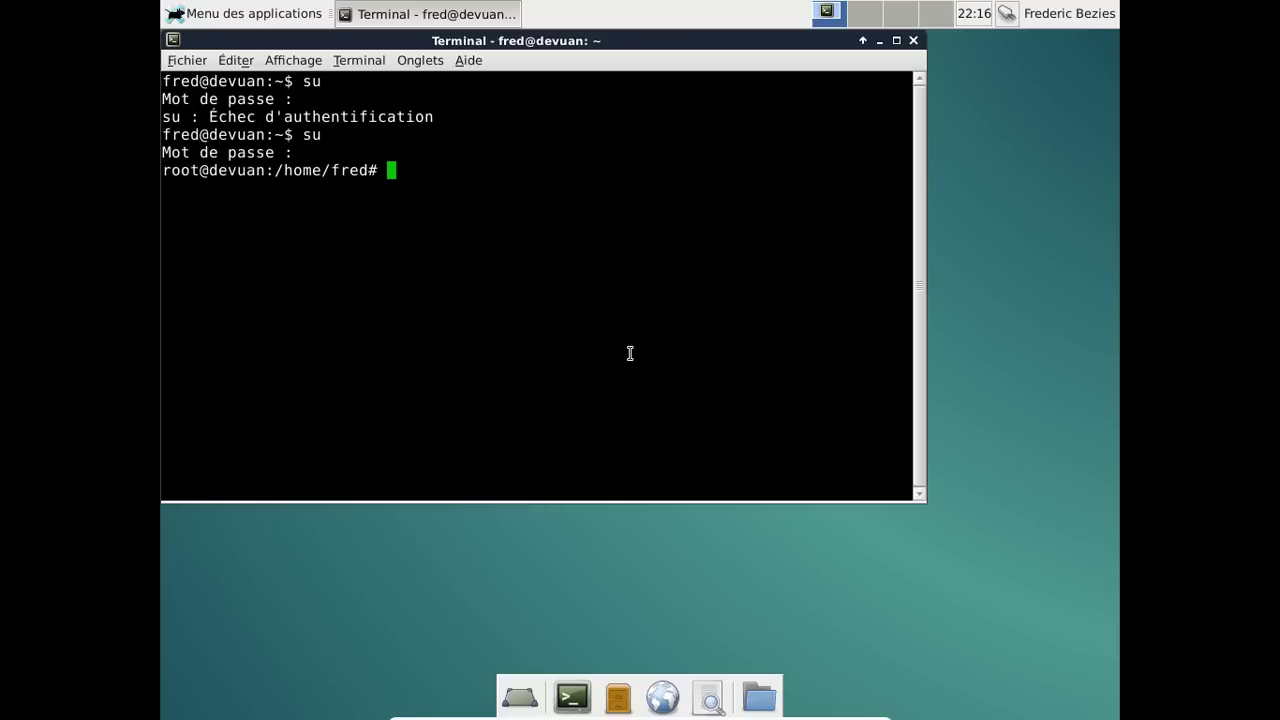
Launch Synaptic in the background with synaptic &.
text(synaptic)
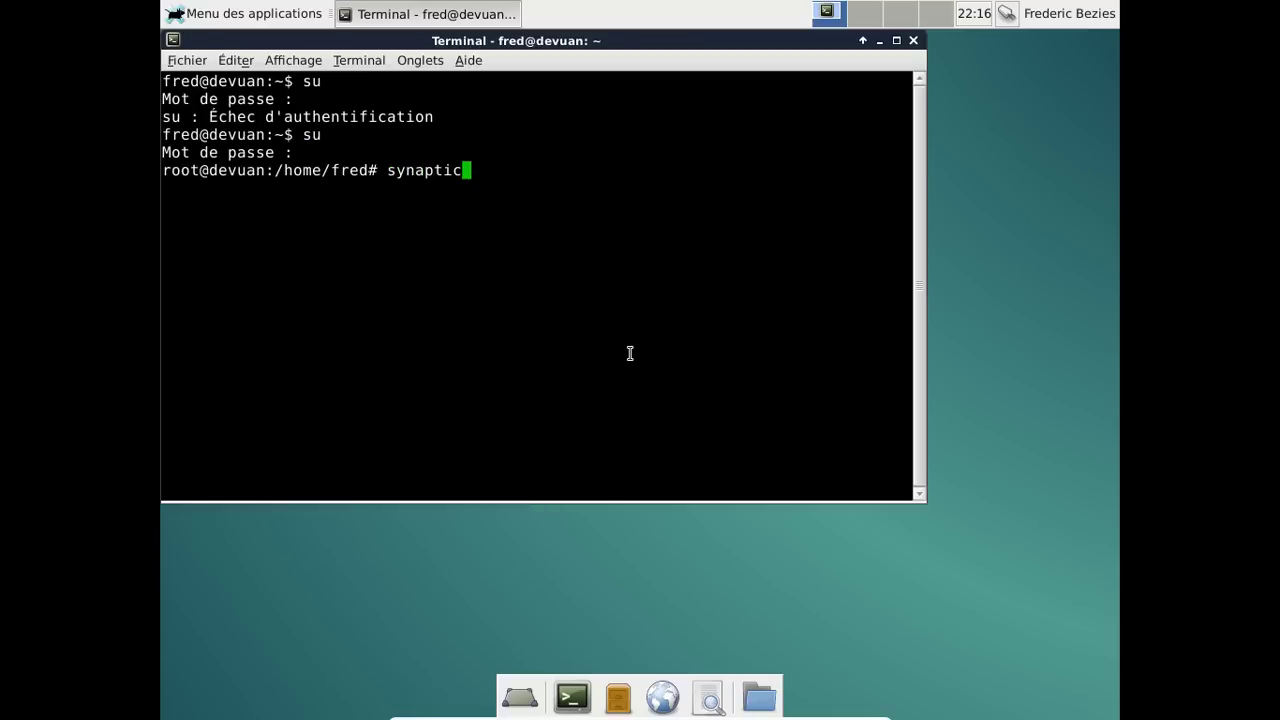
text( &)
key(Return)
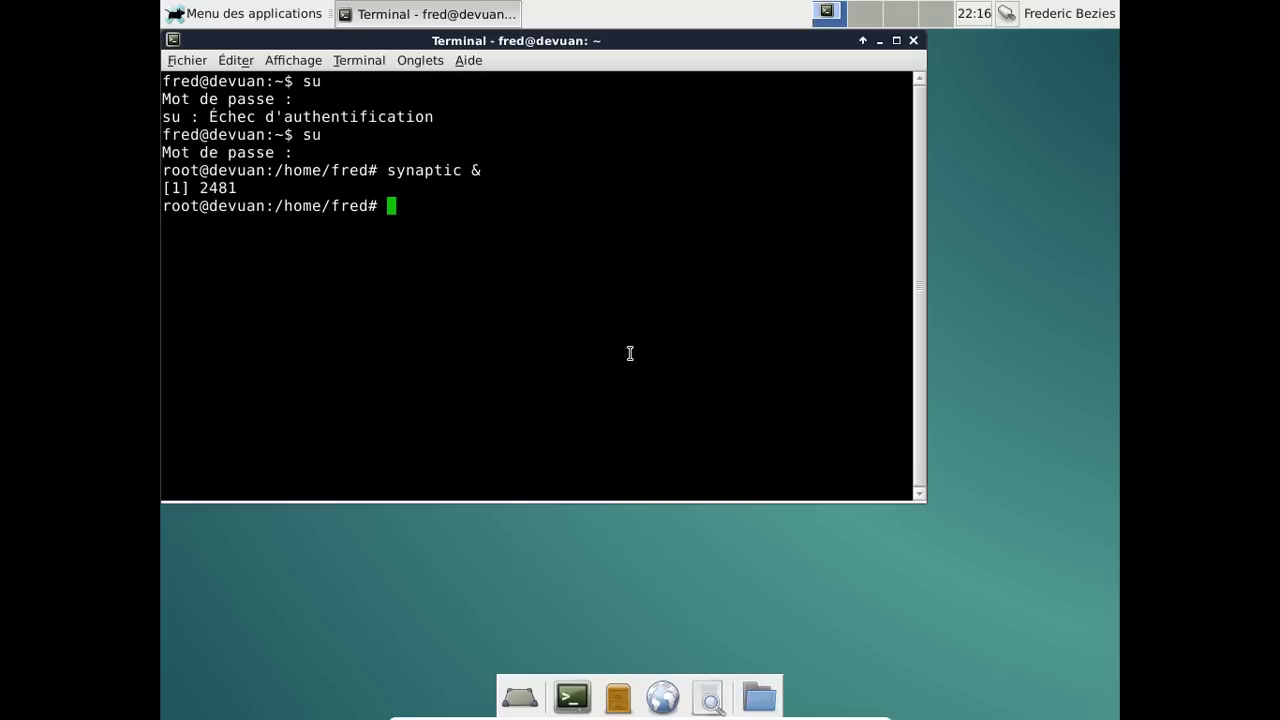
key(Return)
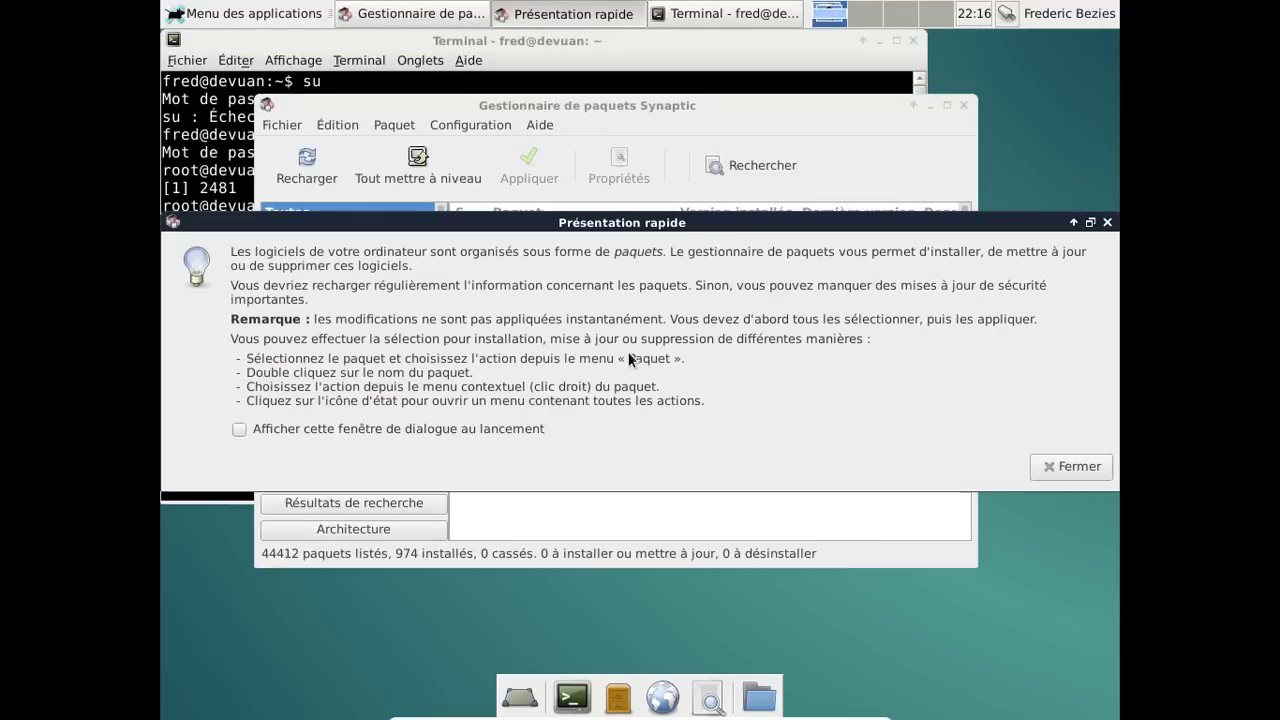
Dismiss the quick introduction, search for iceweasel and mark it for installation.
click(1070, 467)
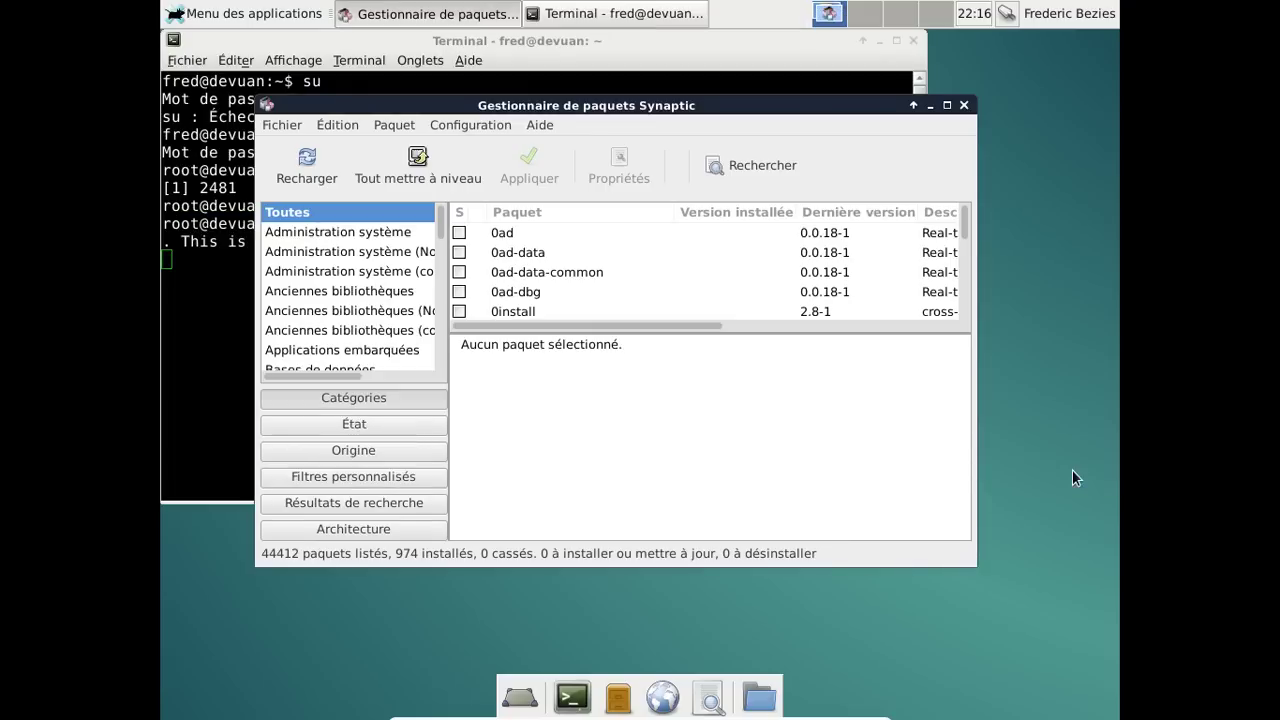
drag(622, 108, 626, 87)
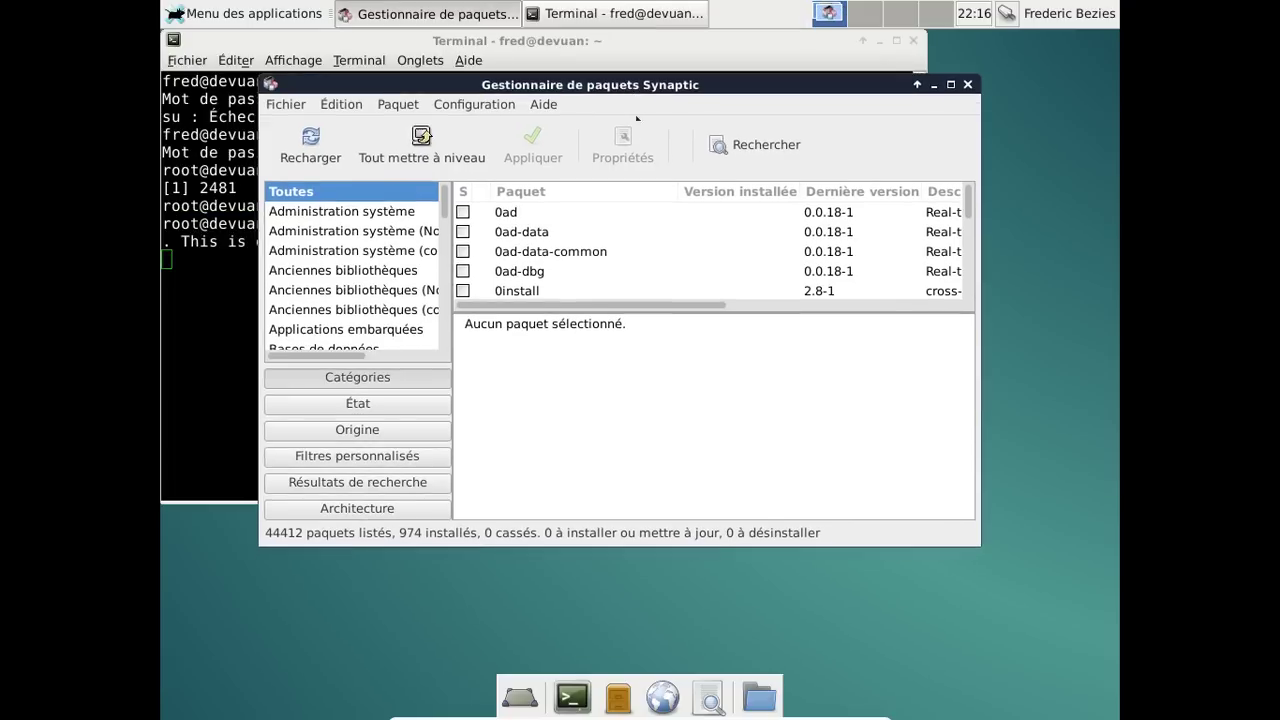
click(750, 146)
text(ice)
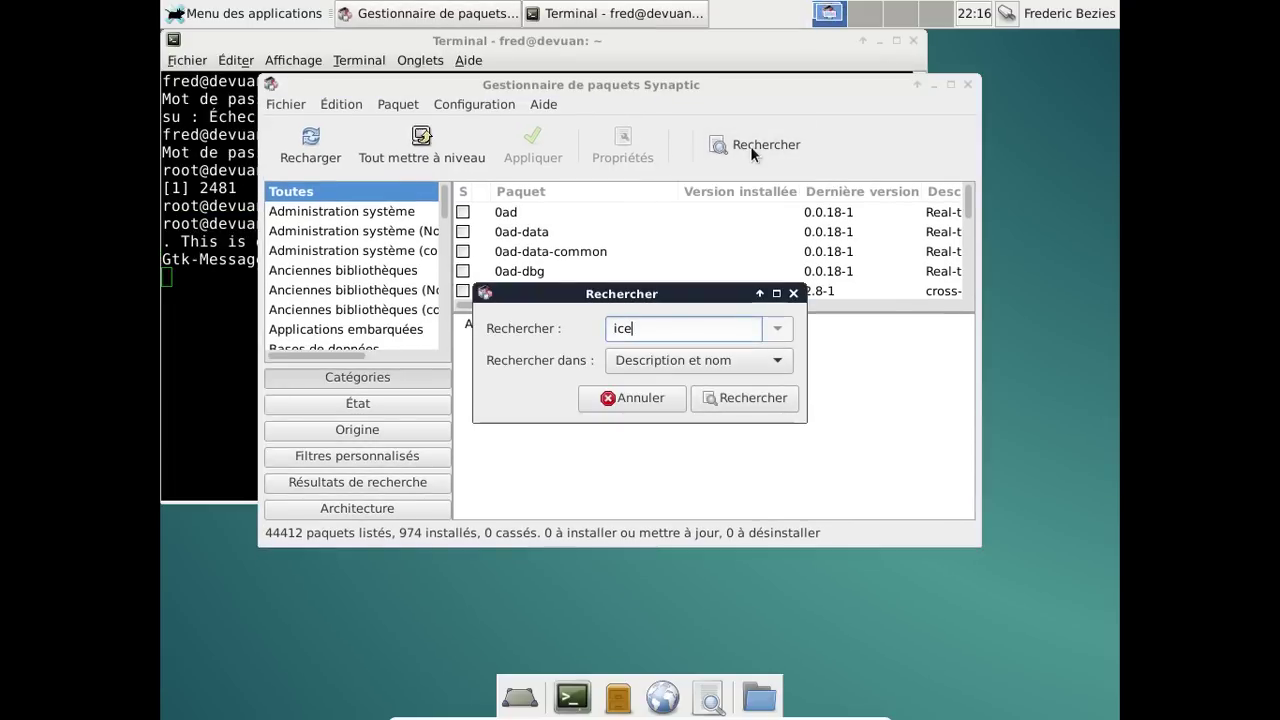
text(weasel)
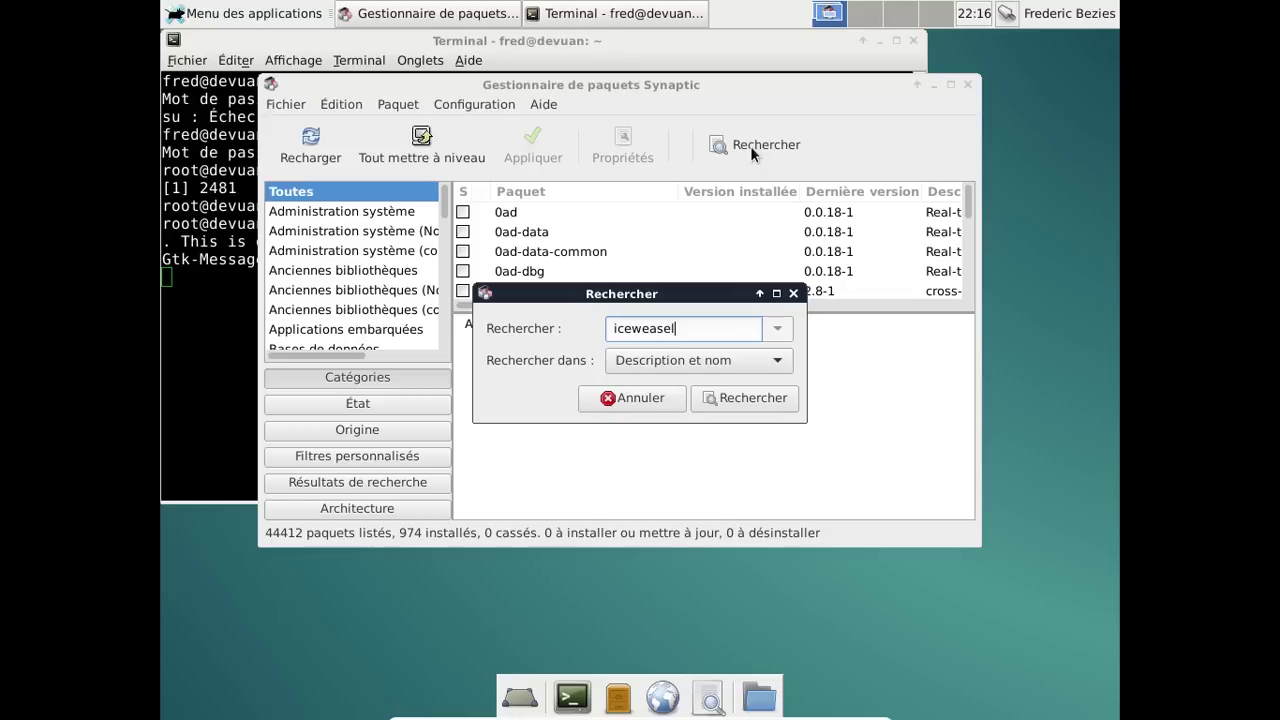
key(Return)
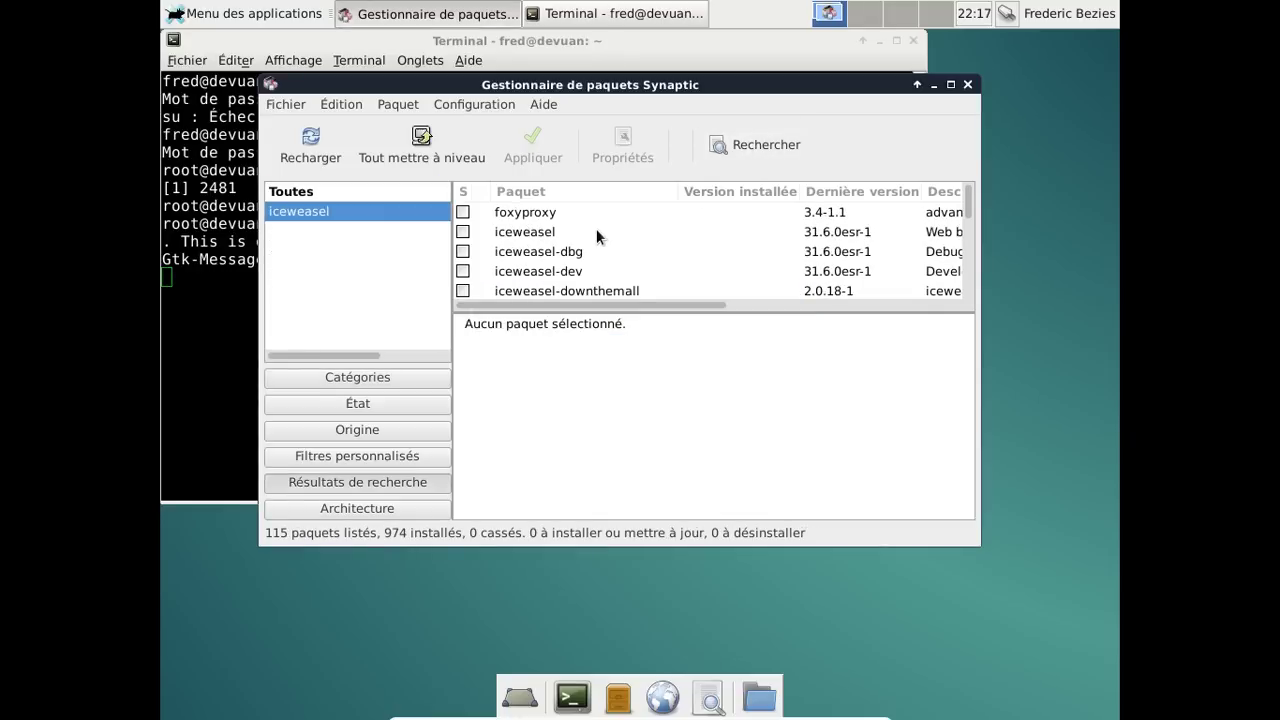
click(596, 230)
right_click(597, 231)
click(650, 265)
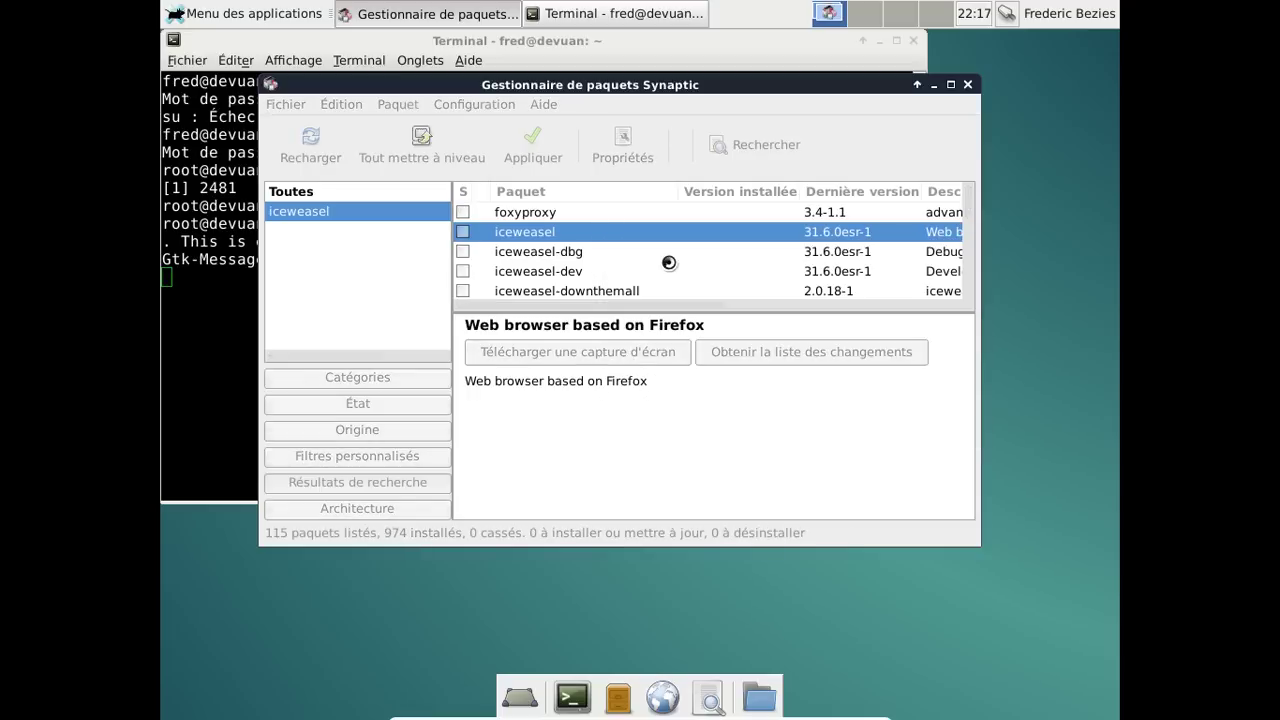
Mark iceweasel-l10n-fr for installation and accept its extra dependencies.
scroll(668, 261, down, 6)
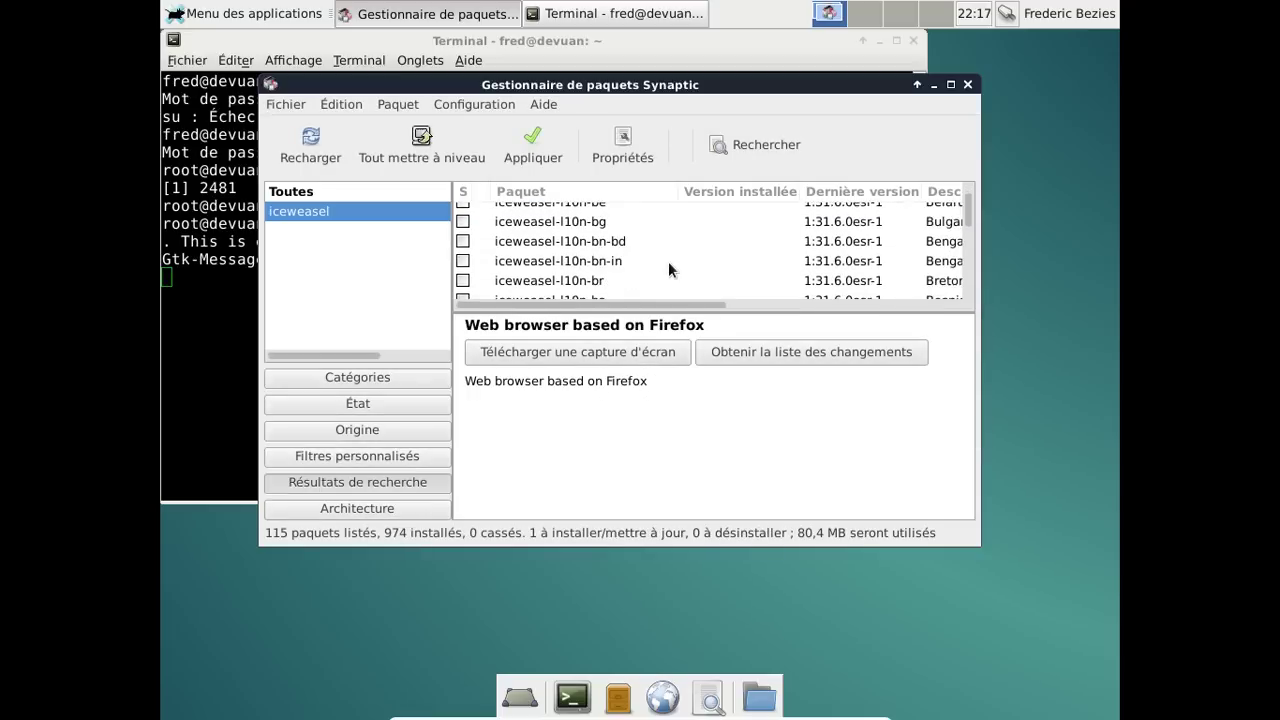
scroll(668, 261, down, 6)
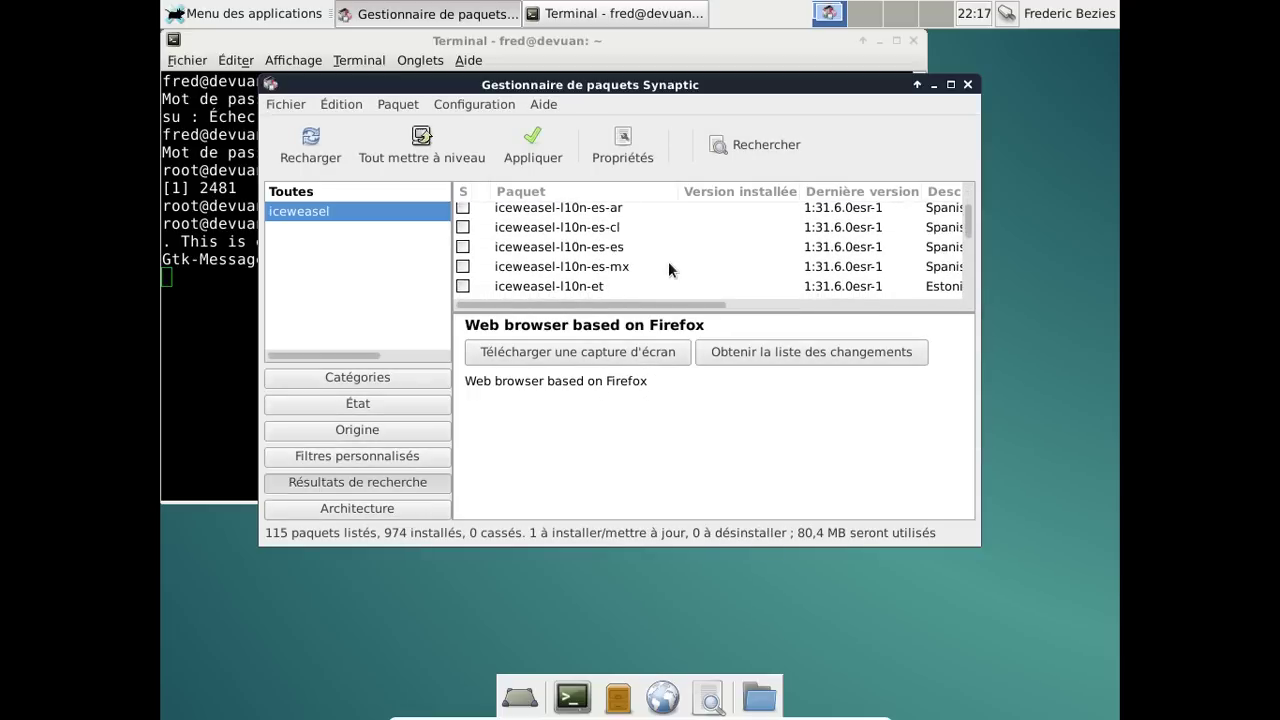
right_click(652, 281)
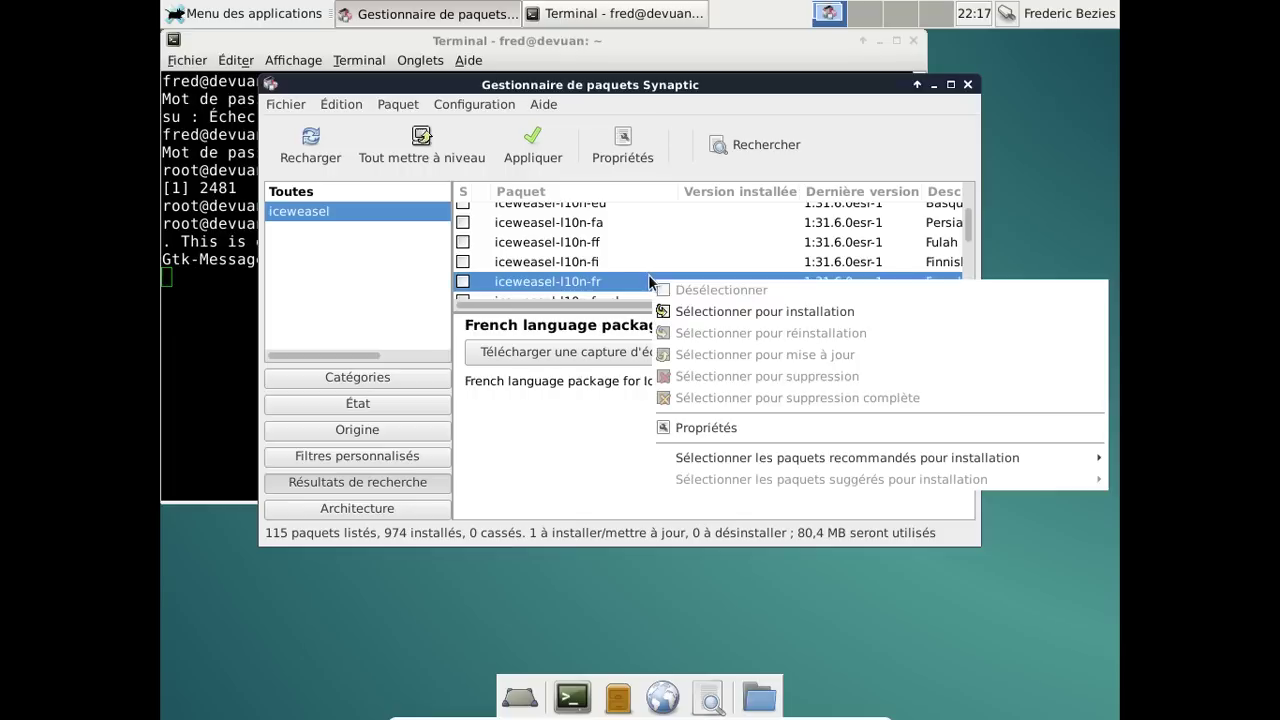
click(690, 308)
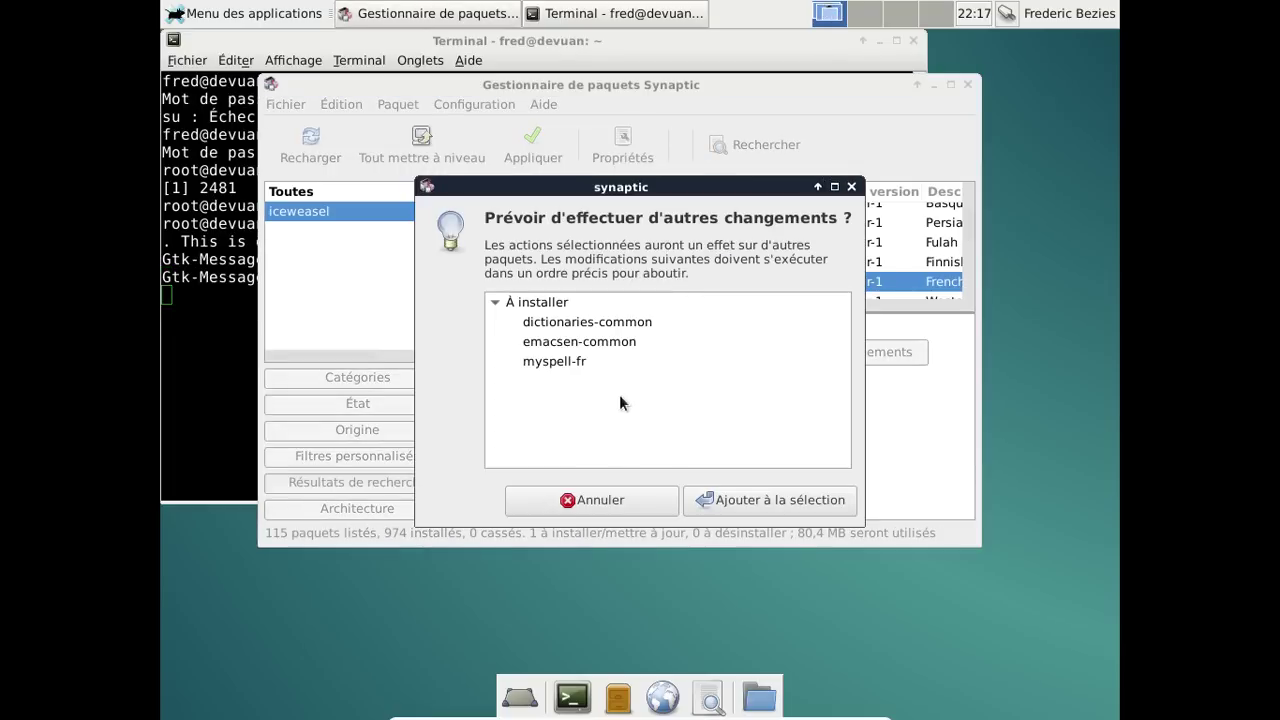
click(780, 500)
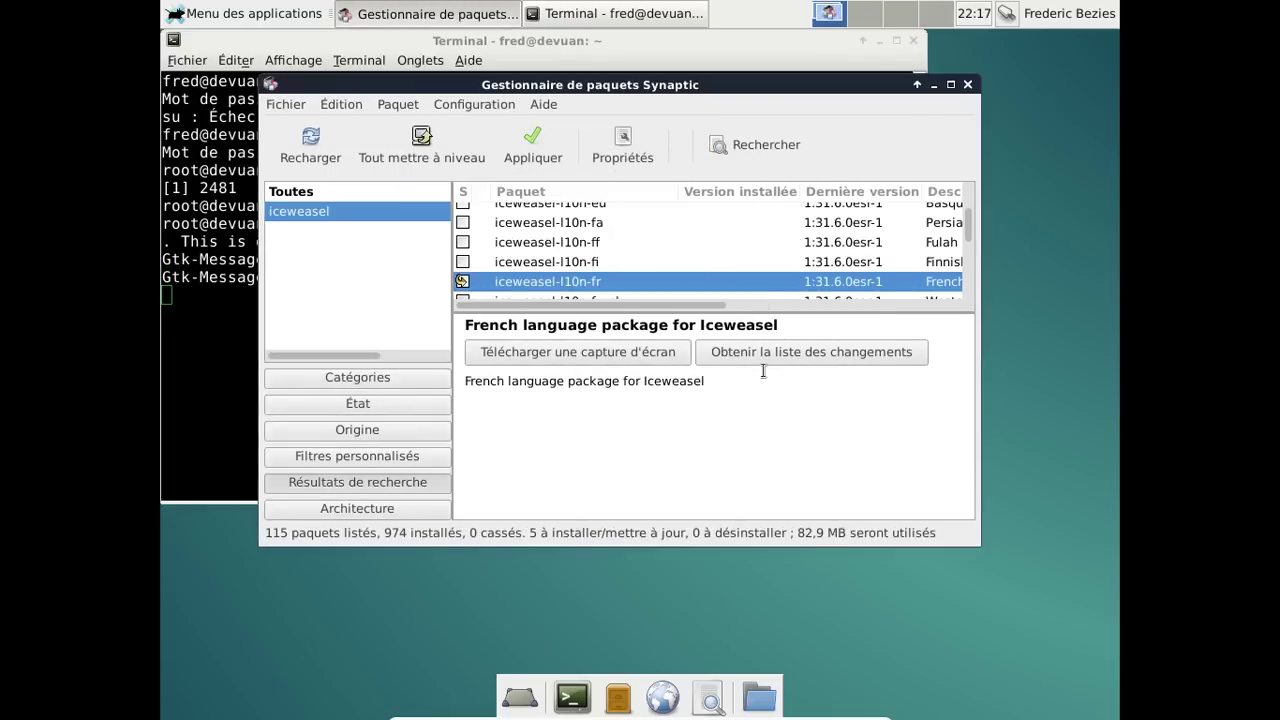
click(752, 140)
Search for libreoffice packages and scroll through the results.
text(li)
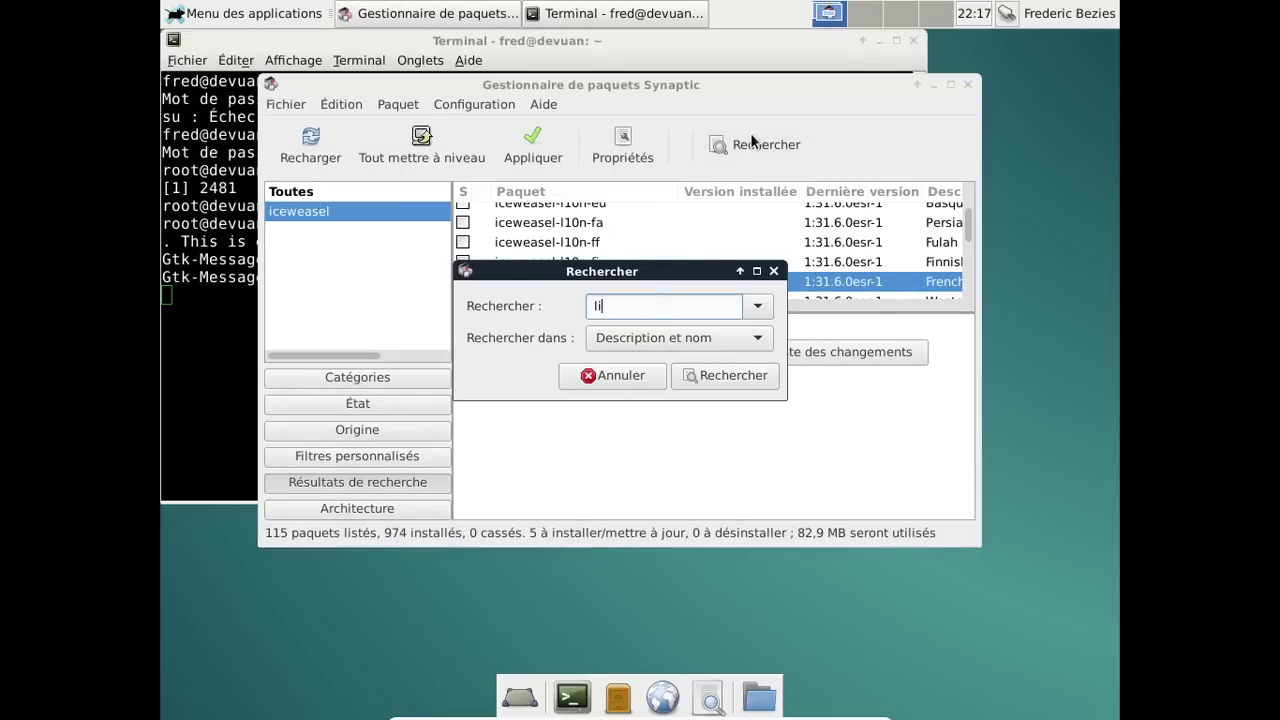
text(breoffice)
key(Return)
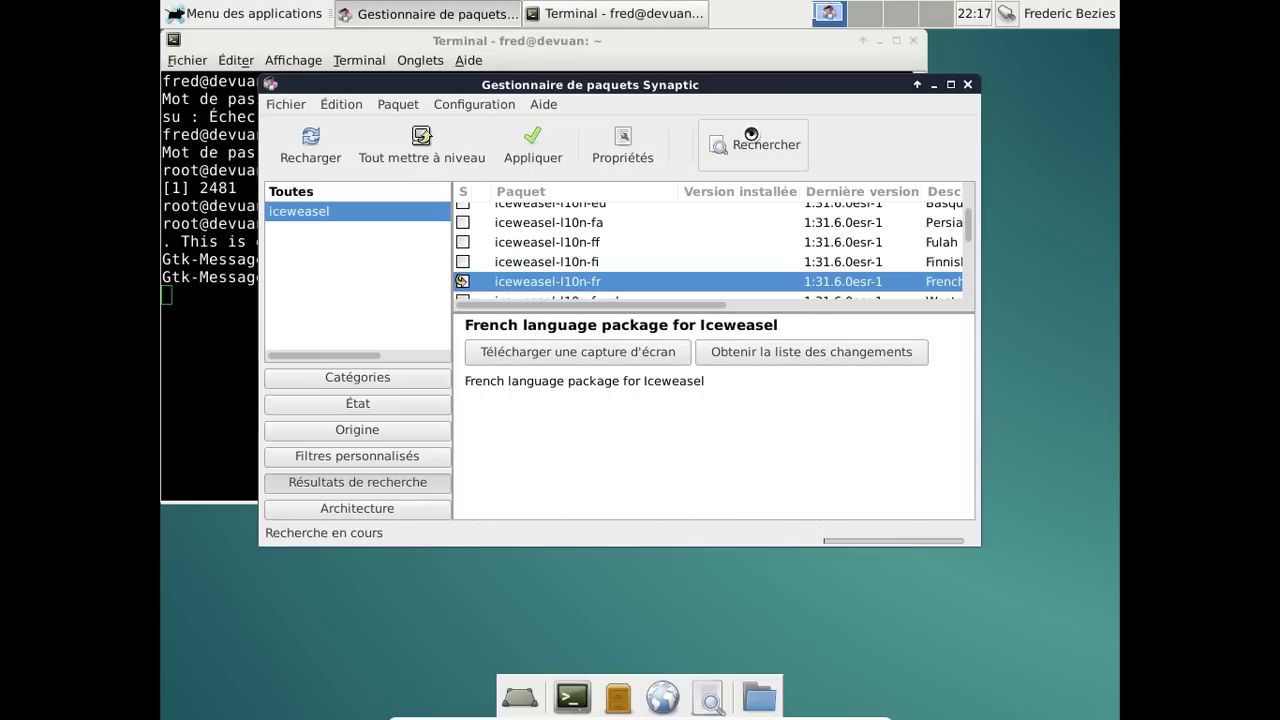
scroll(728, 262, down, 6)
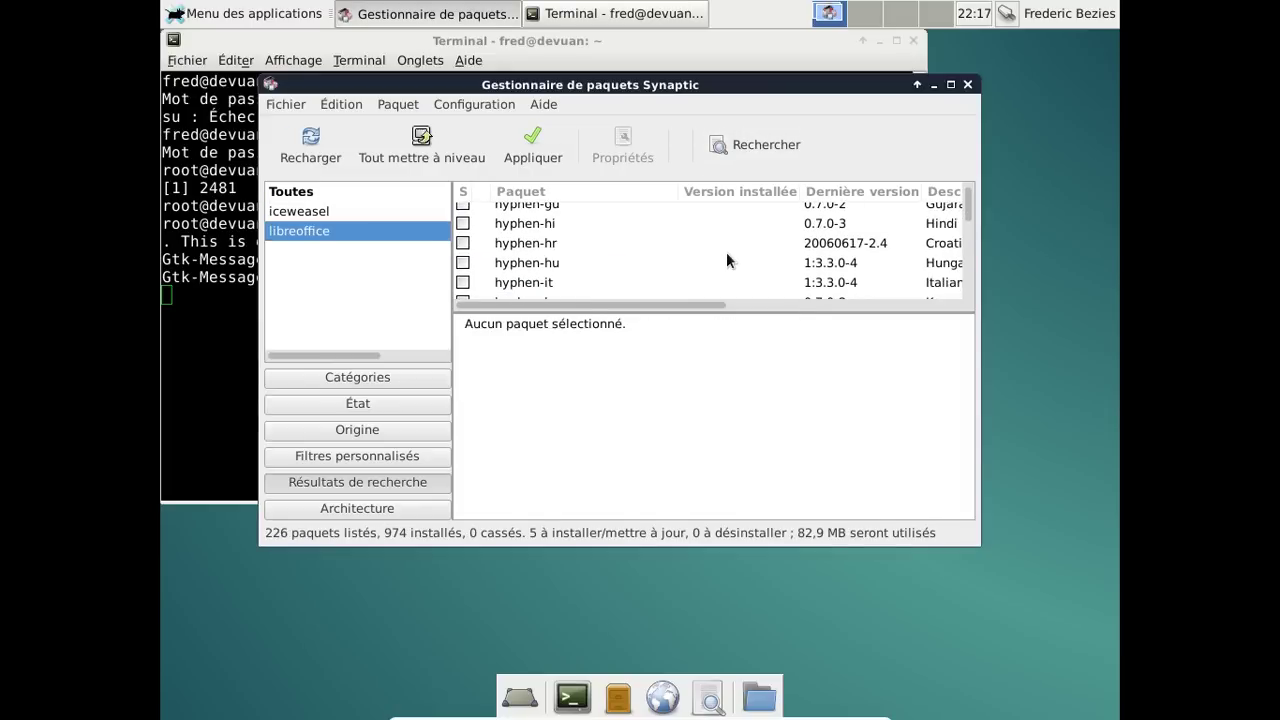
scroll(727, 260, down, 5)
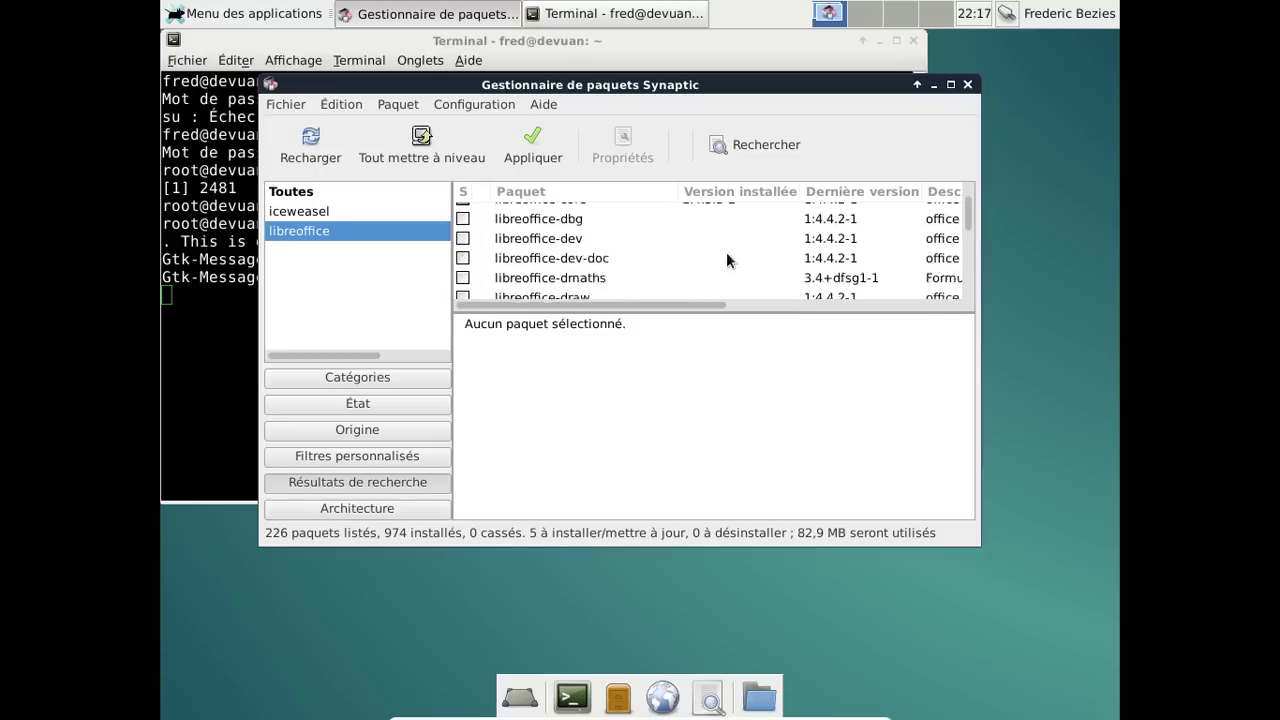
scroll(727, 260, up, 3)
scroll(727, 260, up, 1)
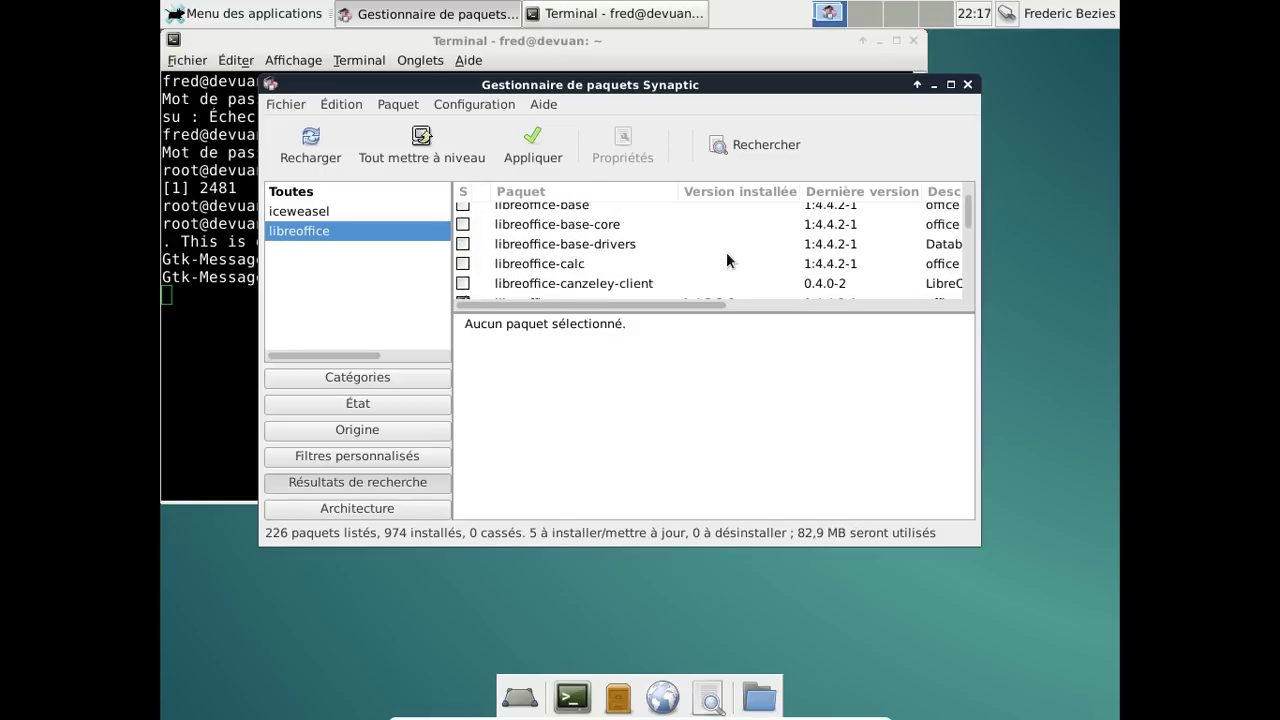
scroll(727, 260, down, 4)
scroll(727, 255, down, 8)
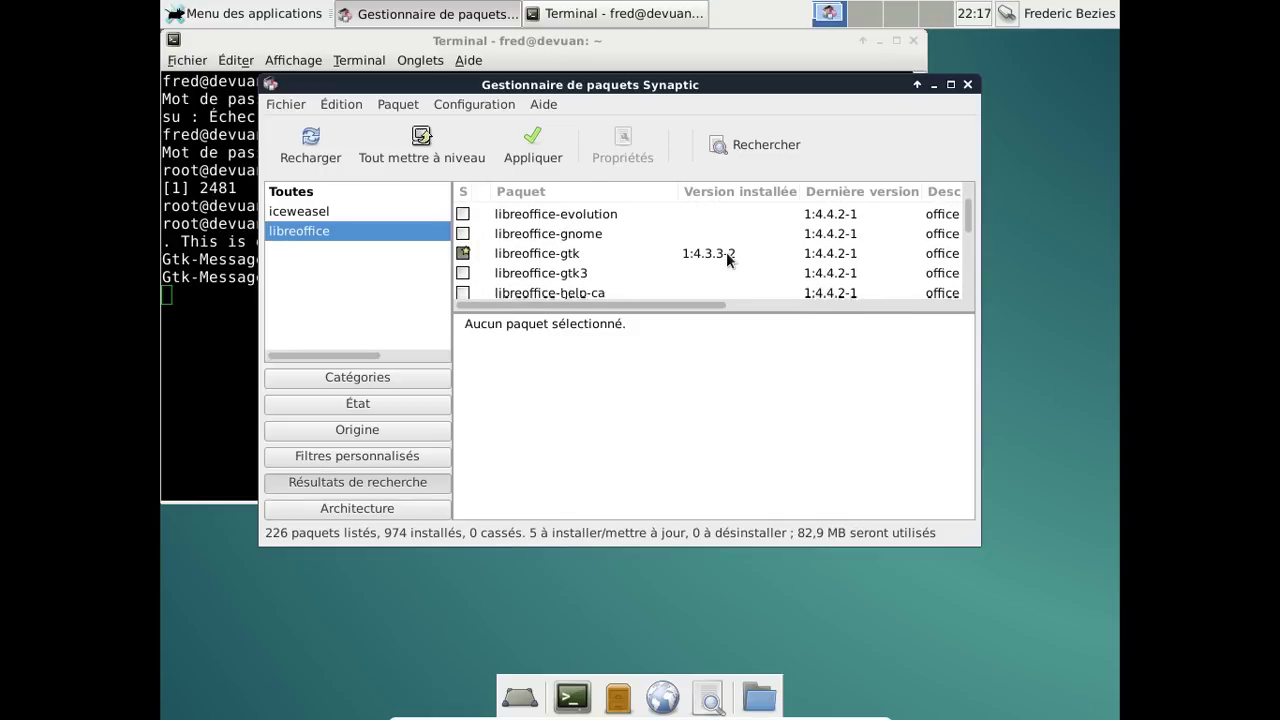
scroll(727, 258, down, 9)
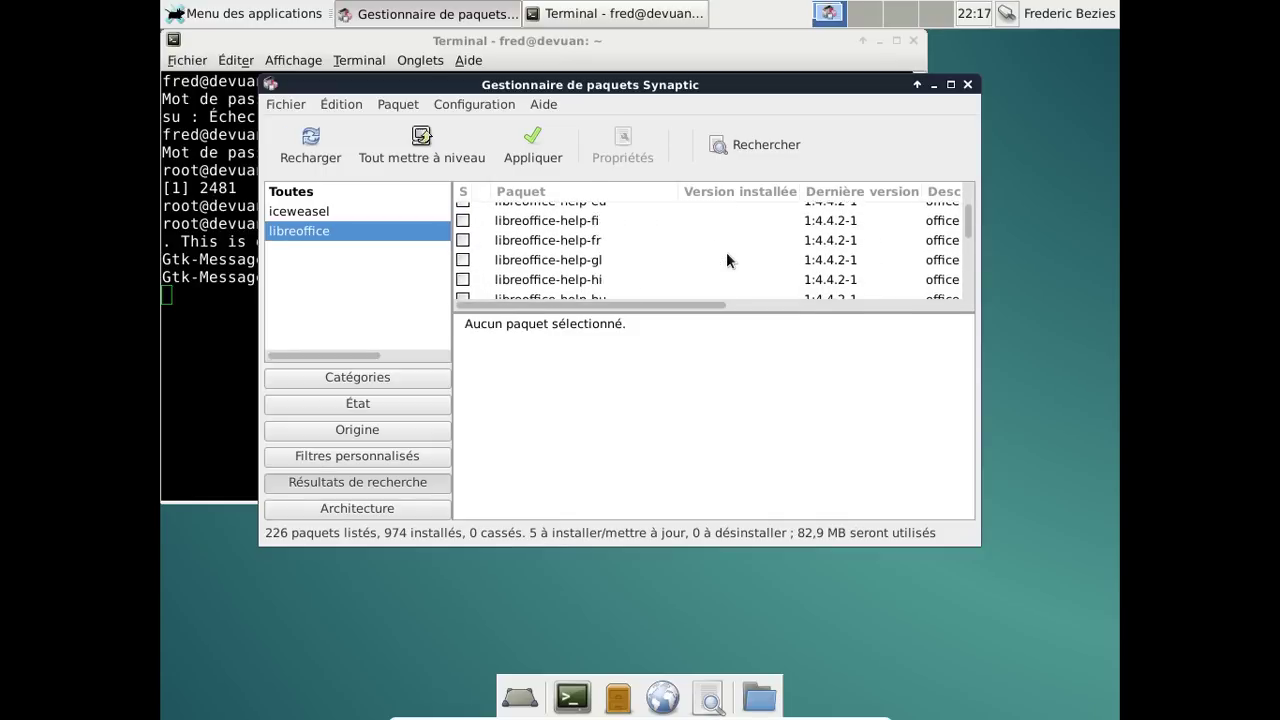
scroll(726, 252, up, 7)
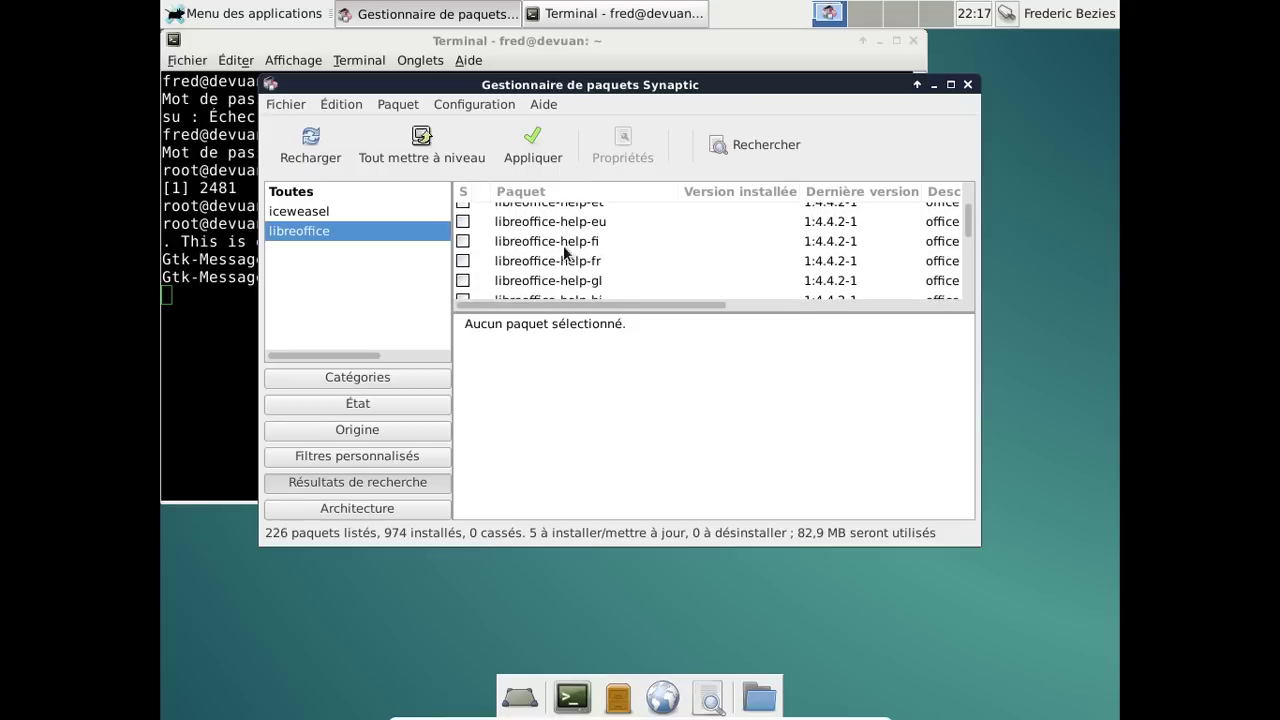
Mark libreoffice-help-fr with its dependencies for installation and open the apply summary.
click(463, 261)
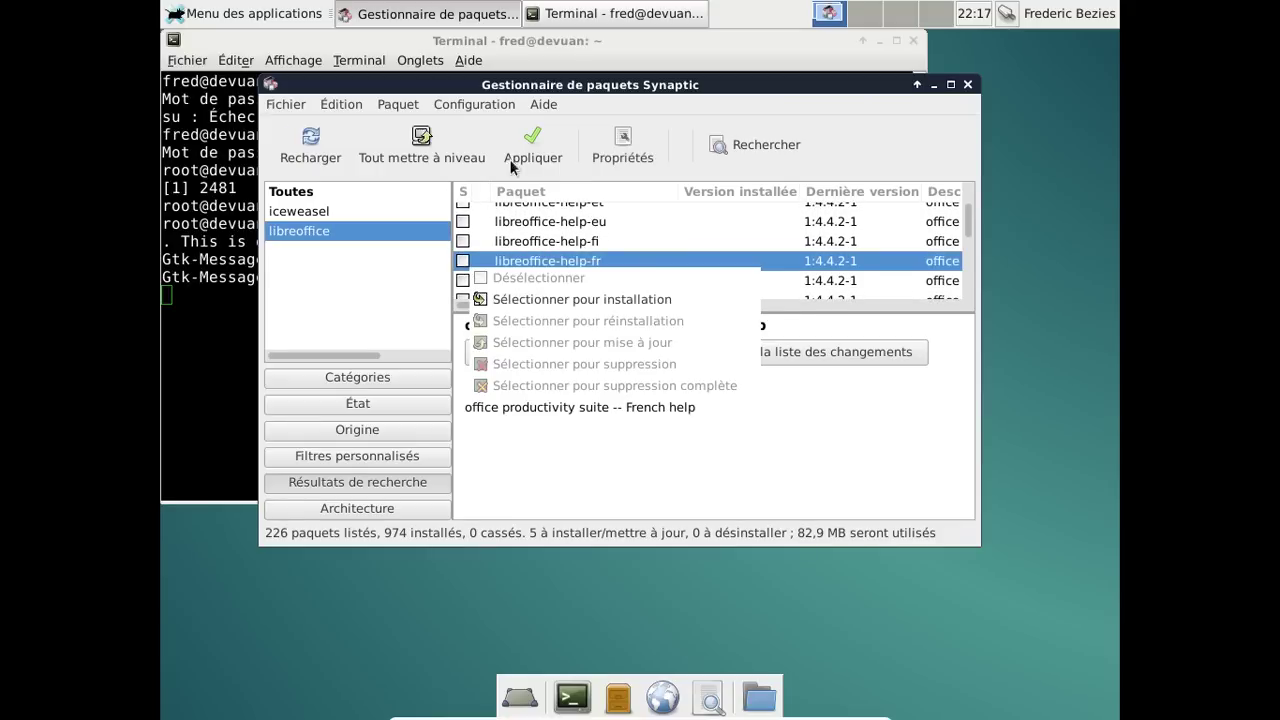
click(536, 138)
click(537, 137)
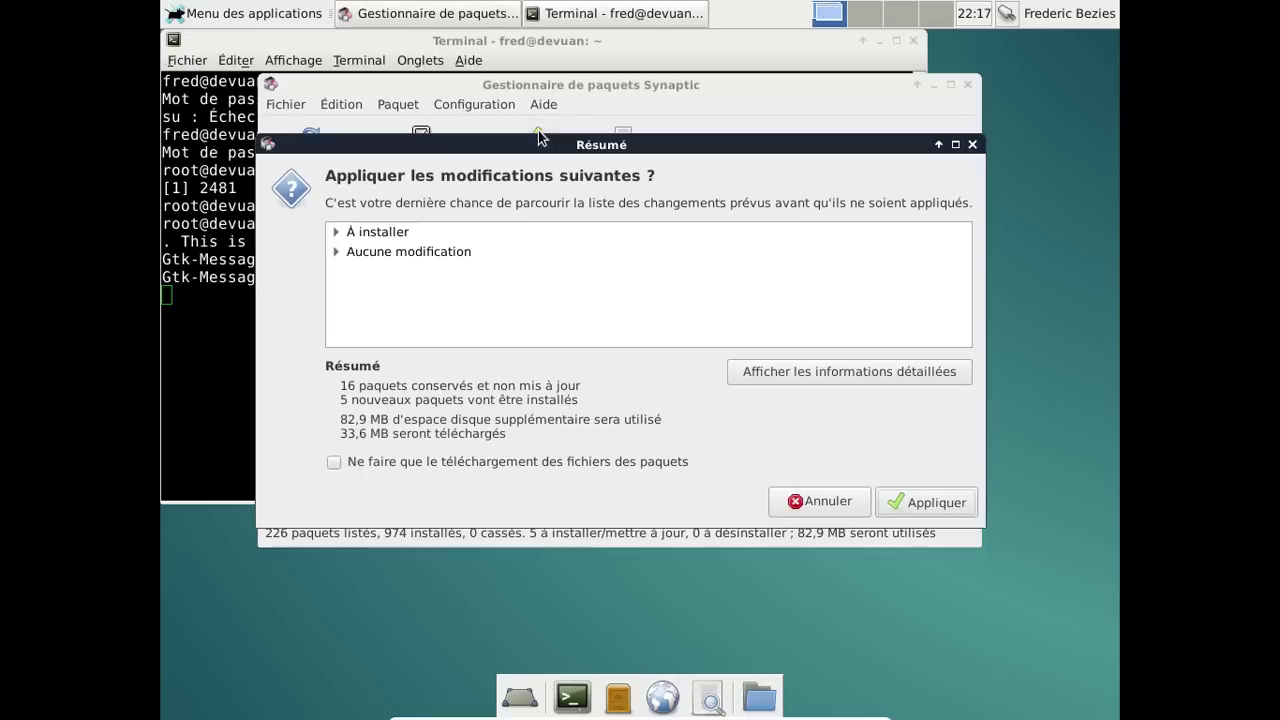
click(828, 508)
right_click(507, 262)
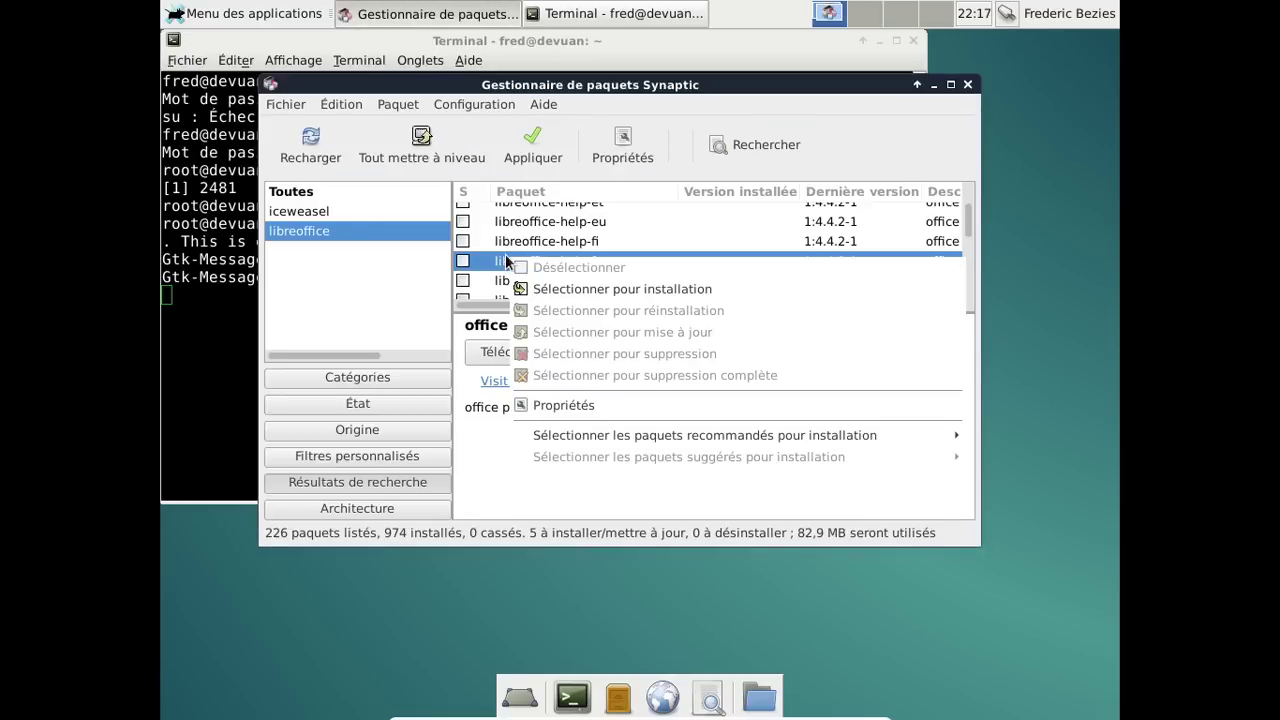
click(571, 288)
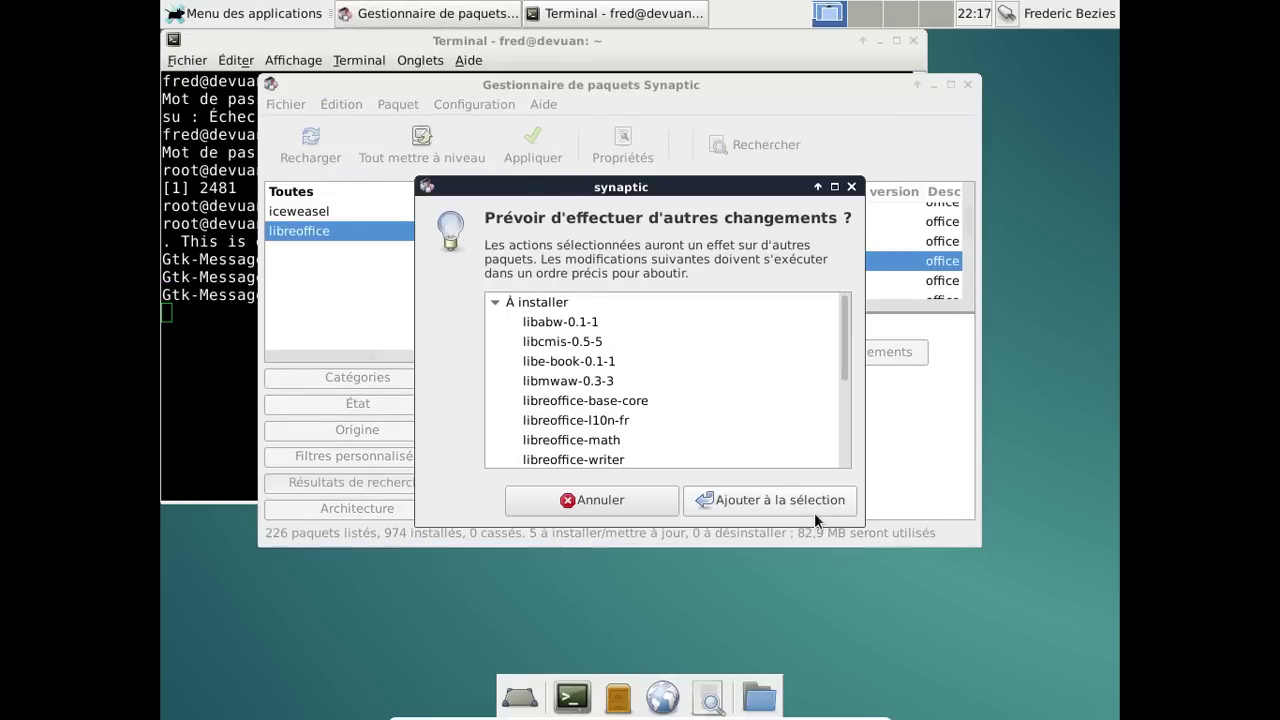
drag(844, 323, 857, 504)
click(784, 501)
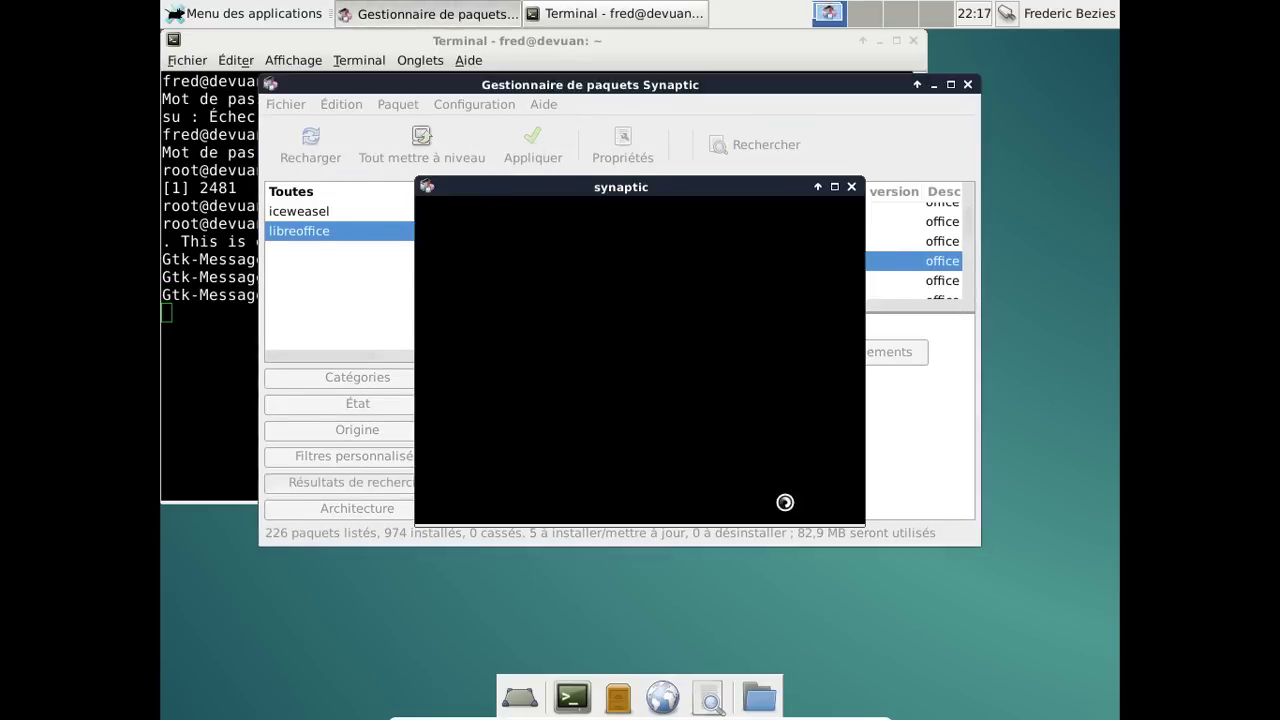
click(548, 145)
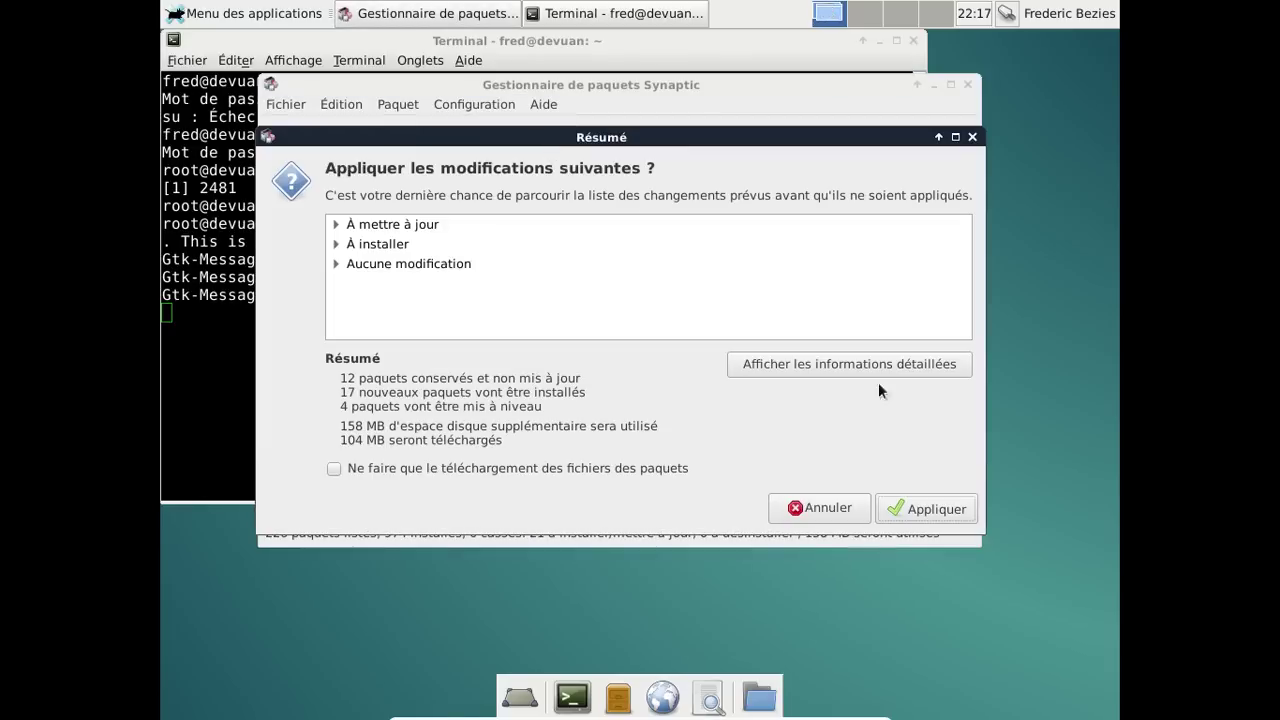
Apply the marked package changes and have the progress window close automatically on success.
click(950, 509)
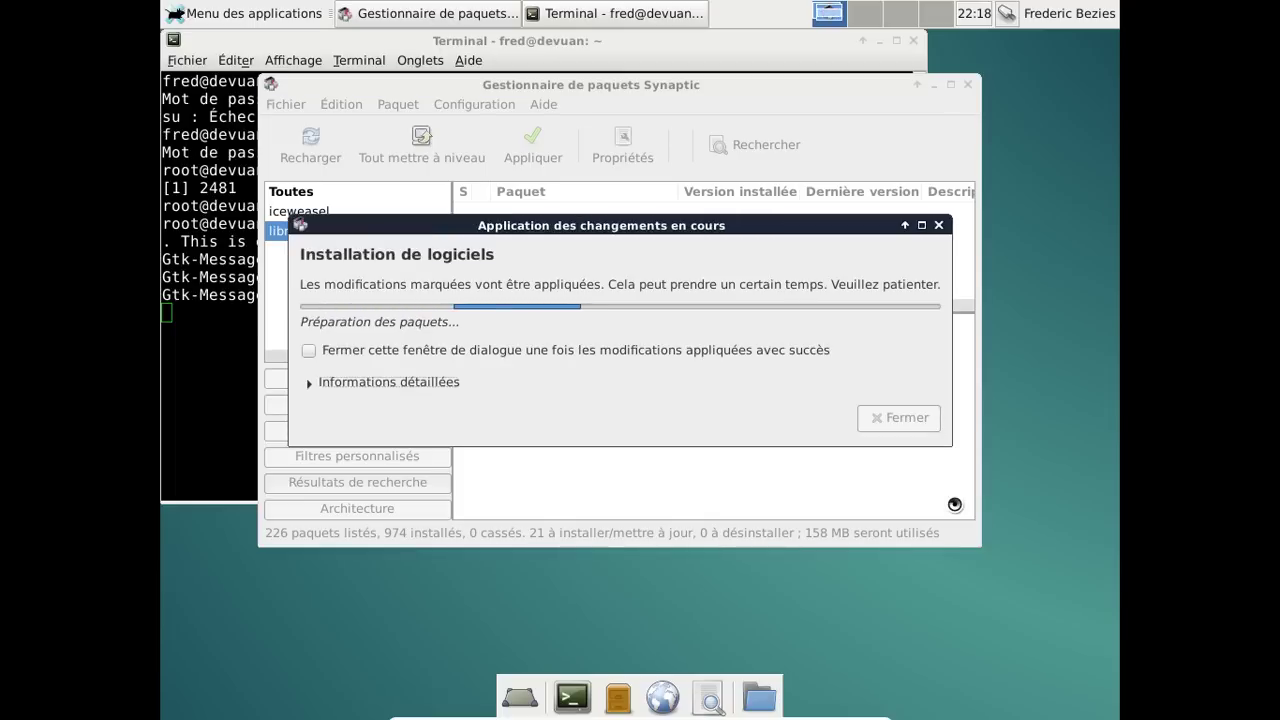
click(825, 350)
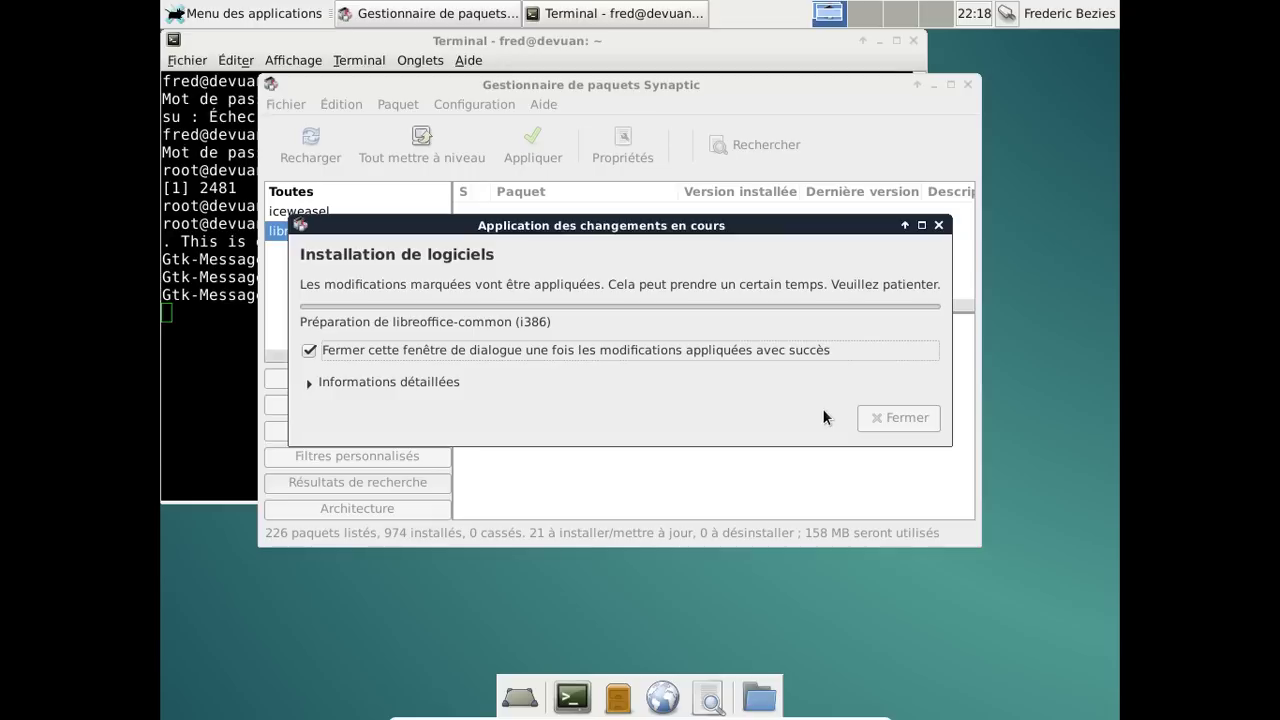
Watch the detailed installation log until all French packages finish installing.
click(364, 389)
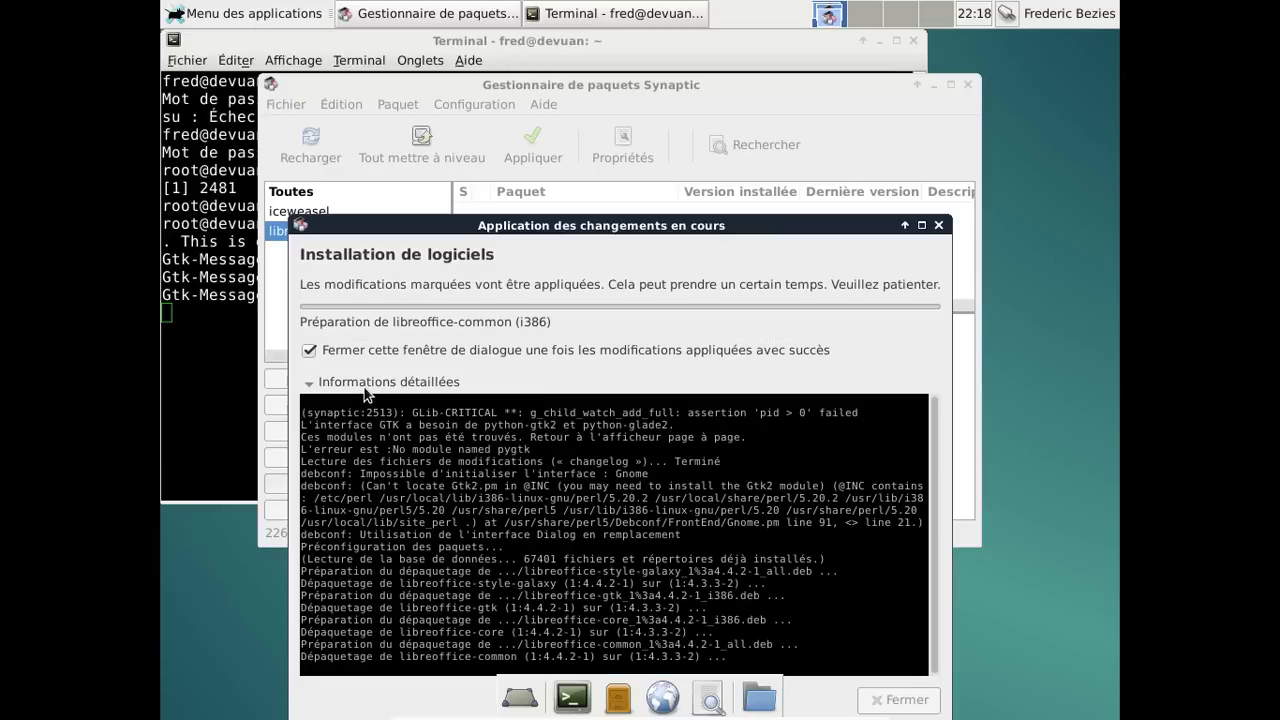
click(364, 389)
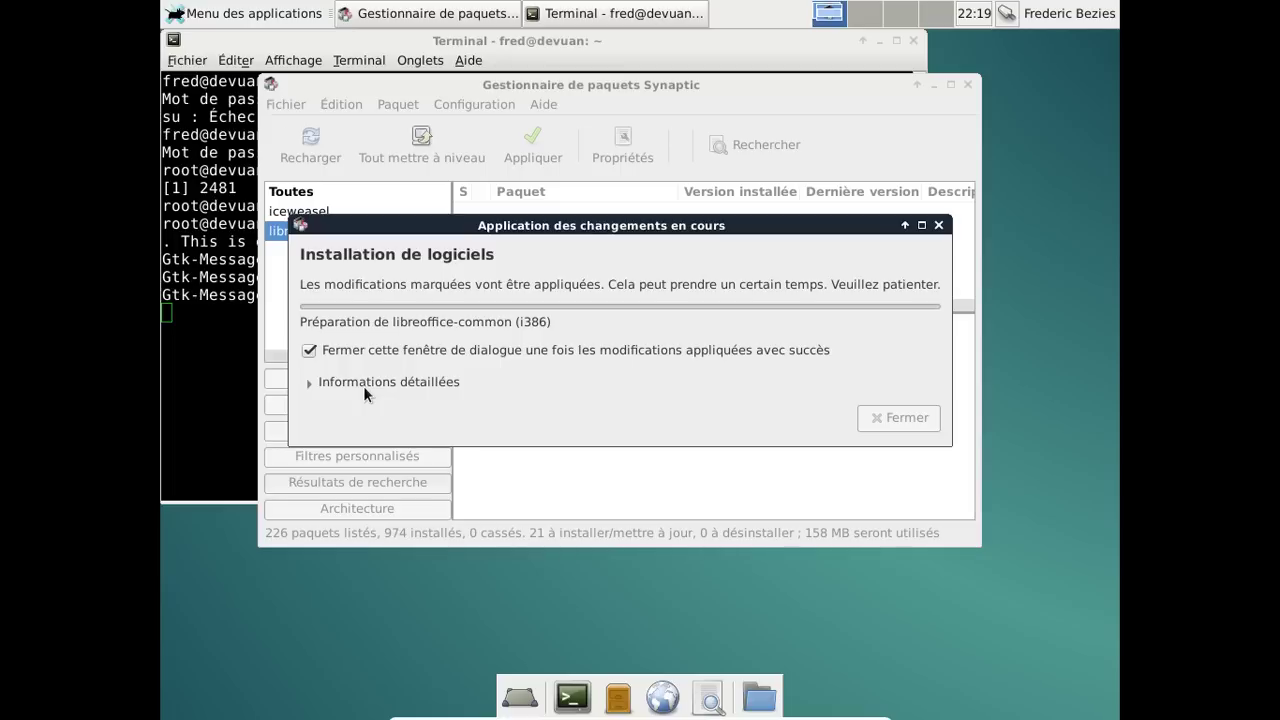
click(364, 386)
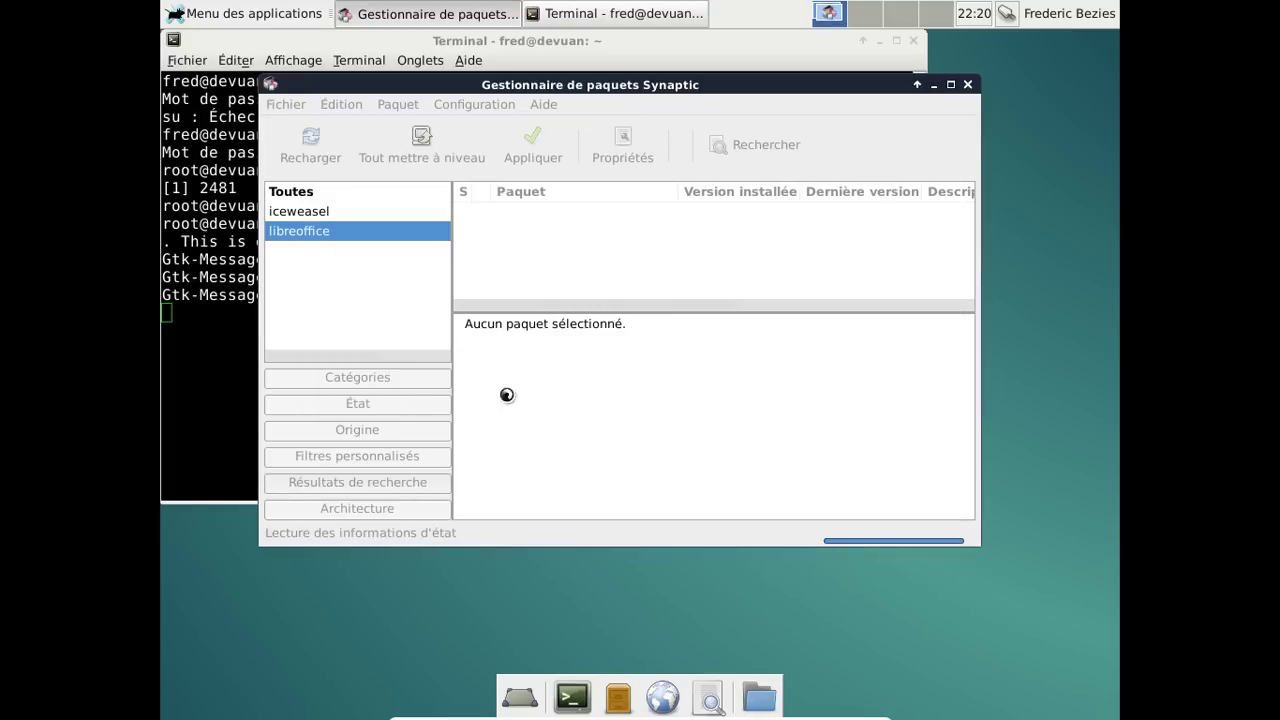
Review the installed packages that can be removed, then close Synaptic.
click(382, 403)
click(371, 289)
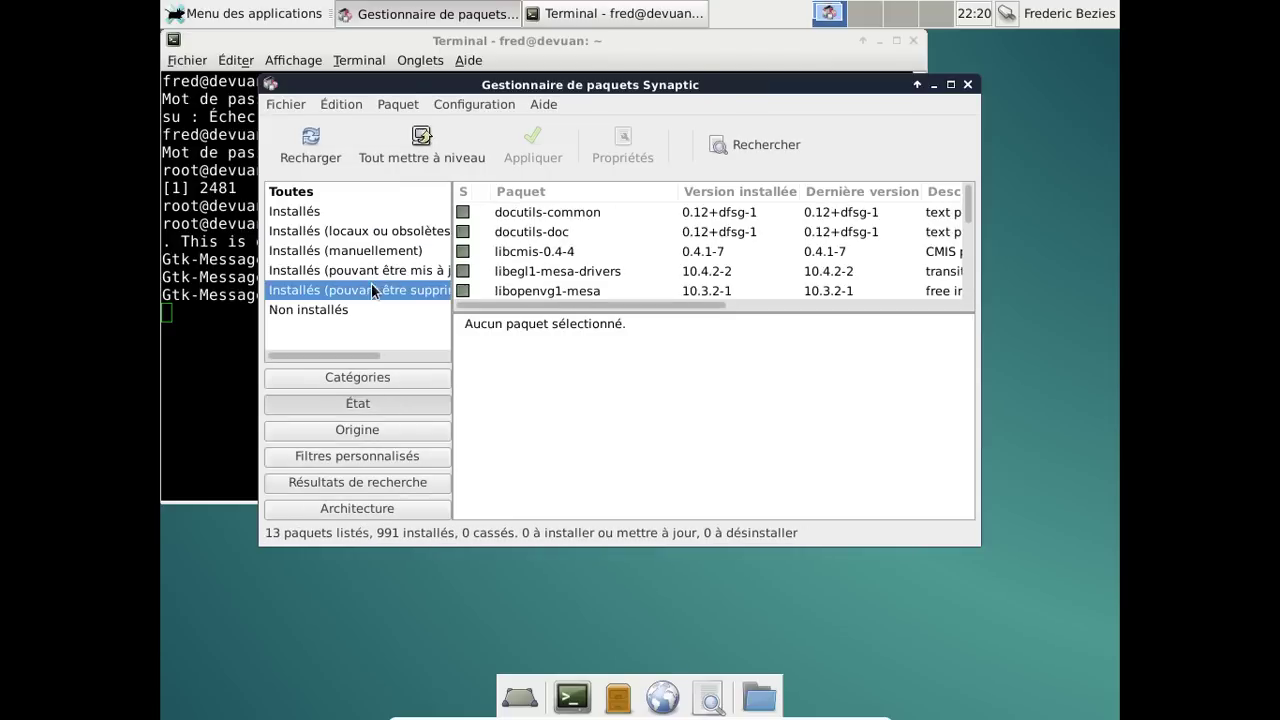
scroll(652, 236, down, 4)
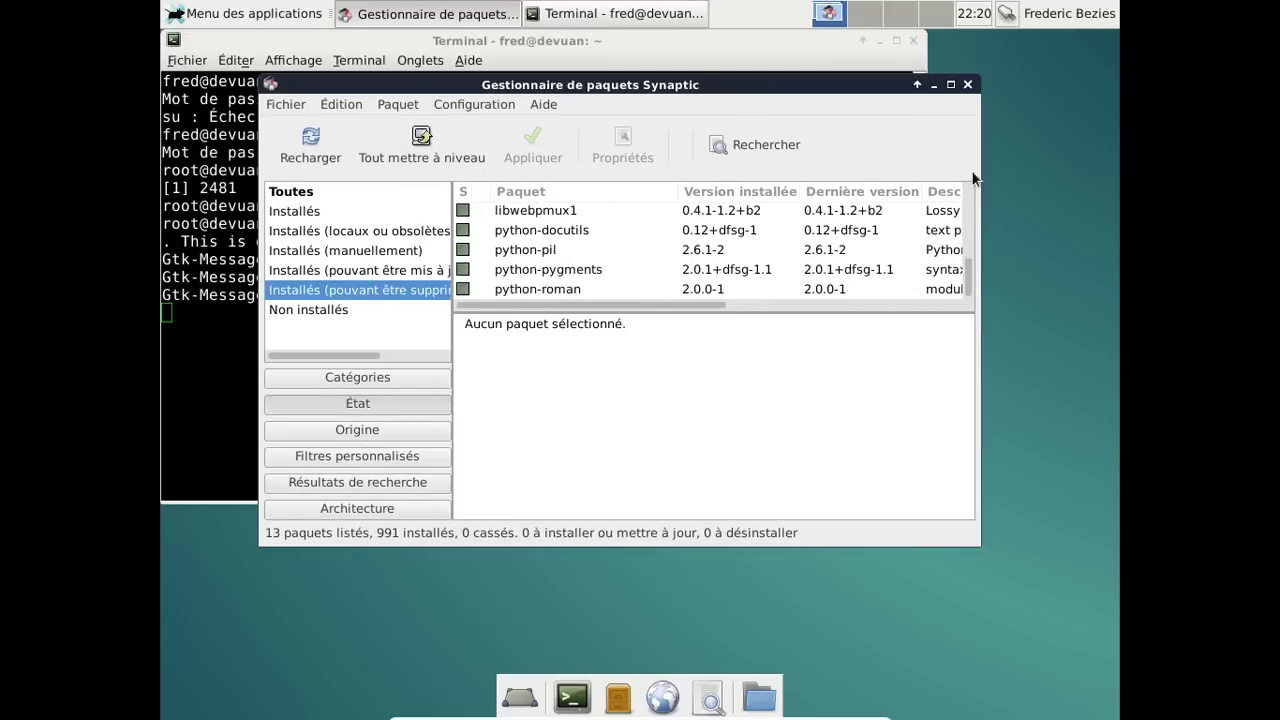
click(967, 86)
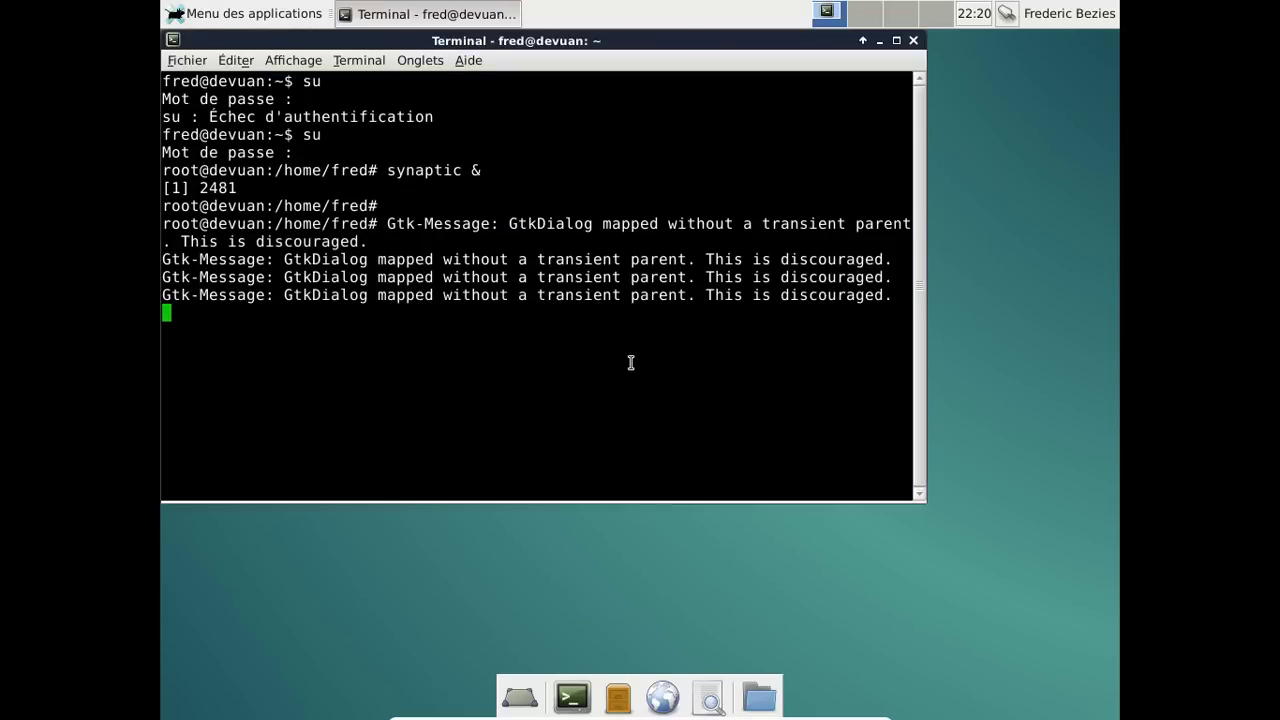
Run apt-get autoremove as root and confirm removing the 13 unneeded packages.
key(Return)
text(apt-g)
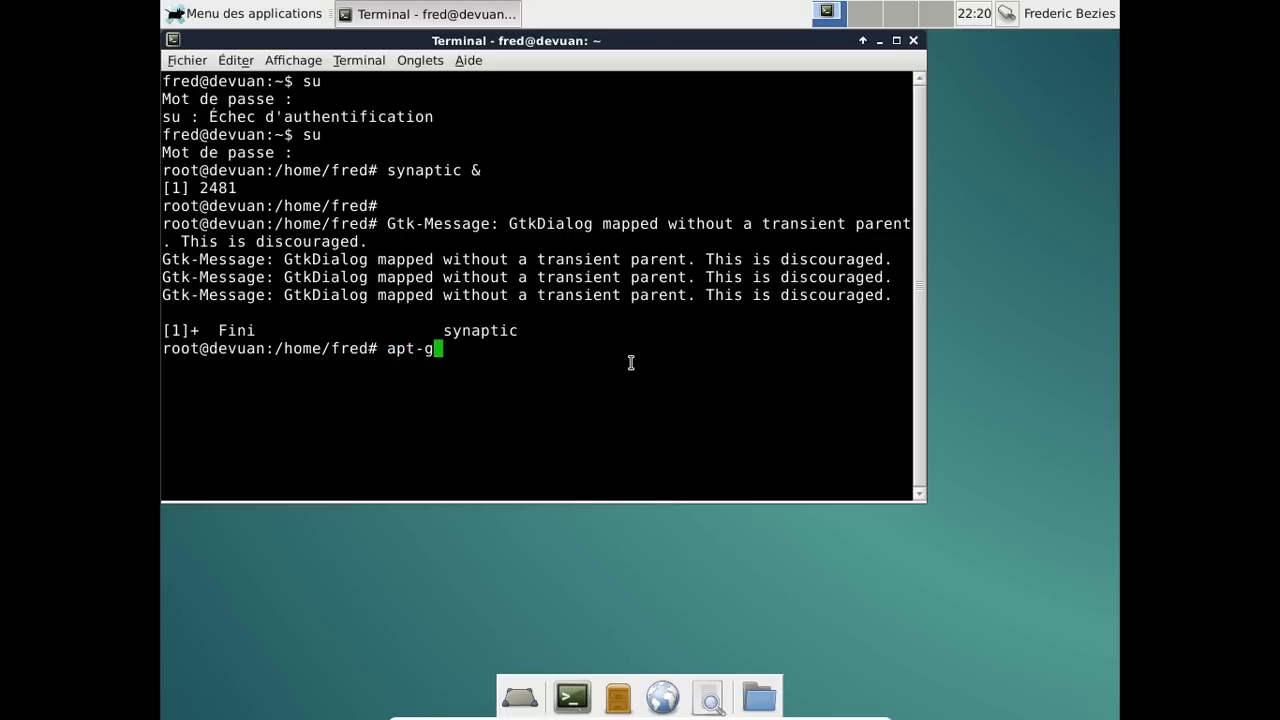
text(et autormove)
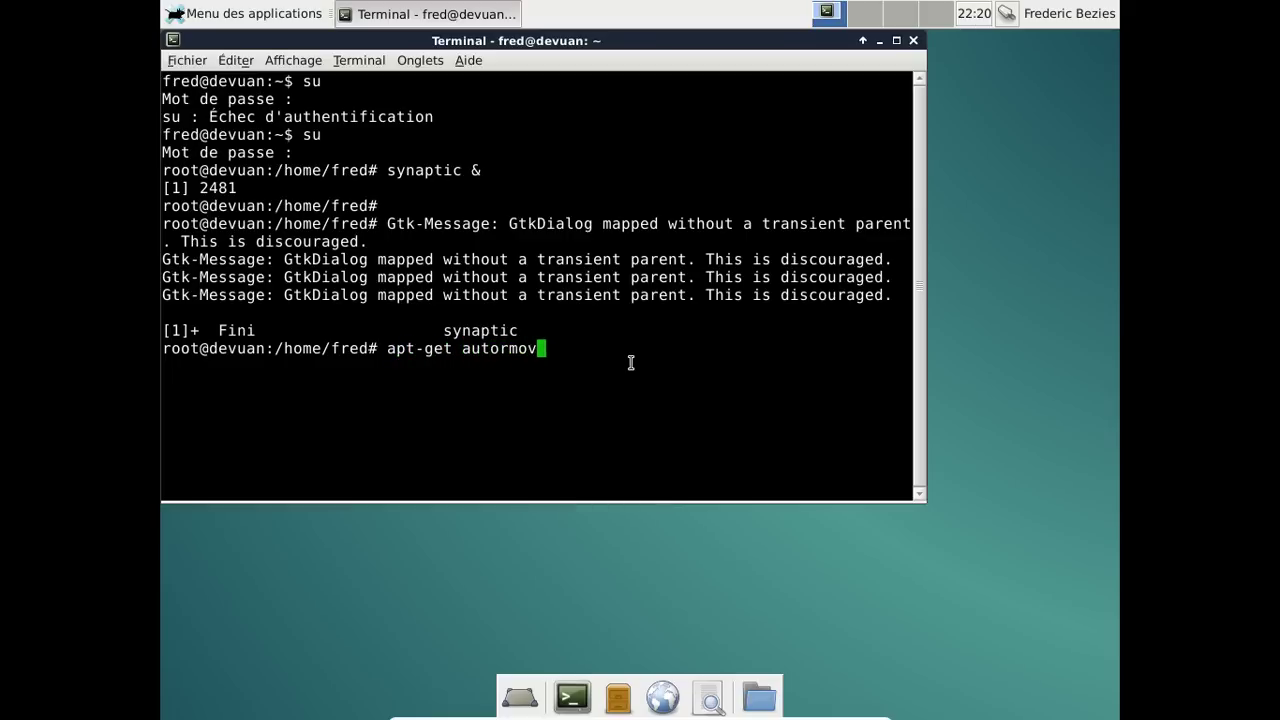
key(BackSpace)
key(BackSpace)
key(BackSpace)
key(BackSpace)
text(emove)
key(Return)
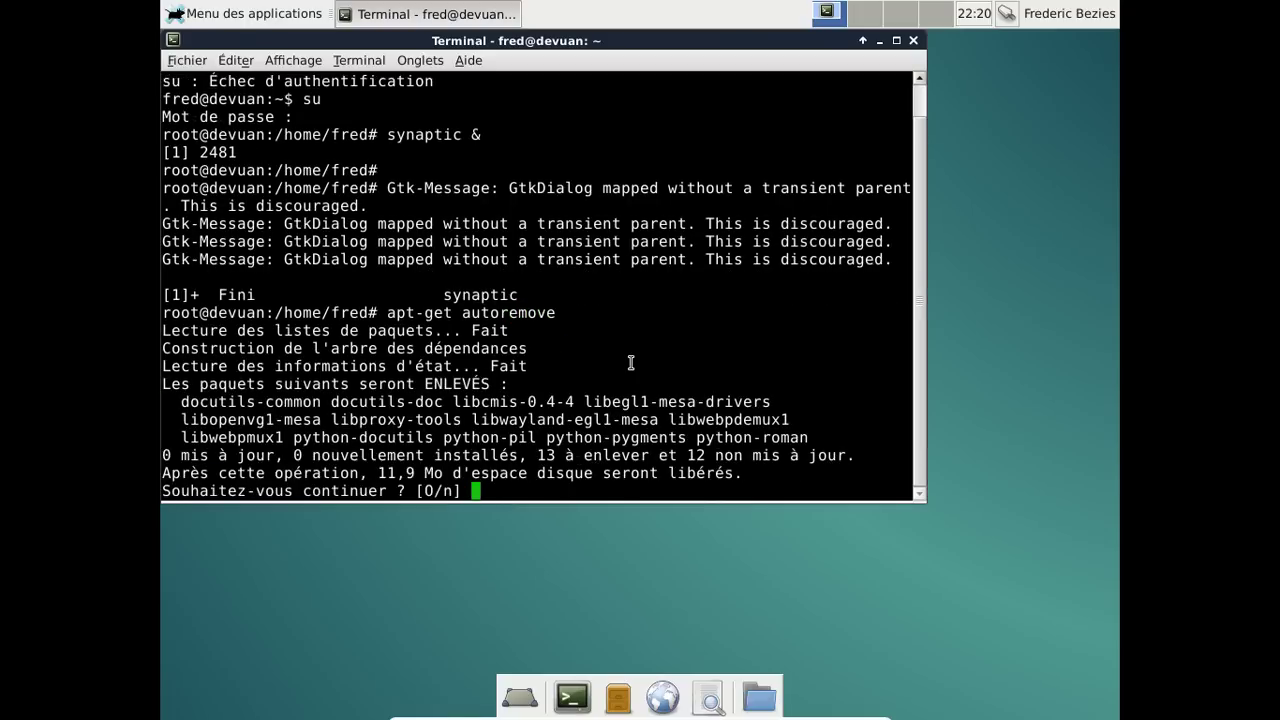
key(Return)
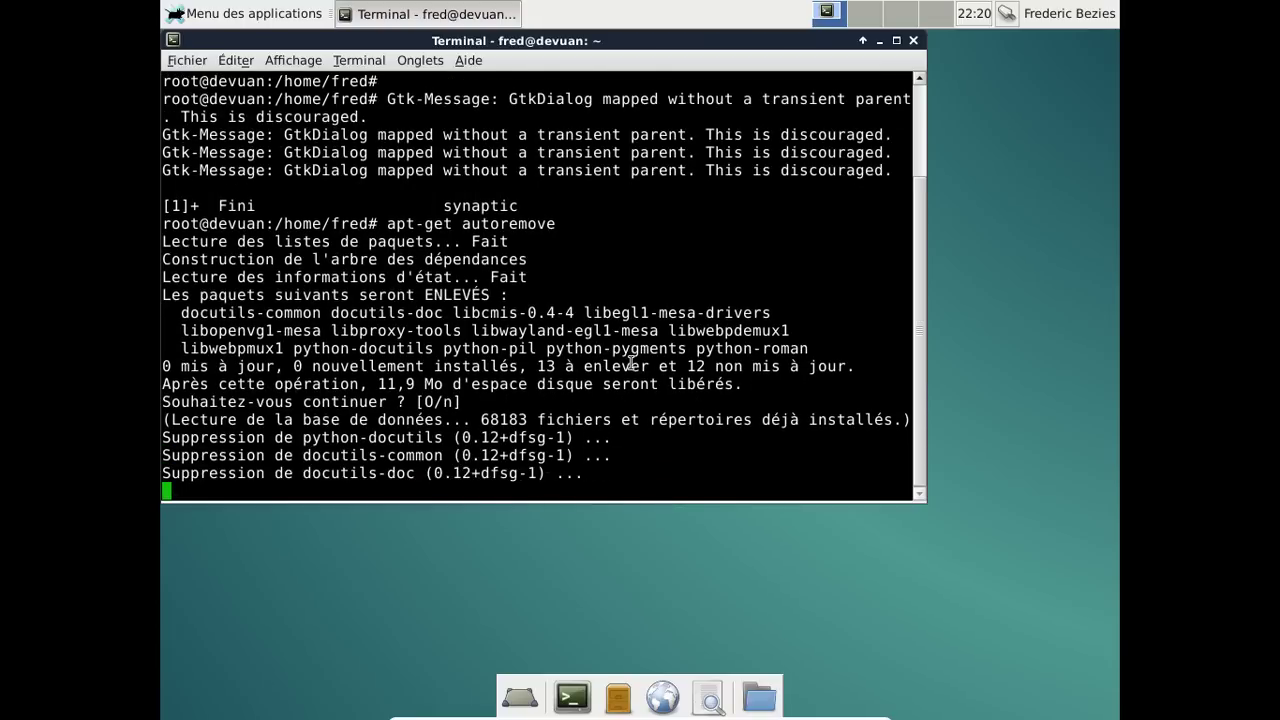
Launch LibreOffice from Menu des applications > Bureau.
click(243, 14)
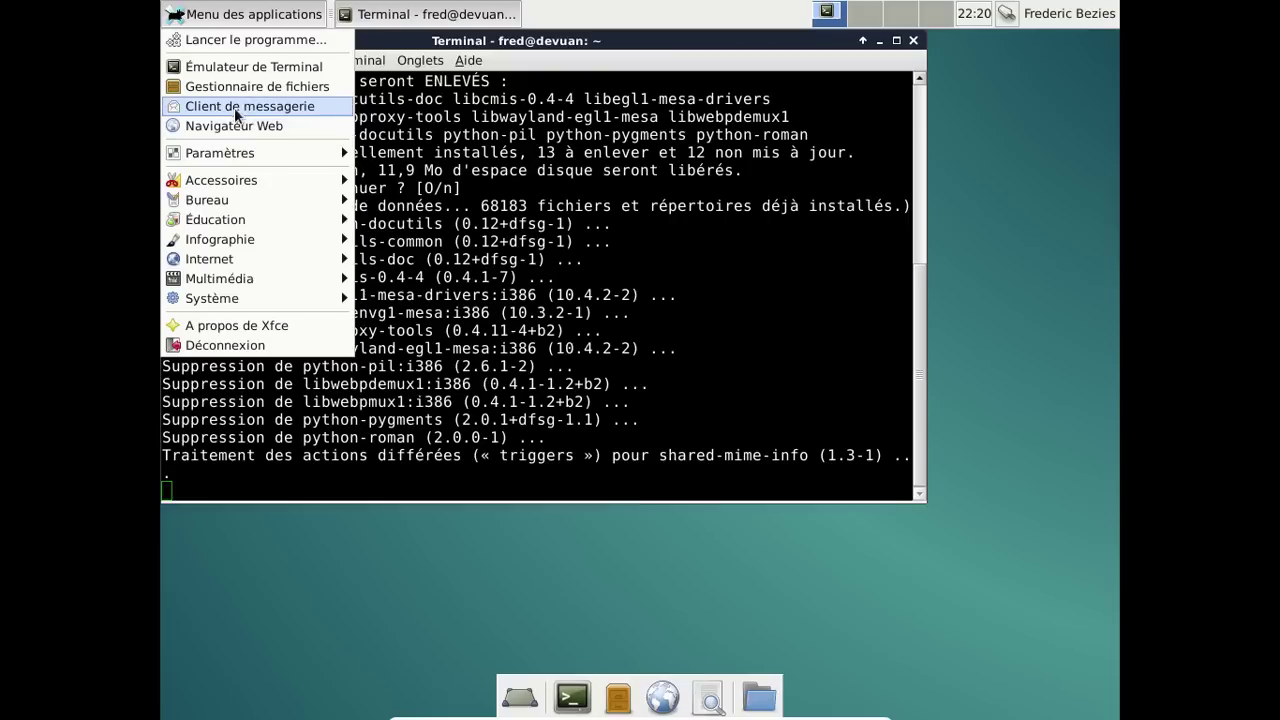
mouse_move(245, 203)
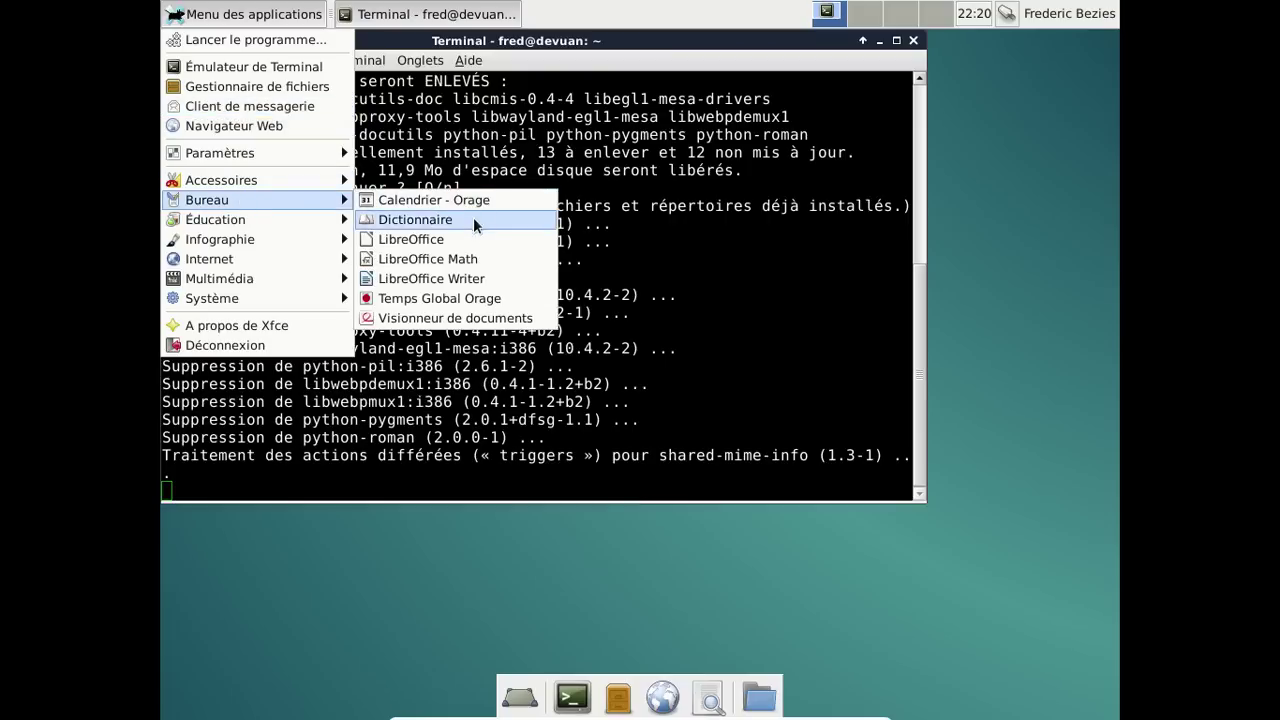
click(467, 240)
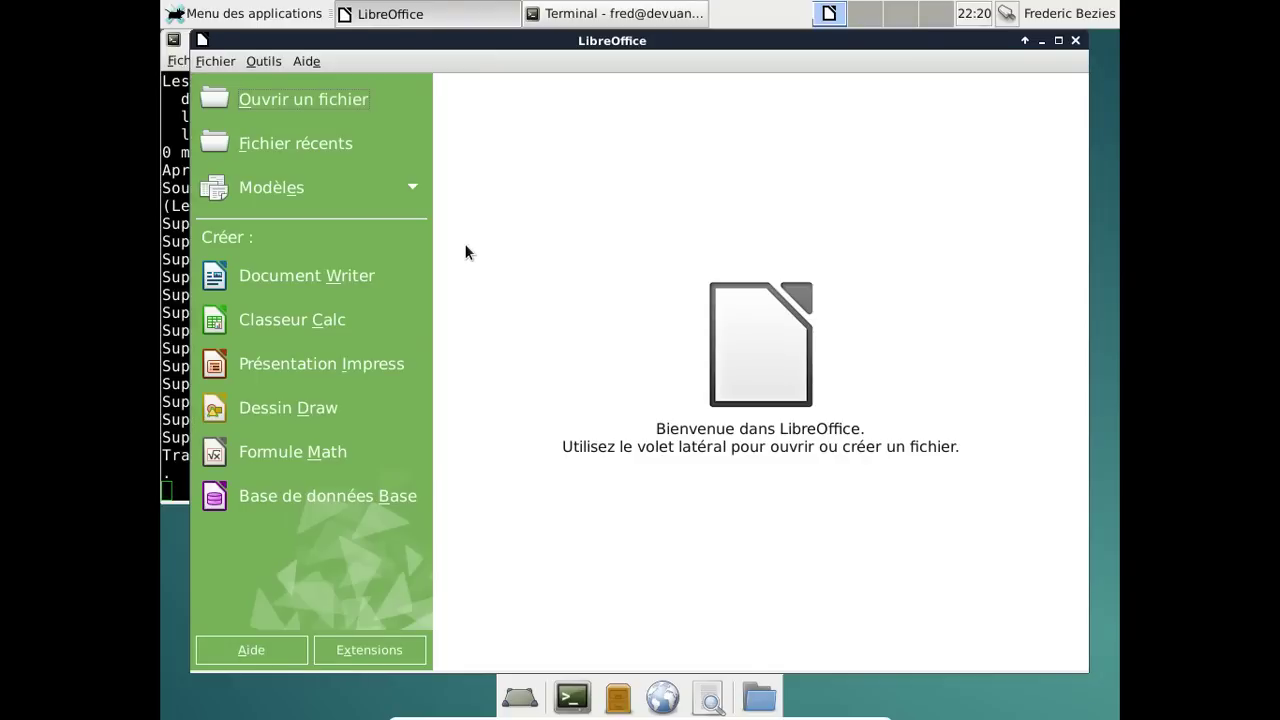
Create a blank Writer document from the Start Center, then close it.
click(381, 274)
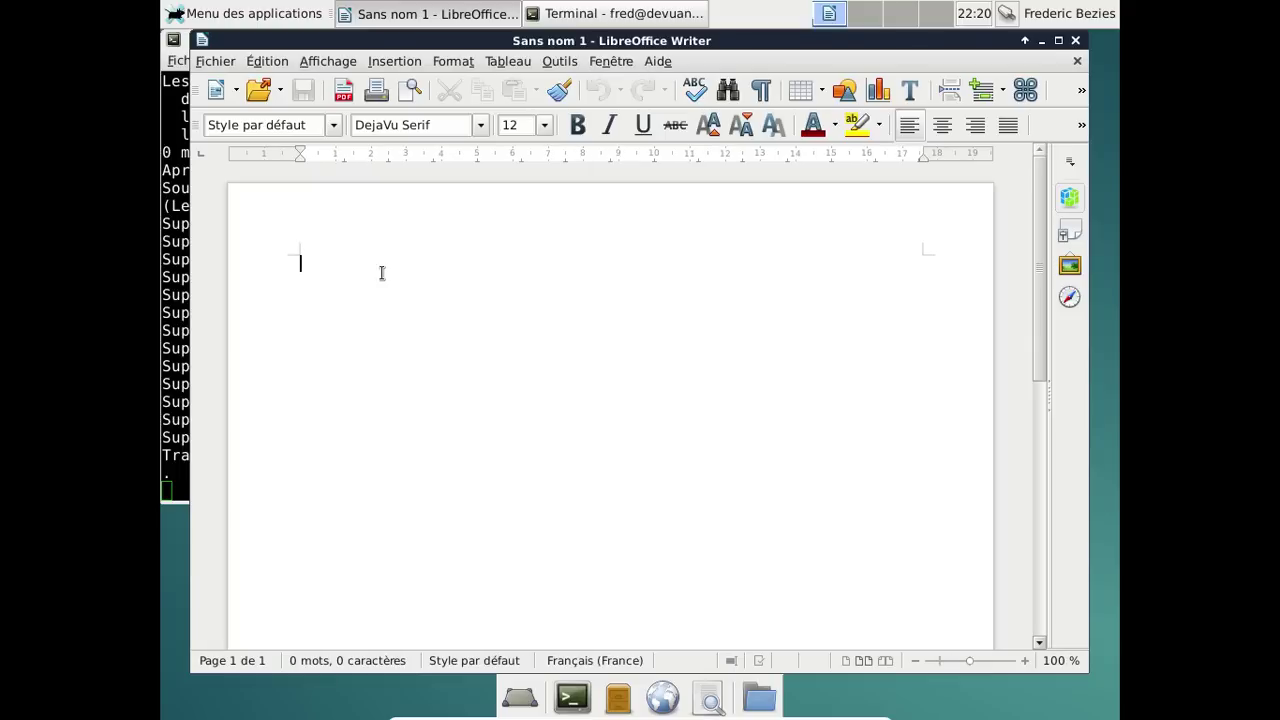
click(1071, 44)
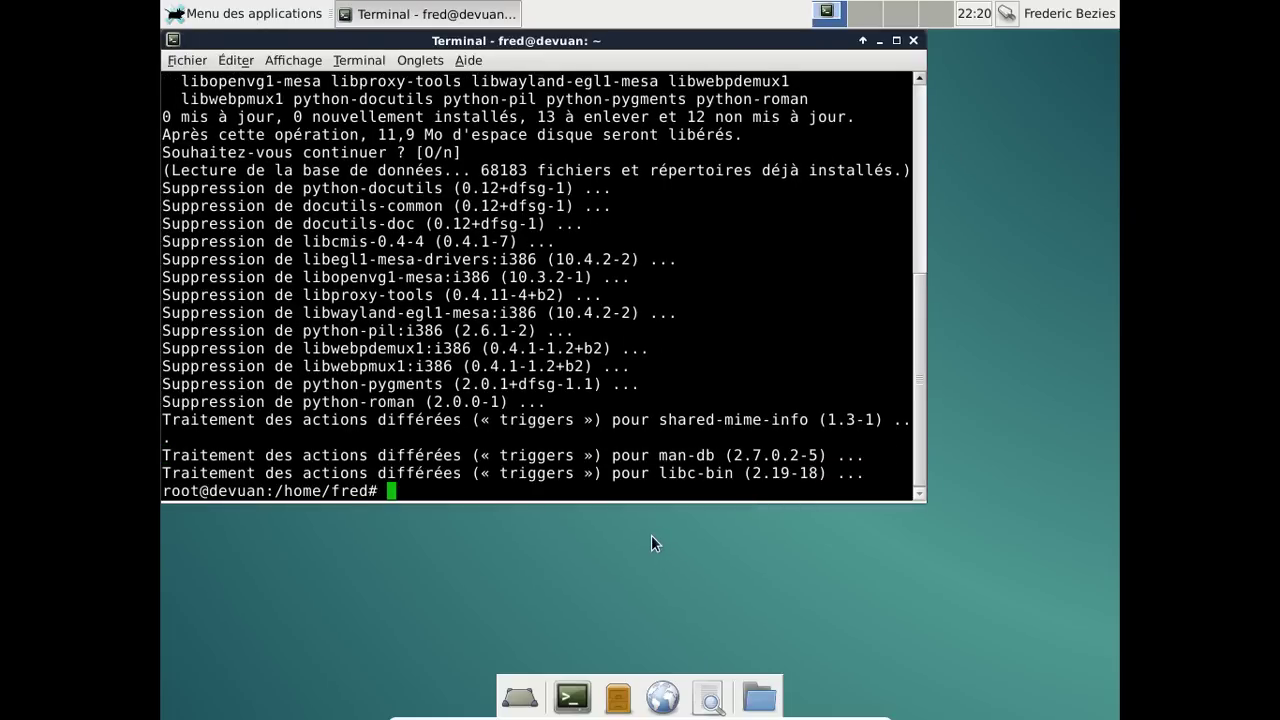
Exit the root shell and then the terminal session with two exit commands.
text(exit)
key(Return)
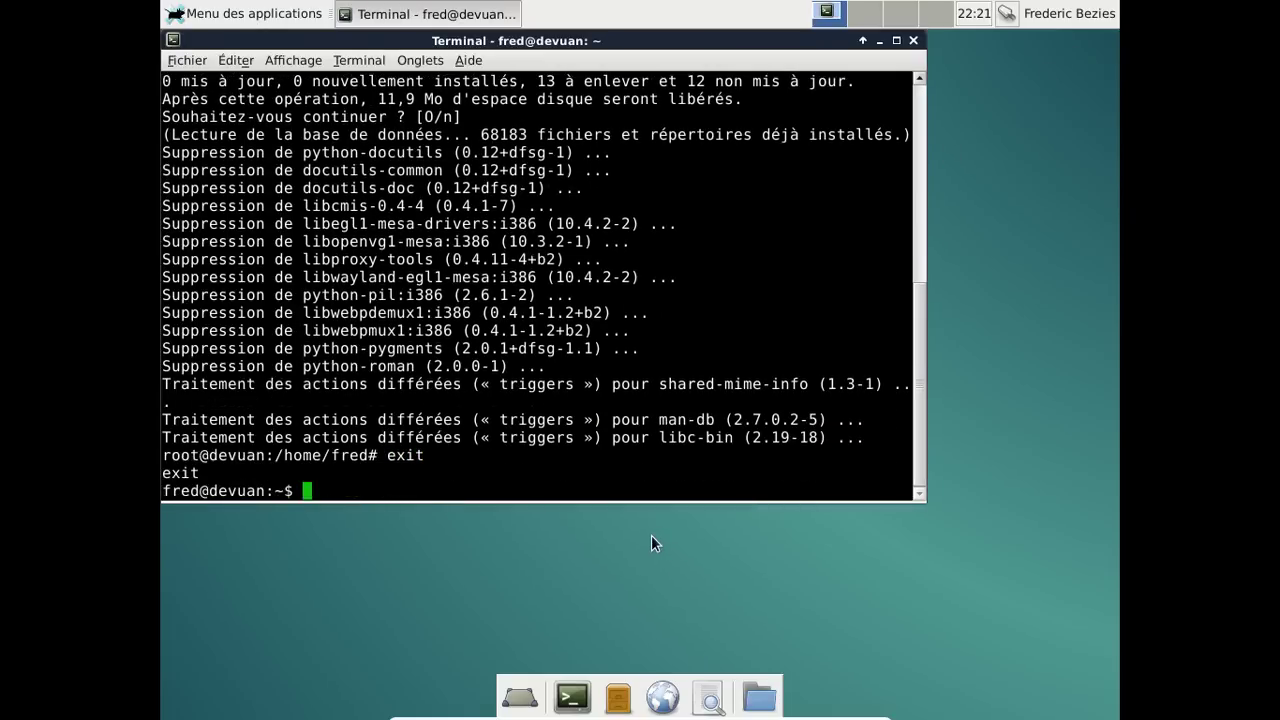
text(exit)
key(Return)
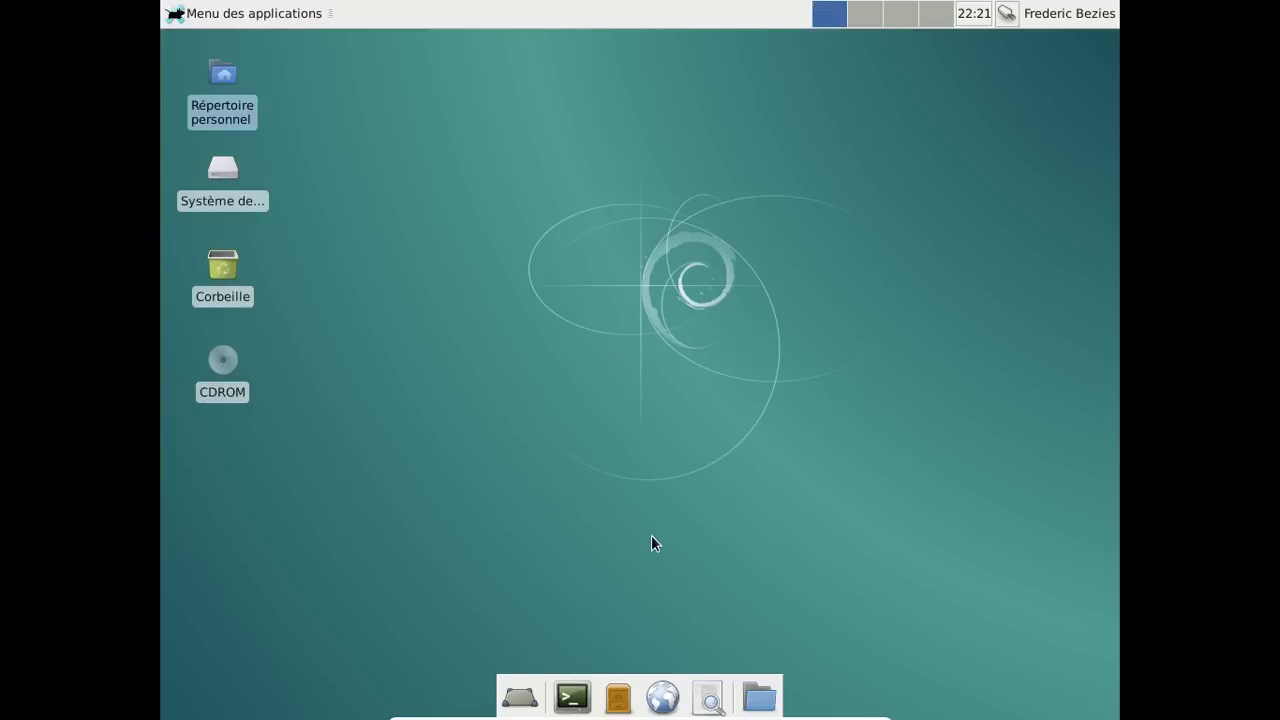
Launch Iceweasel, enlarge its window, and search Google for 'devuan qemu'.
click(661, 703)
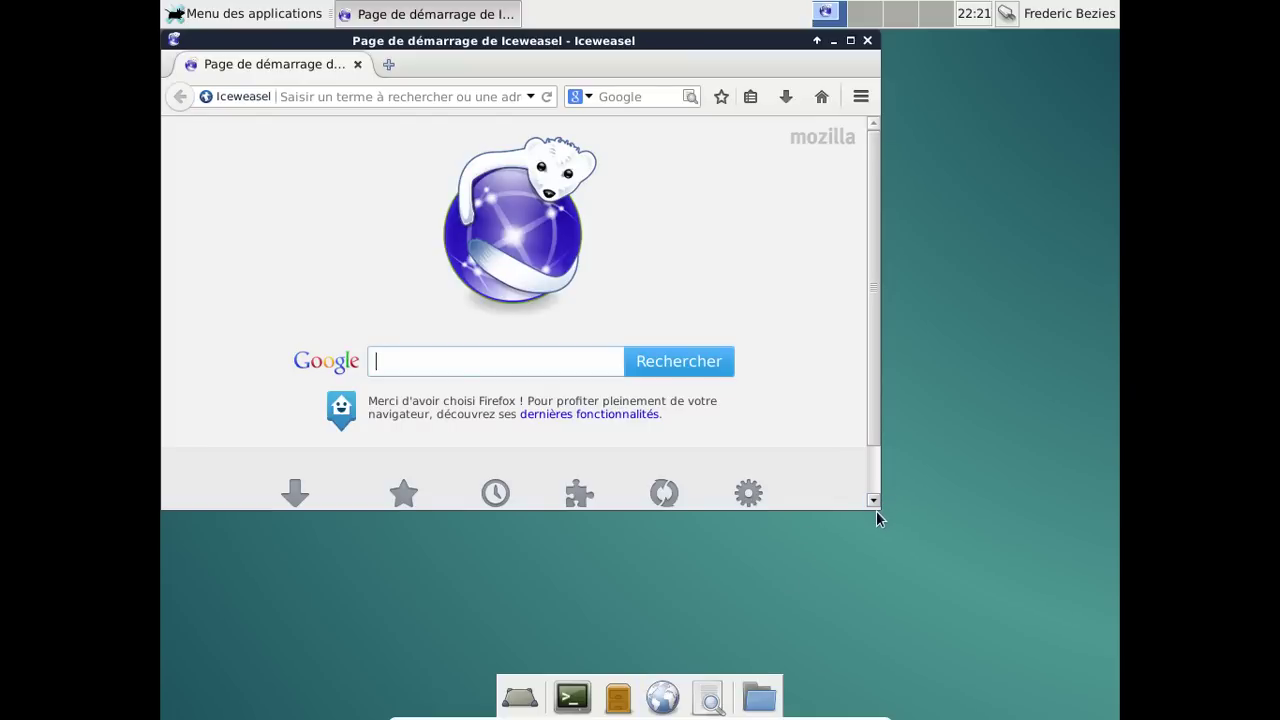
drag(876, 516, 1024, 626)
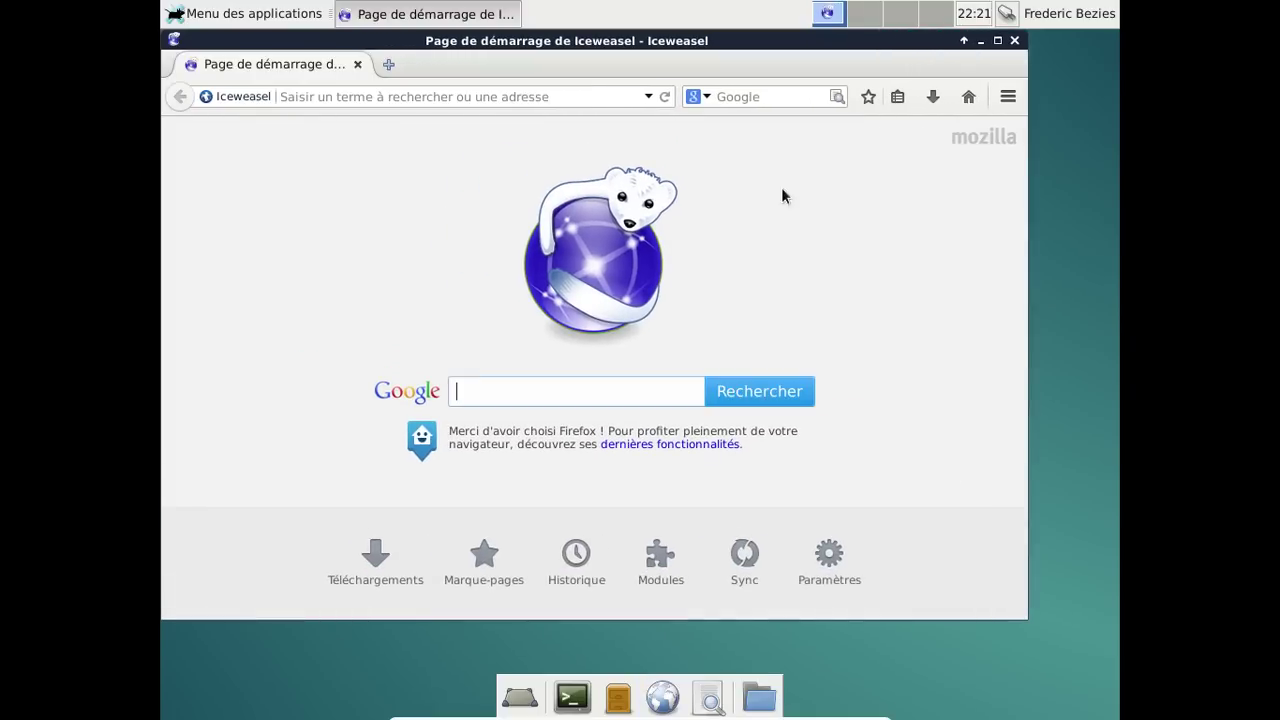
click(743, 96)
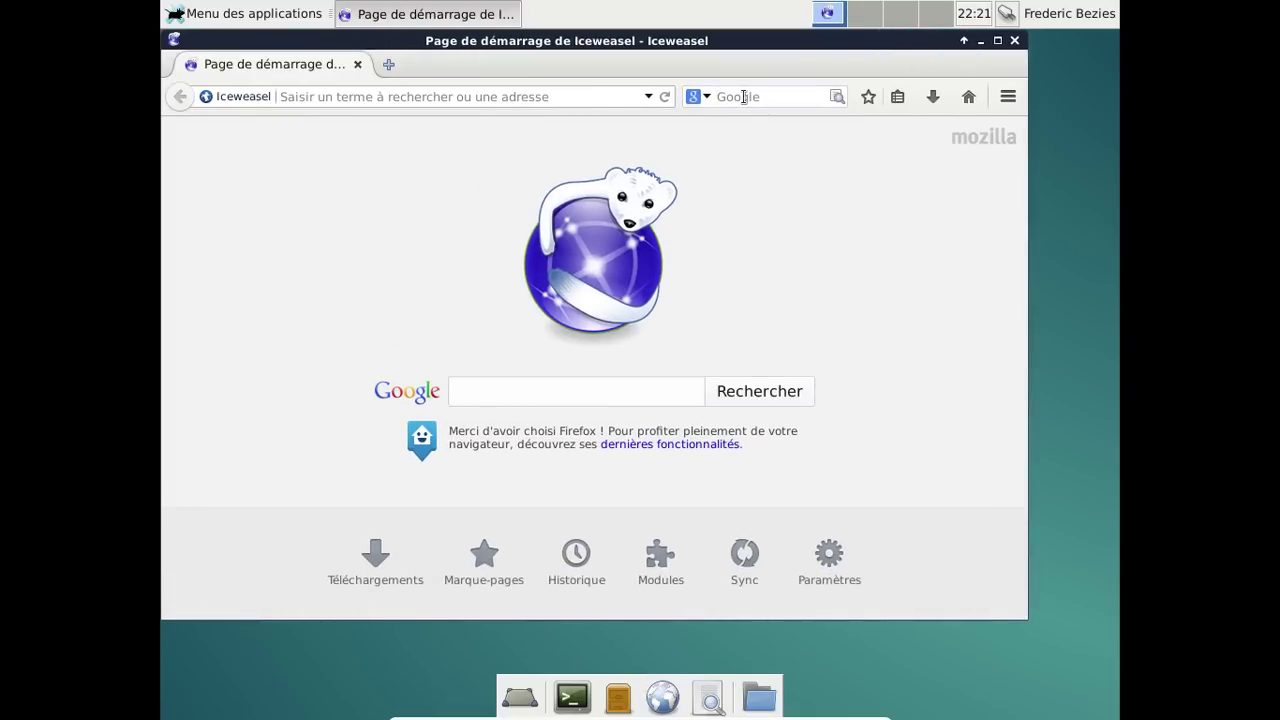
click(528, 402)
text(d)
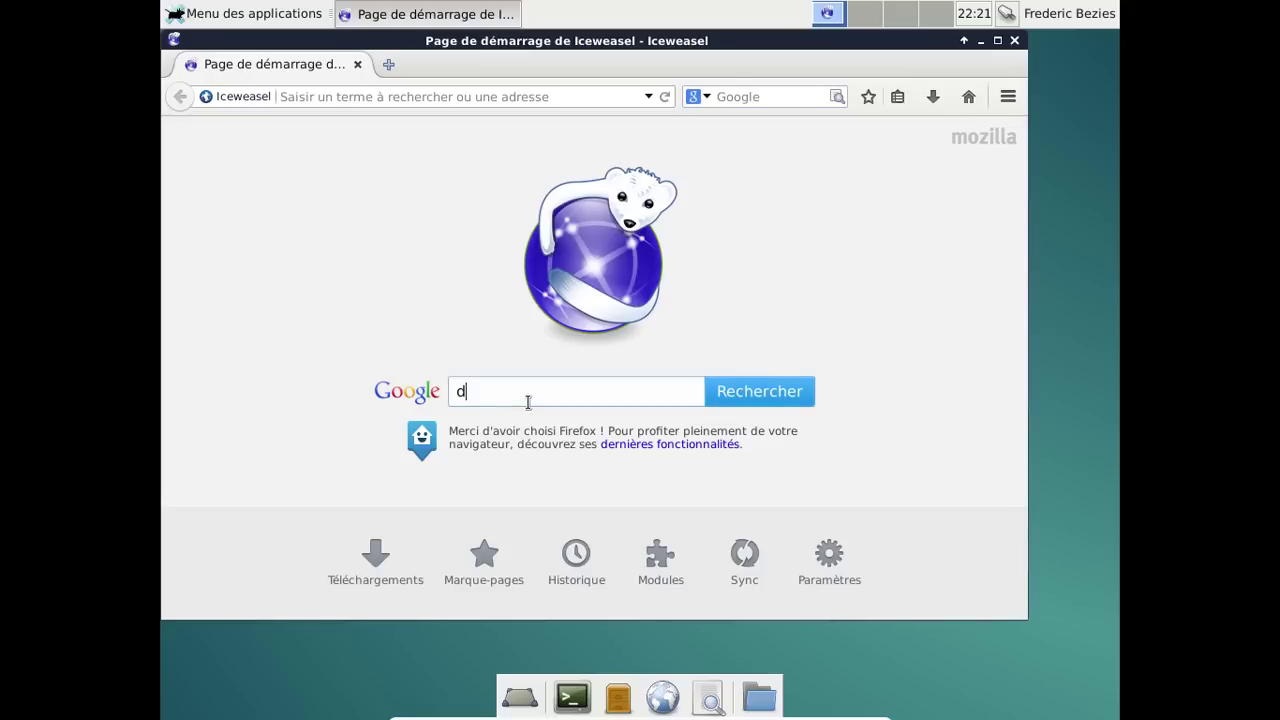
text(evuan qemu)
key(Return)
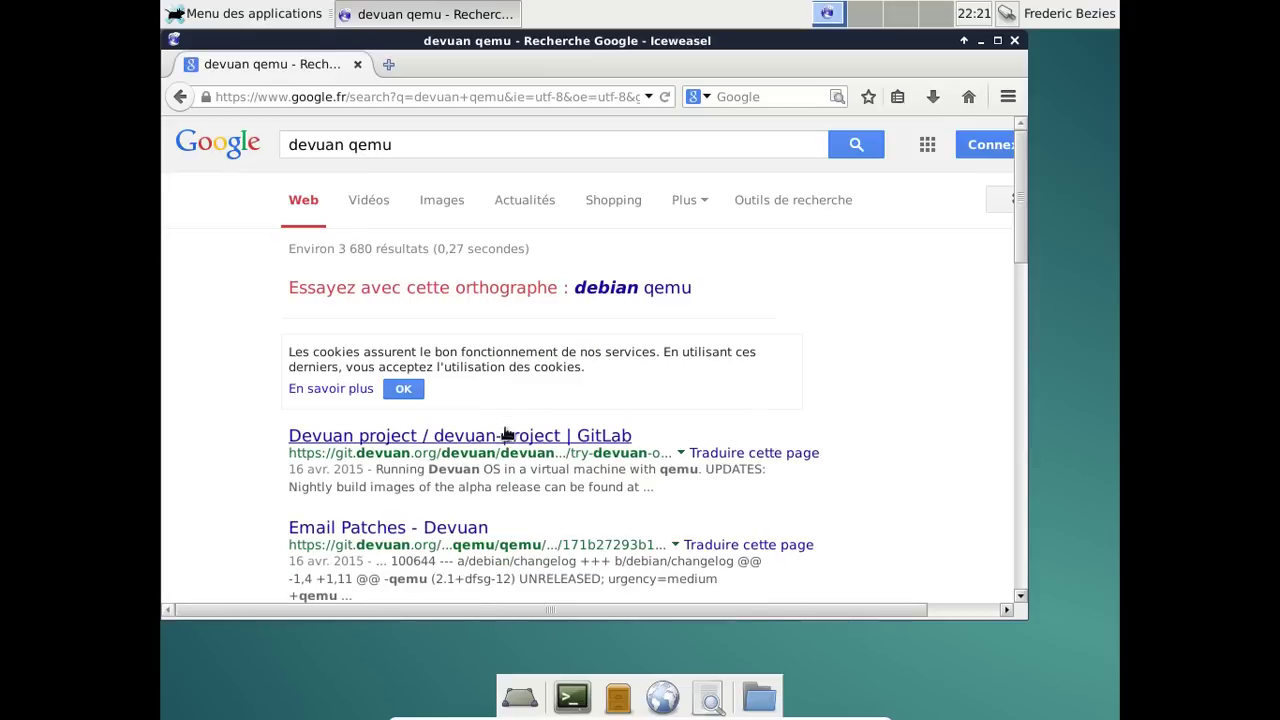
Read the Devuan GitLab qemu wiki page and open its files.dyne.org nightly images link in a new tab.
click(625, 434)
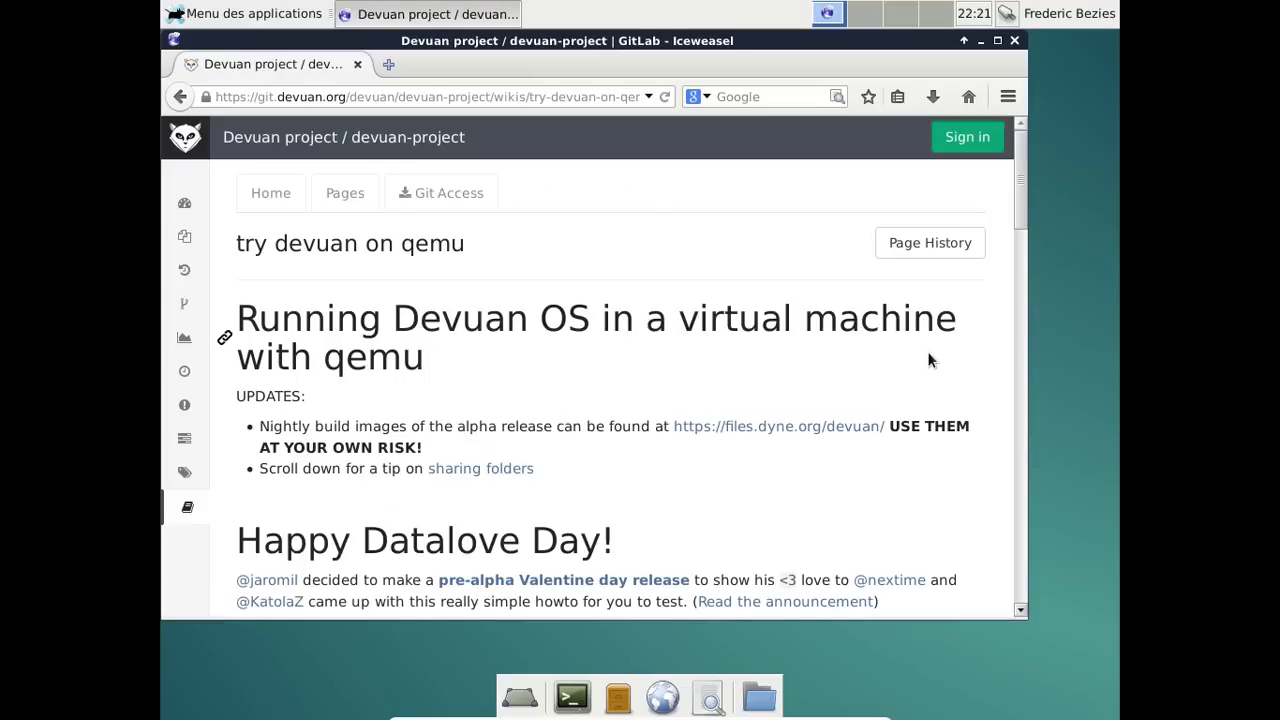
scroll(927, 360, down, 2)
scroll(927, 358, down, 1)
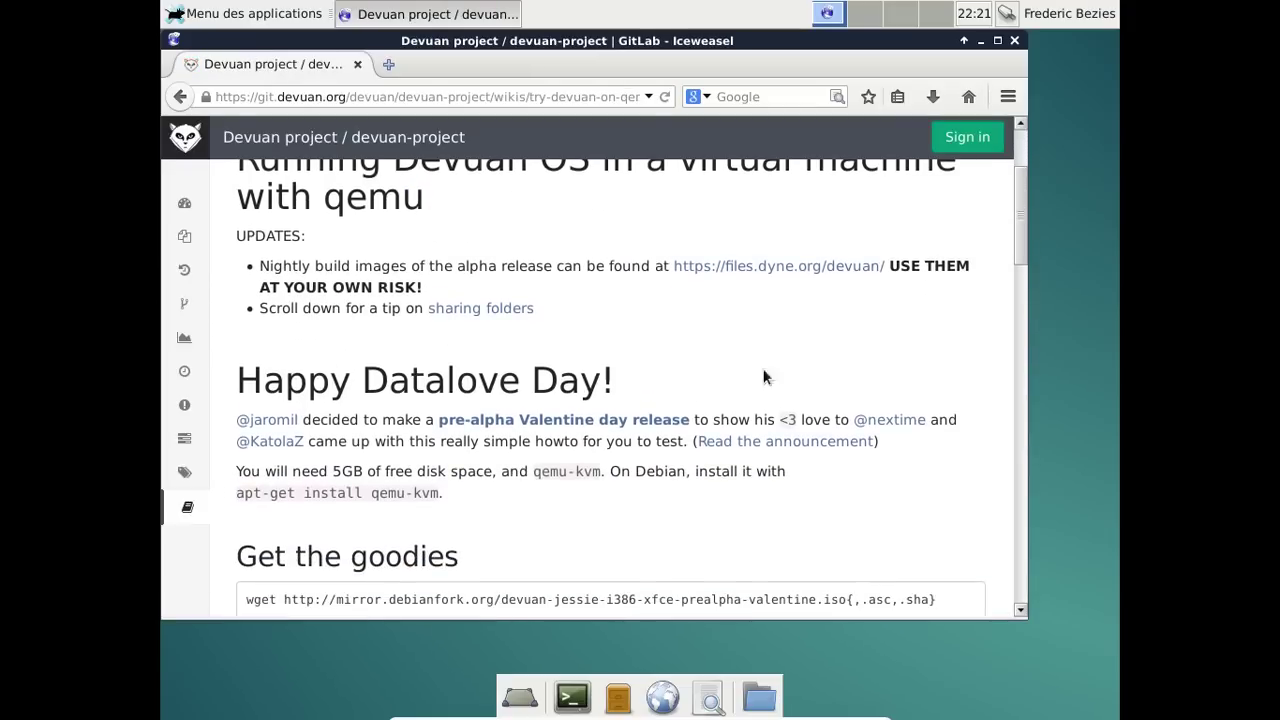
scroll(760, 399, down, 3)
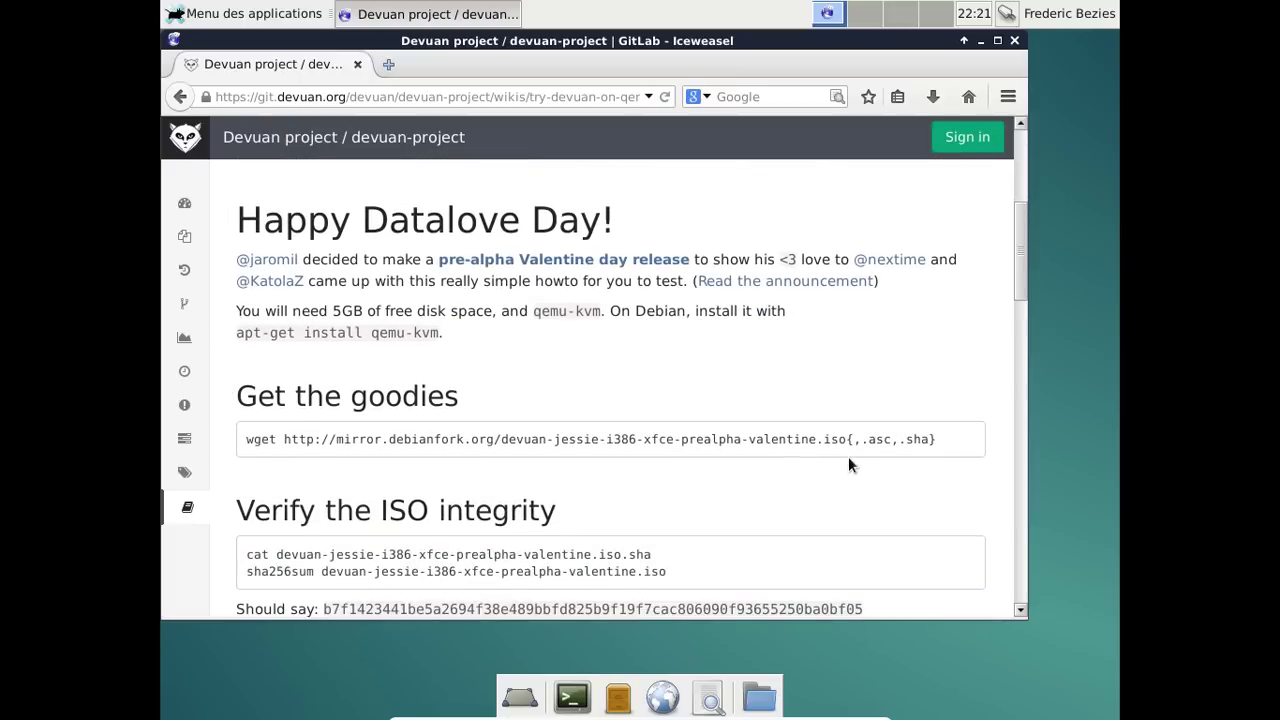
scroll(848, 460, down, 4)
scroll(848, 465, down, 3)
scroll(848, 465, up, 7)
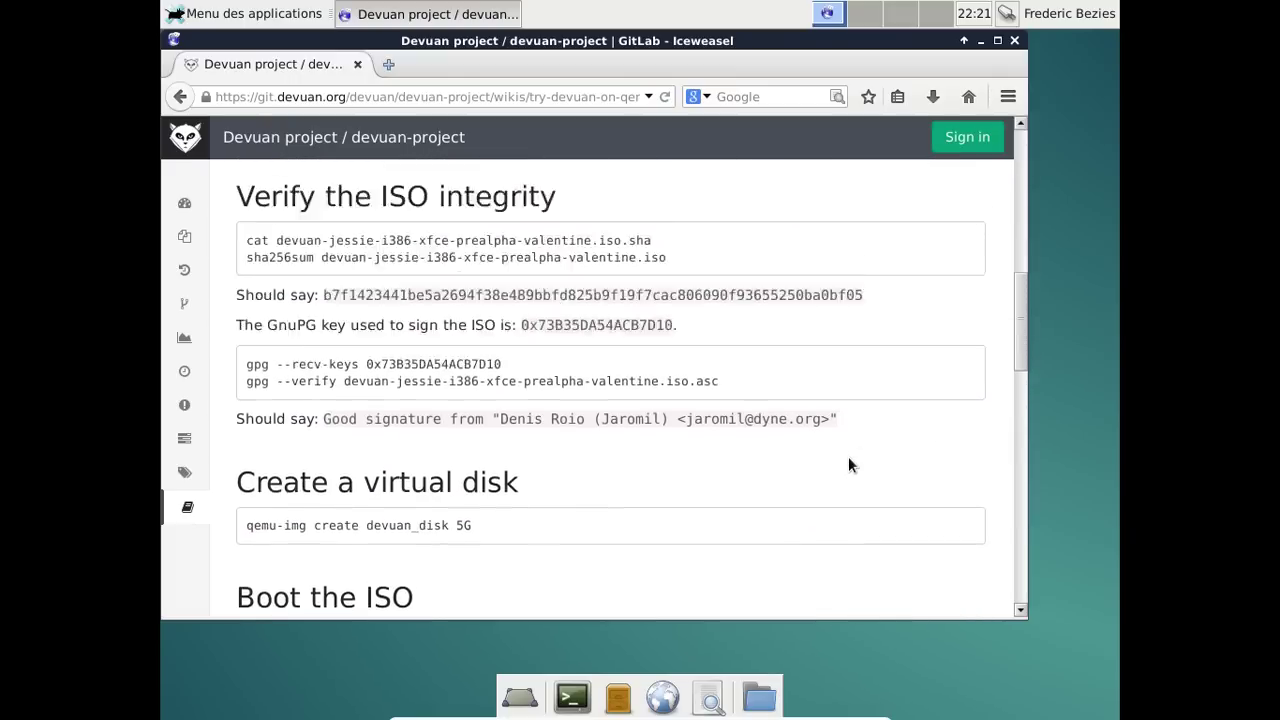
scroll(848, 456, up, 3)
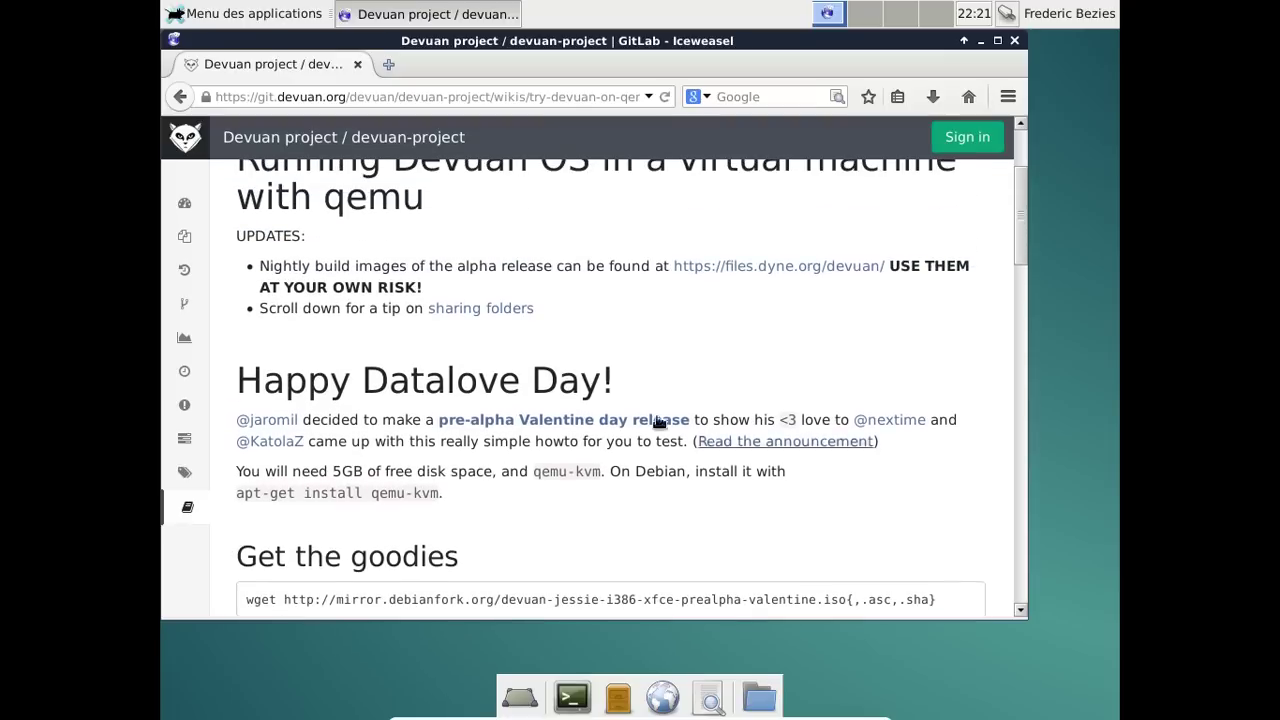
middle_click(762, 272)
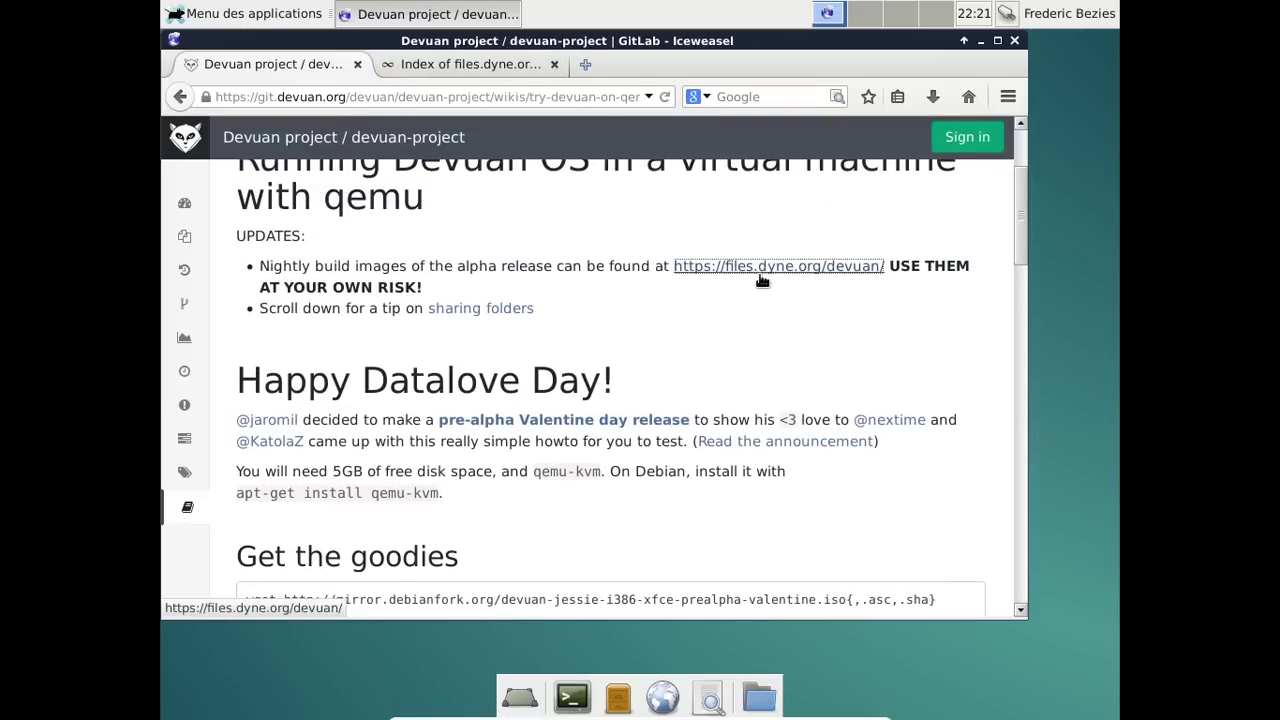
Browse the files.dyne.org devuan-unstable qcow2 listing, then close that tab and scroll the wiki page.
click(472, 64)
scroll(819, 324, down, 5)
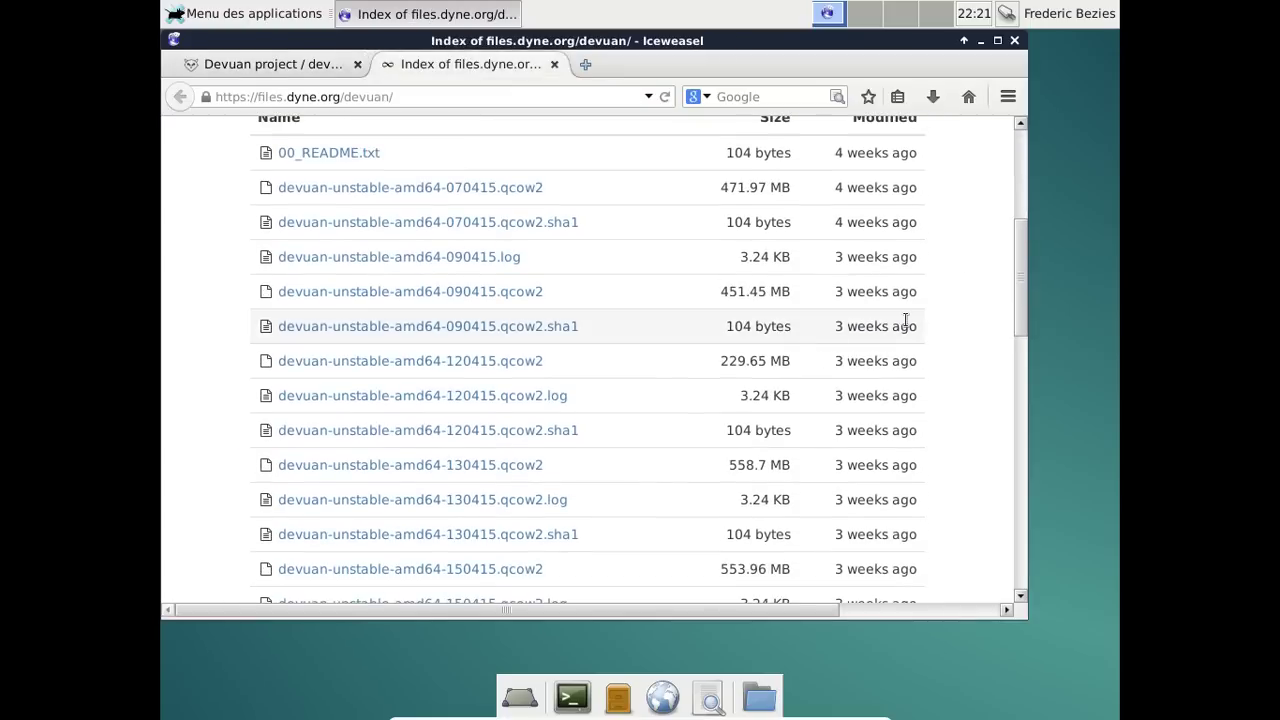
scroll(905, 320, down, 14)
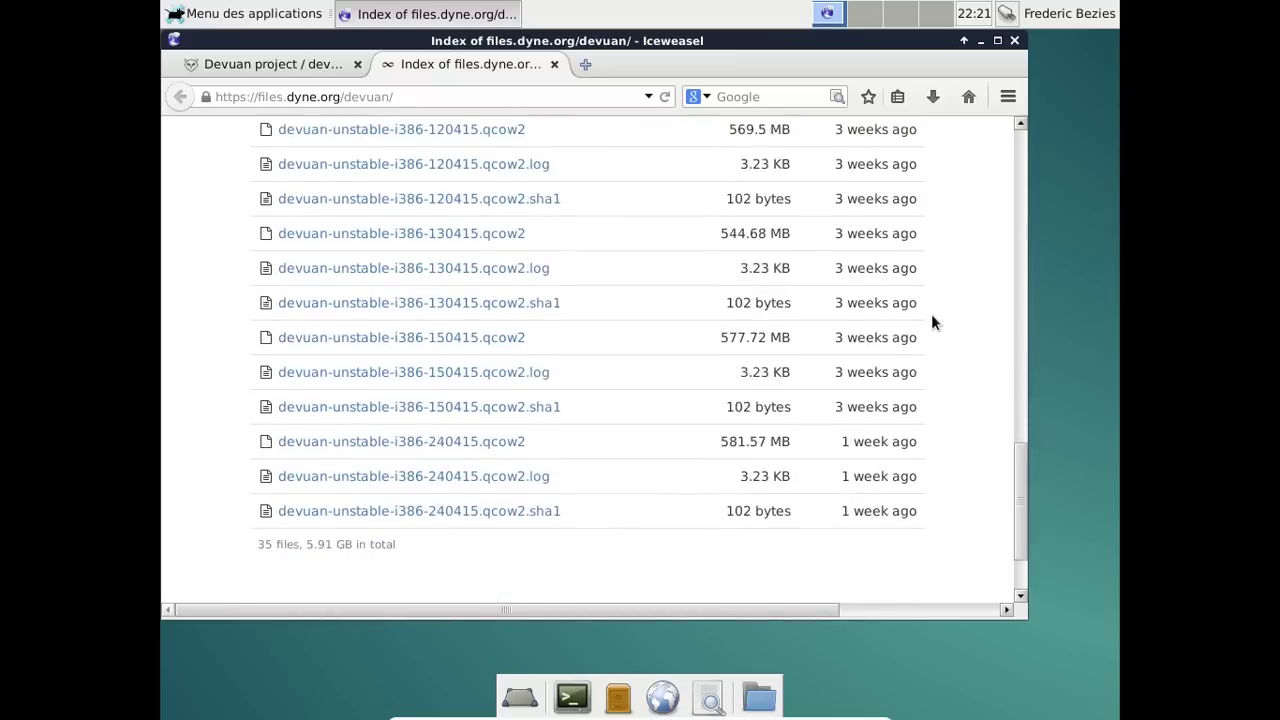
scroll(935, 320, down, 1)
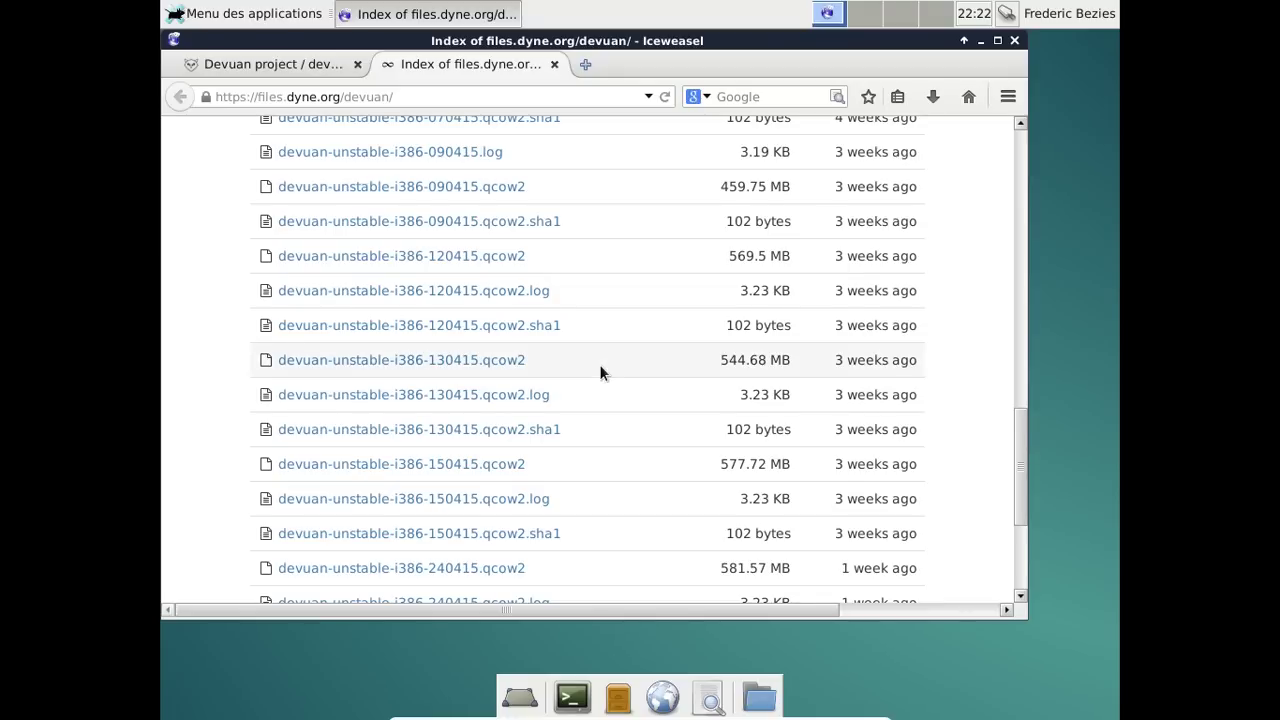
scroll(600, 372, up, 5)
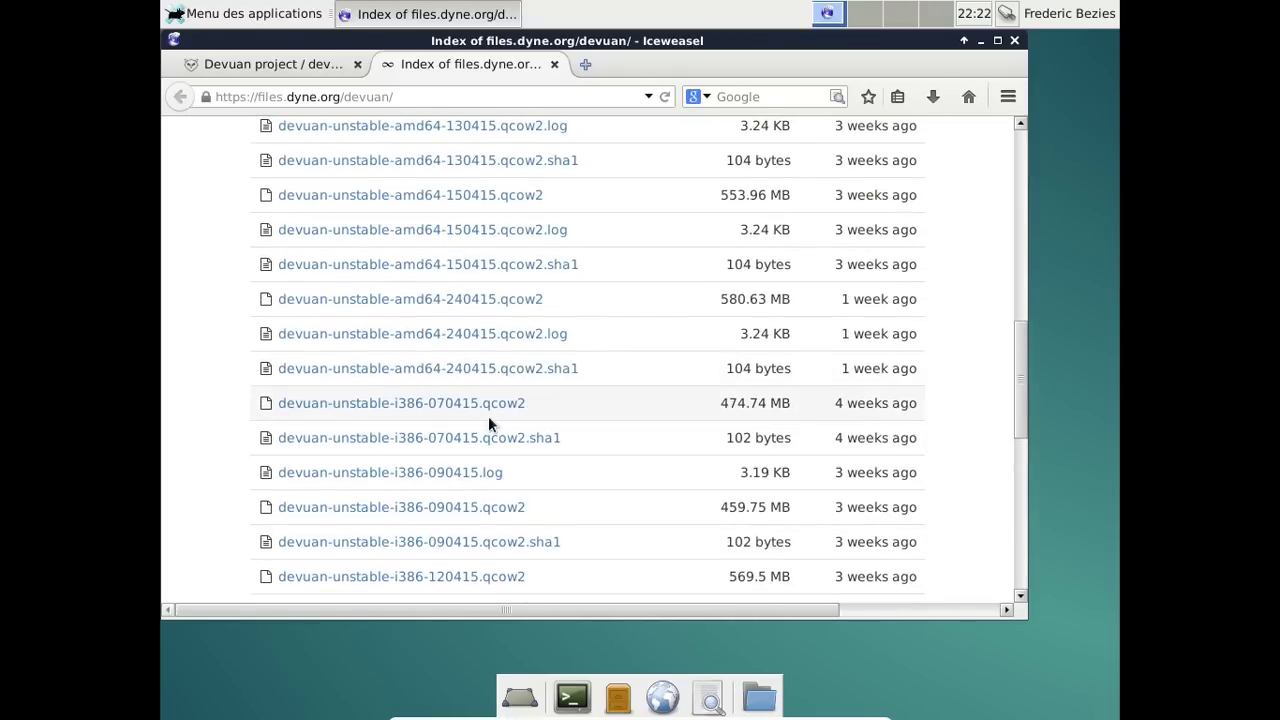
scroll(530, 400, up, 1)
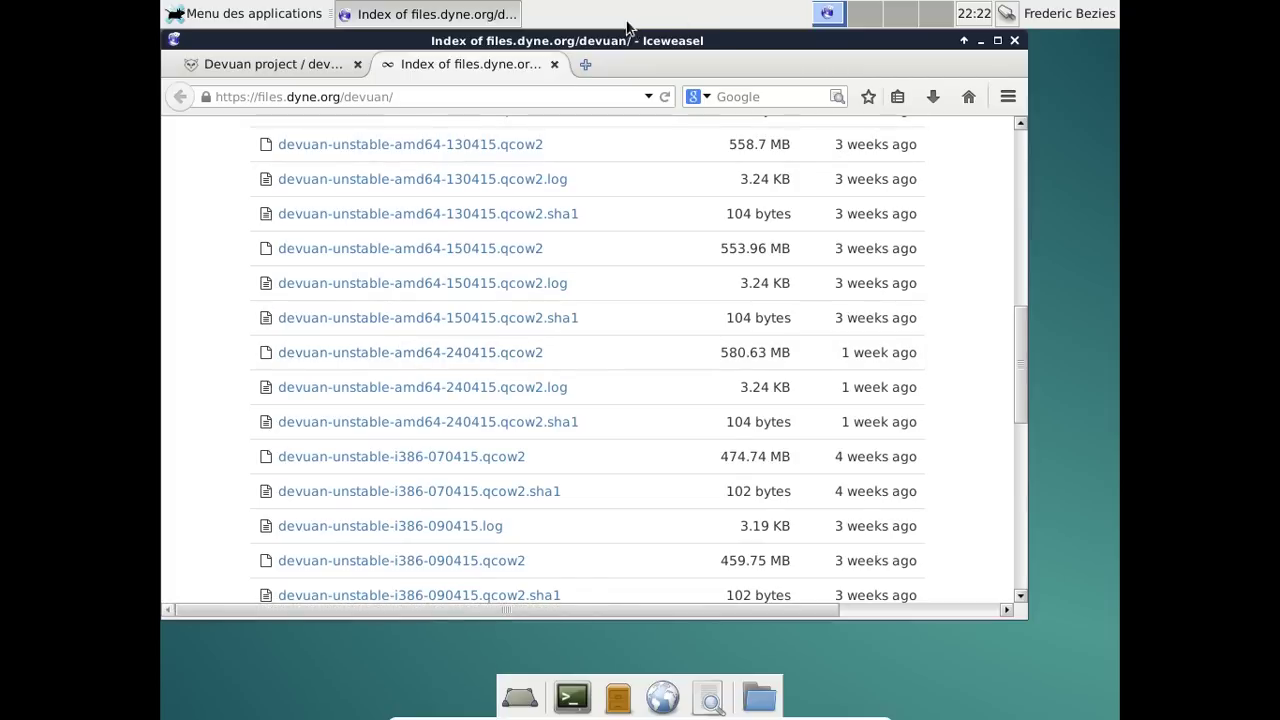
click(554, 64)
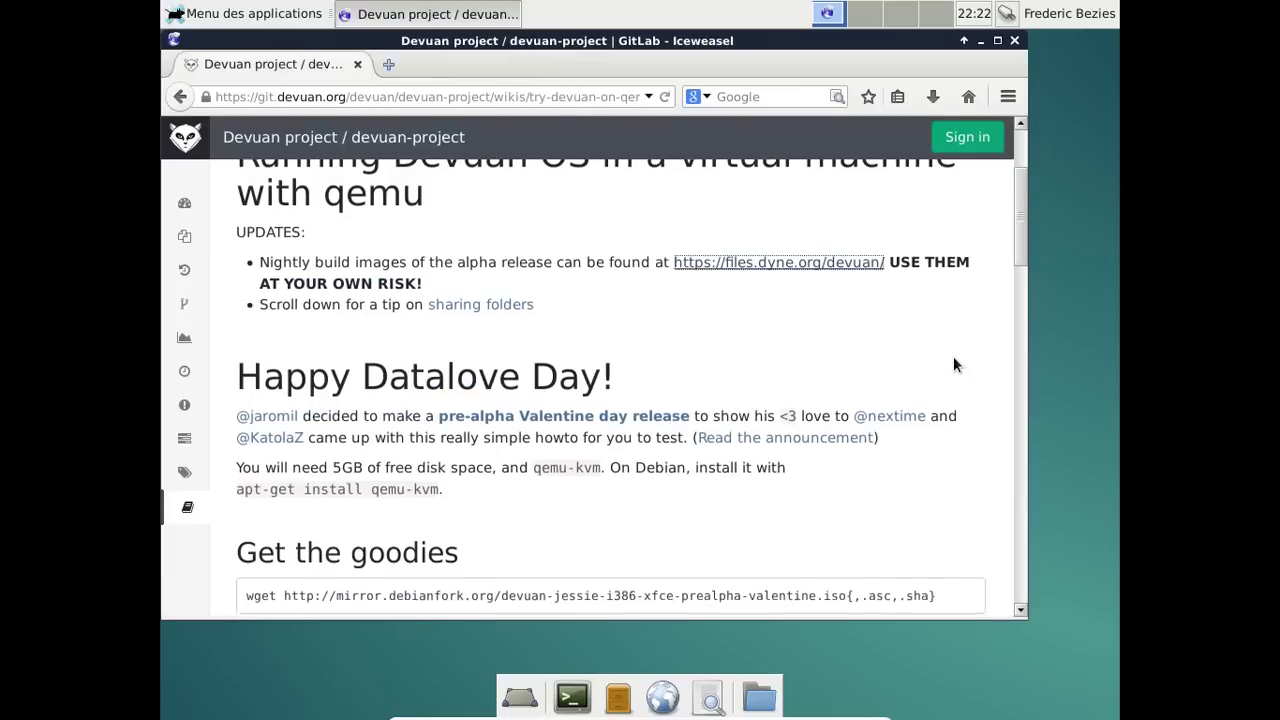
scroll(953, 365, down, 2)
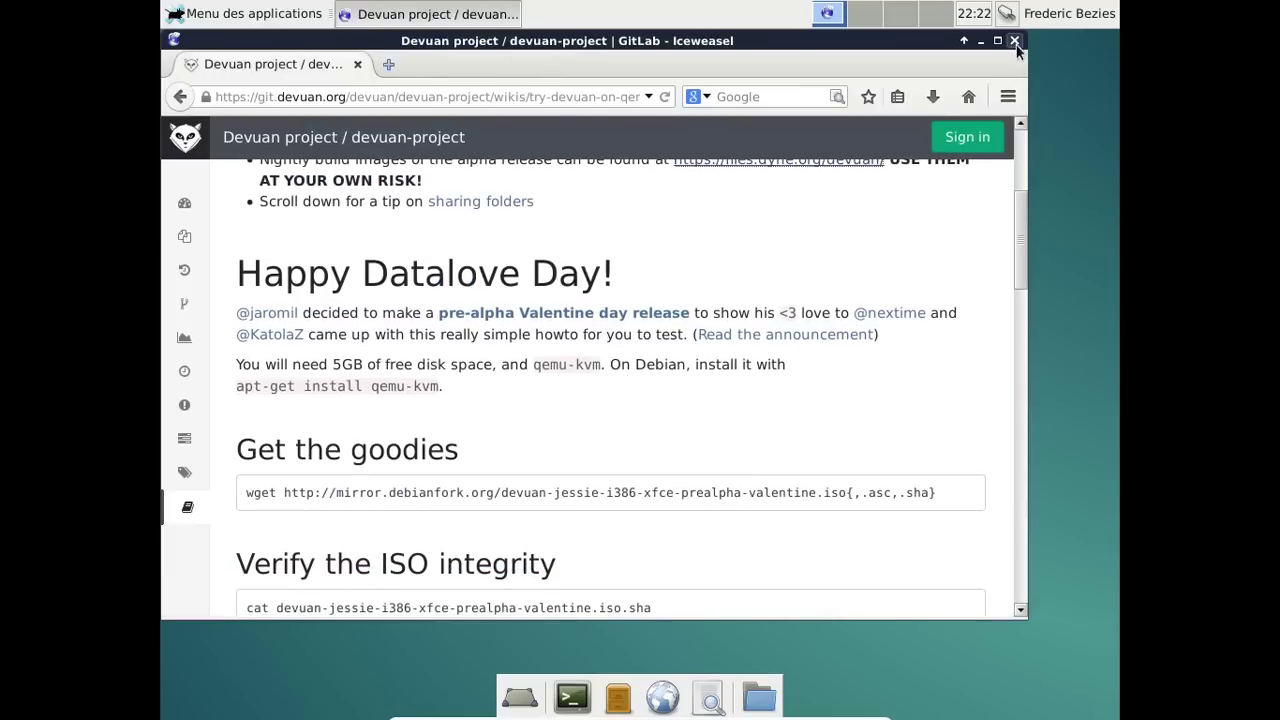
Close Iceweasel, then browse the Infographie and Système menus before dismissing the applications list.
click(1014, 41)
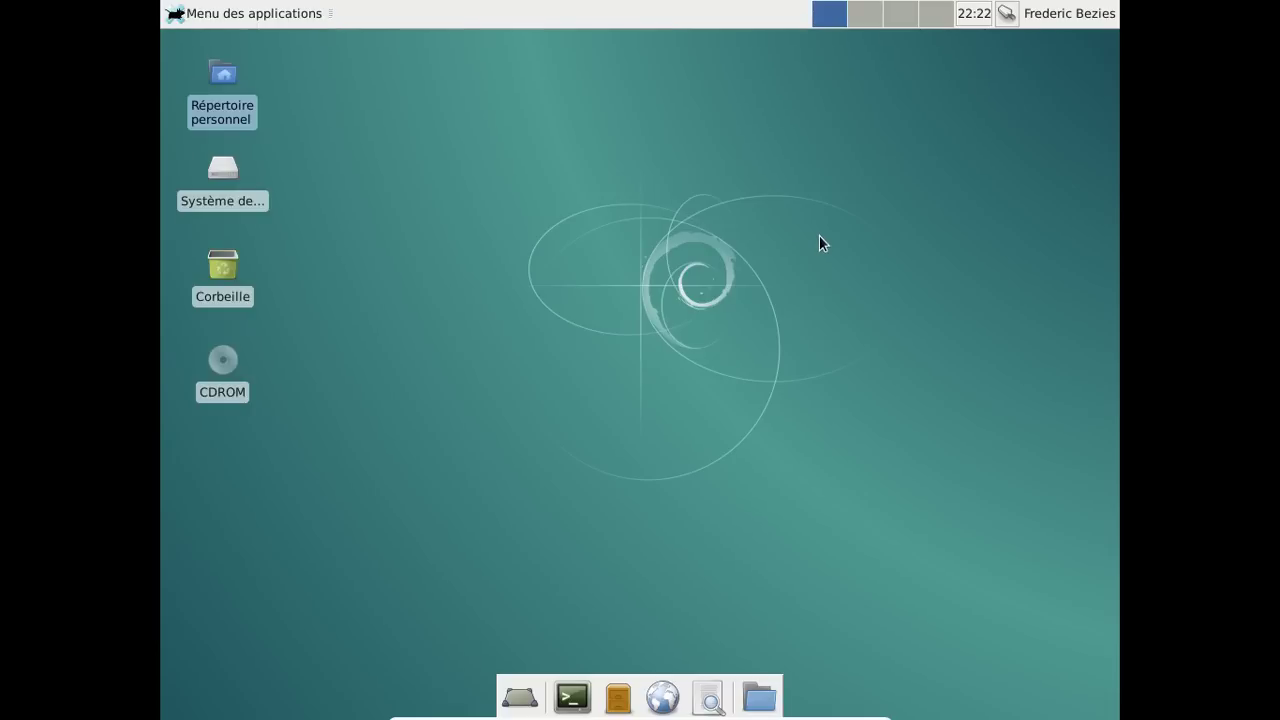
click(272, 18)
mouse_move(286, 236)
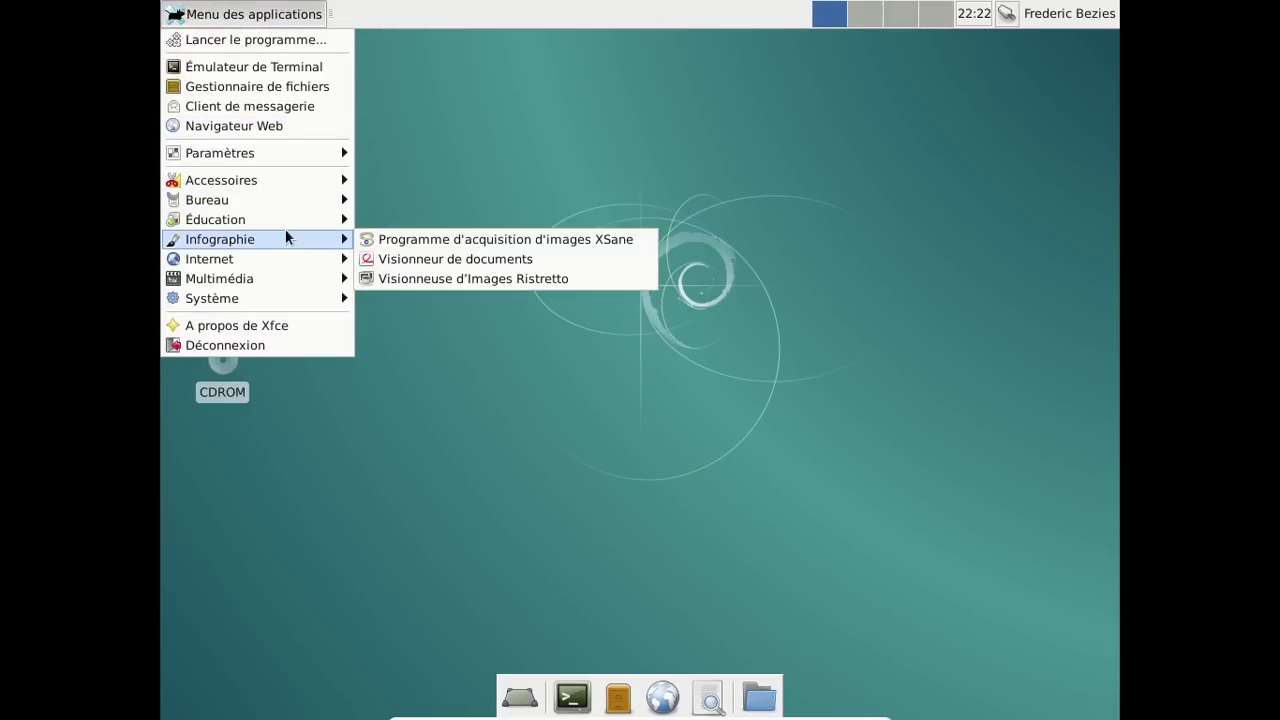
mouse_move(278, 304)
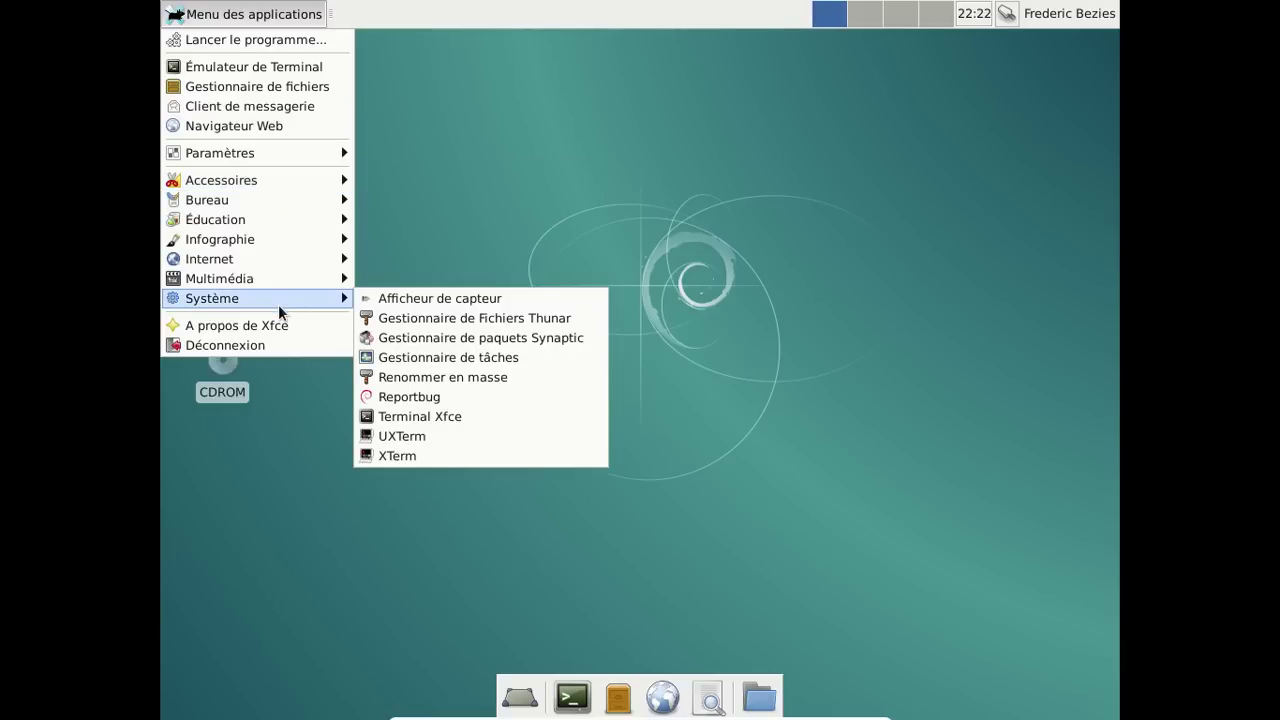
click(723, 214)
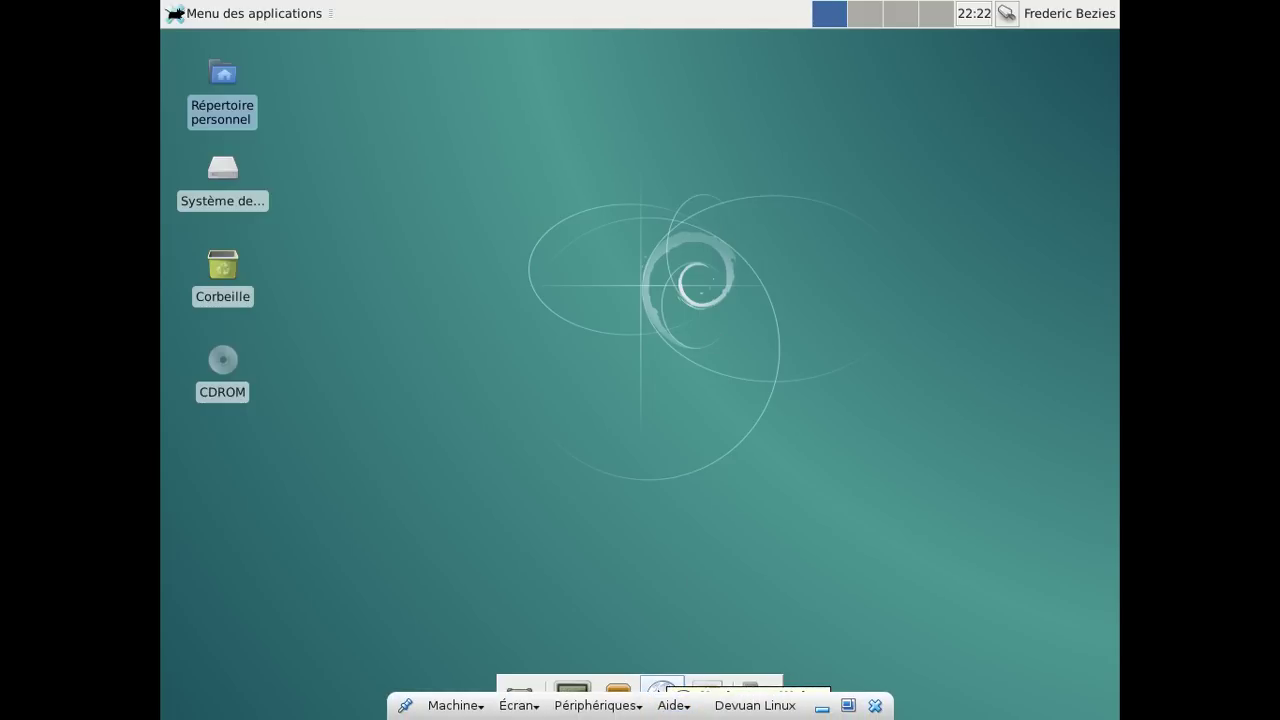
click(660, 697)
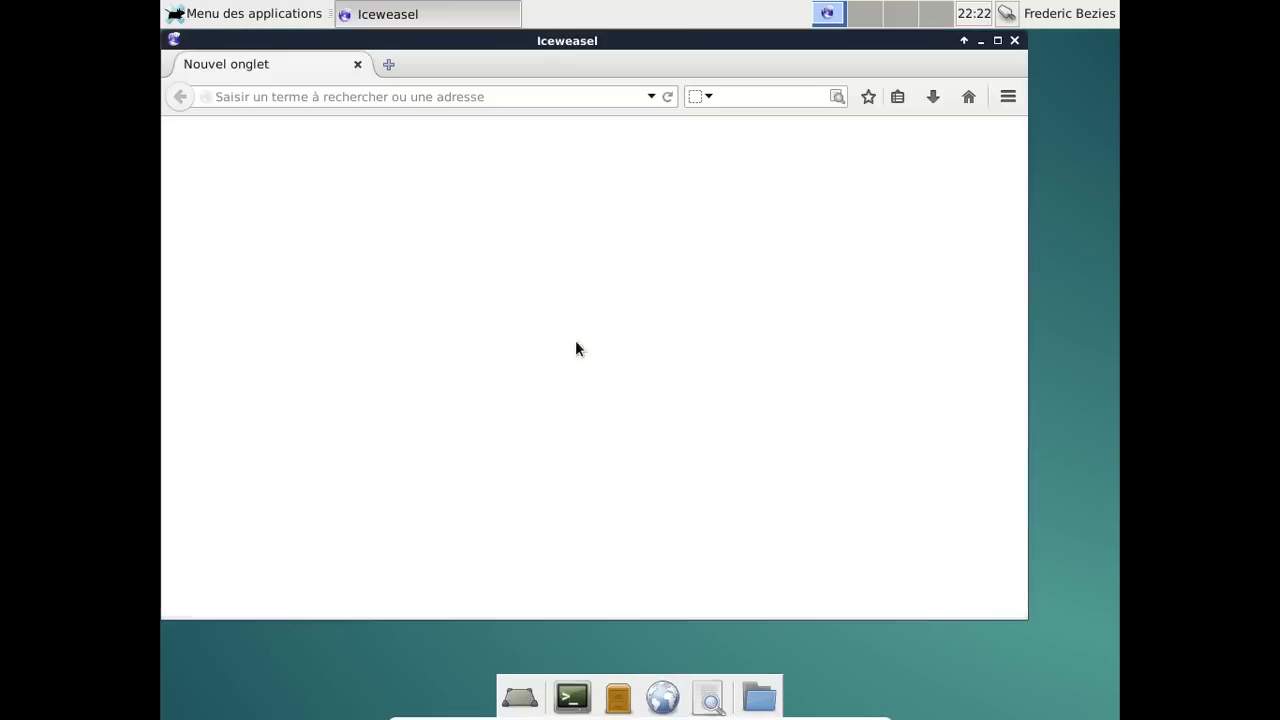
text(devua)
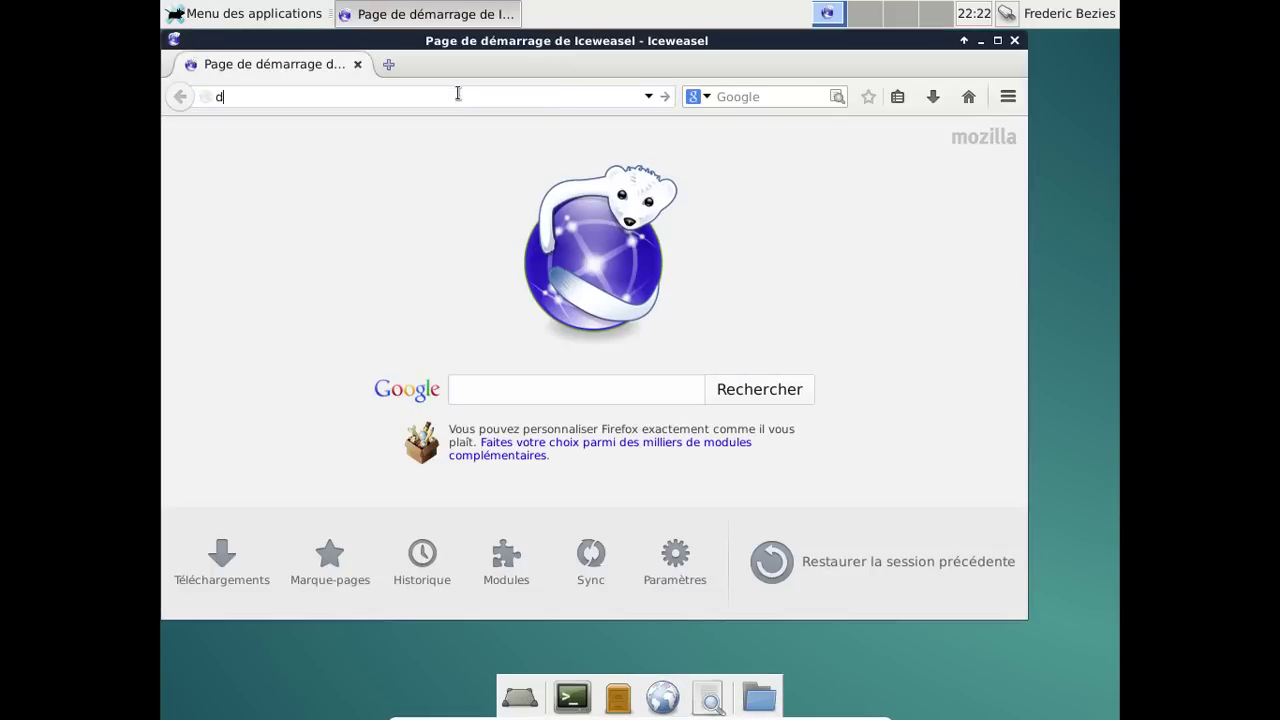
key(BackSpace)
key(BackSpace)
key(BackSpace)
key(BackSpace)
text(evuan.)
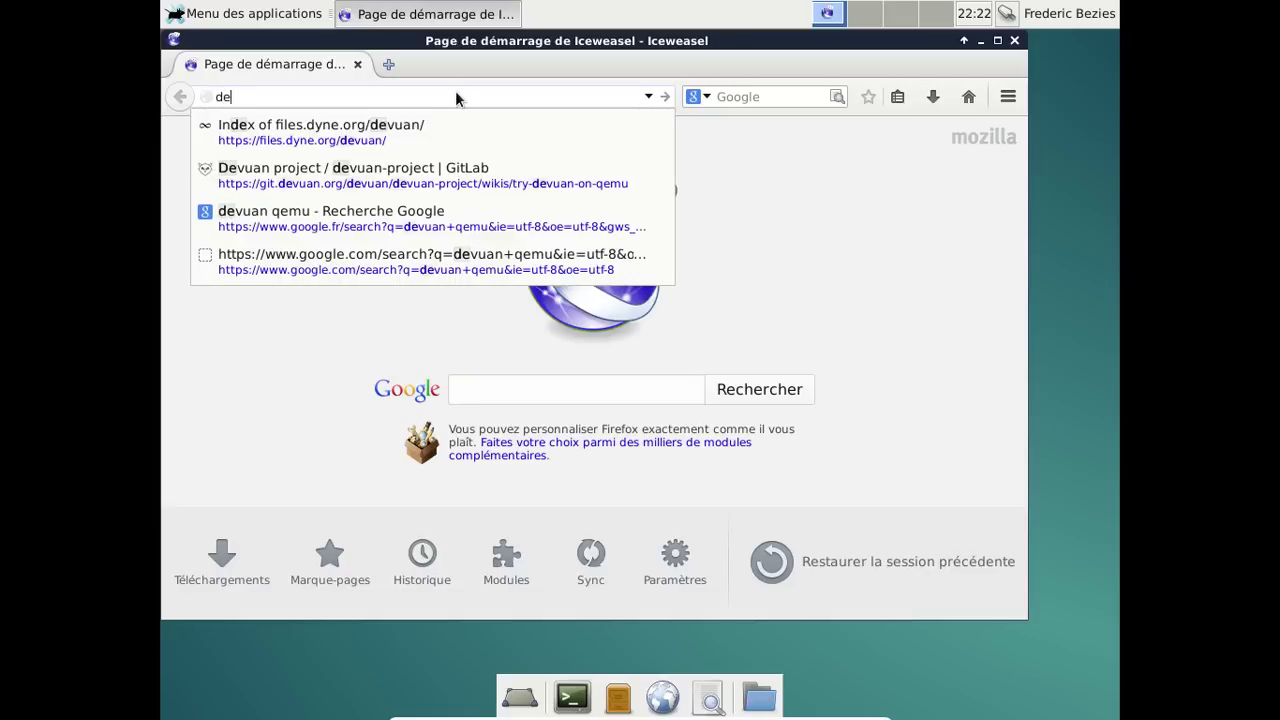
text(org)
key(Return)
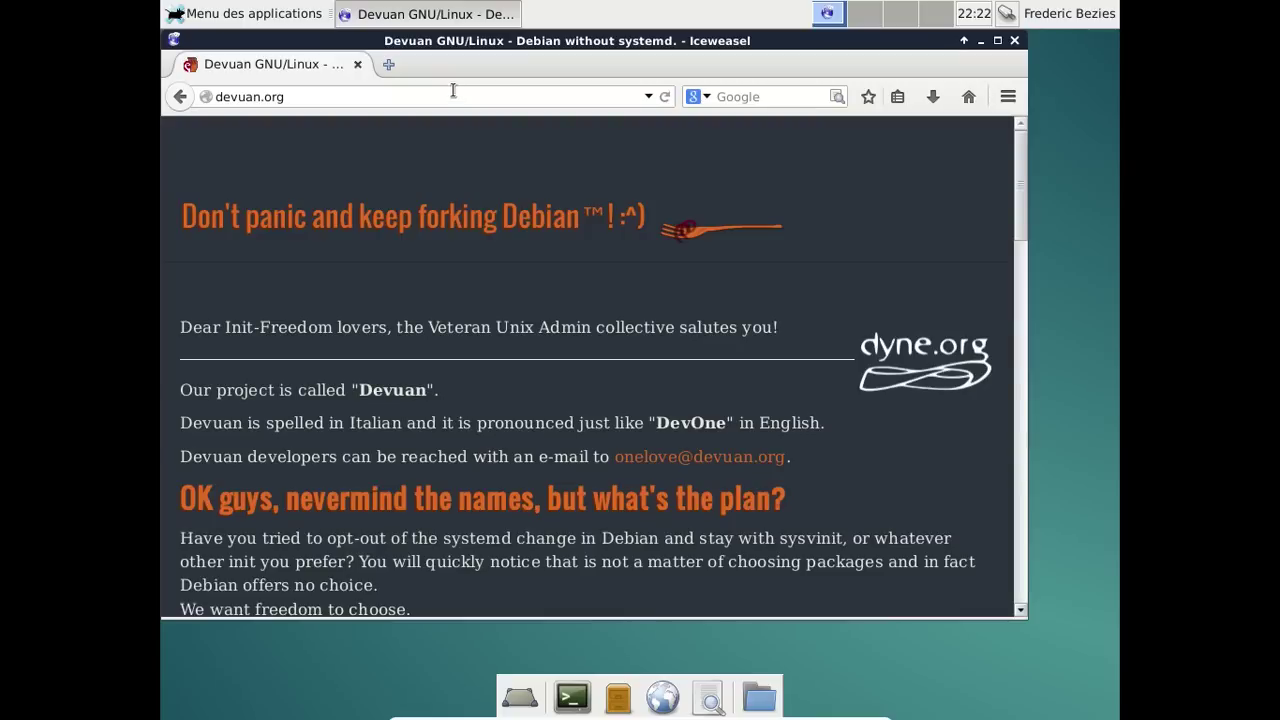
scroll(885, 285, down, 5)
scroll(886, 287, down, 2)
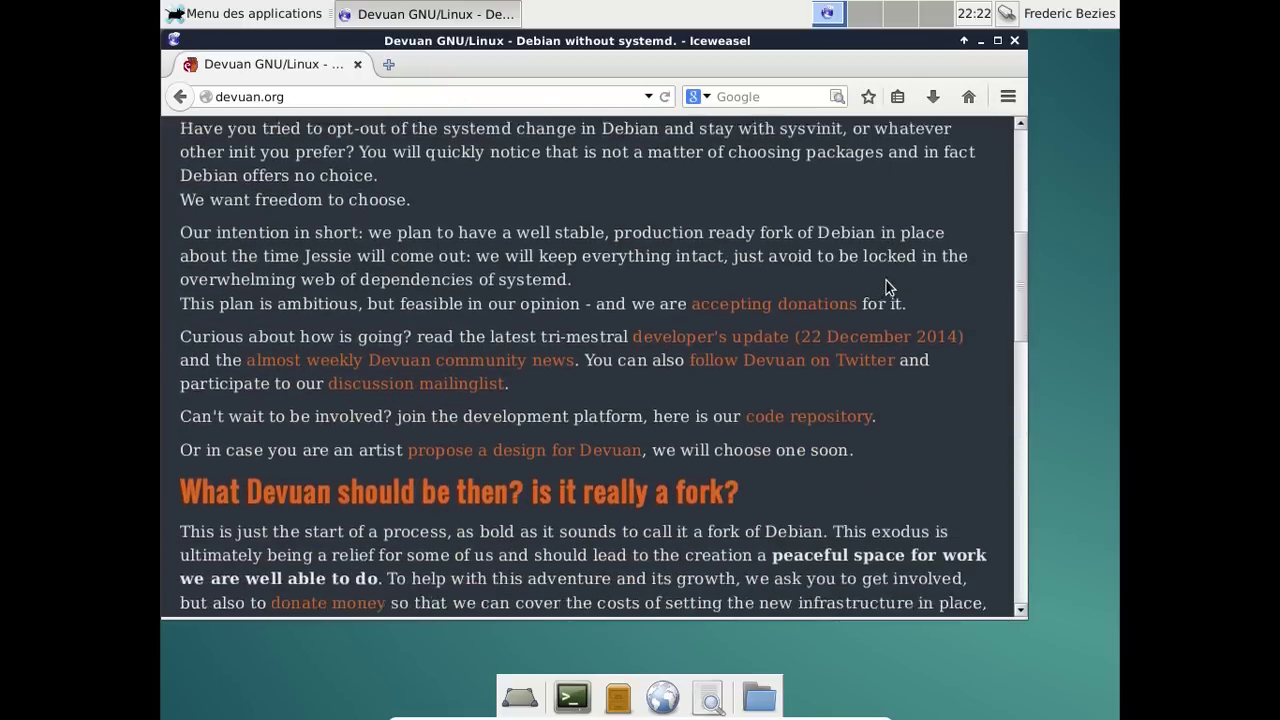
scroll(887, 287, down, 2)
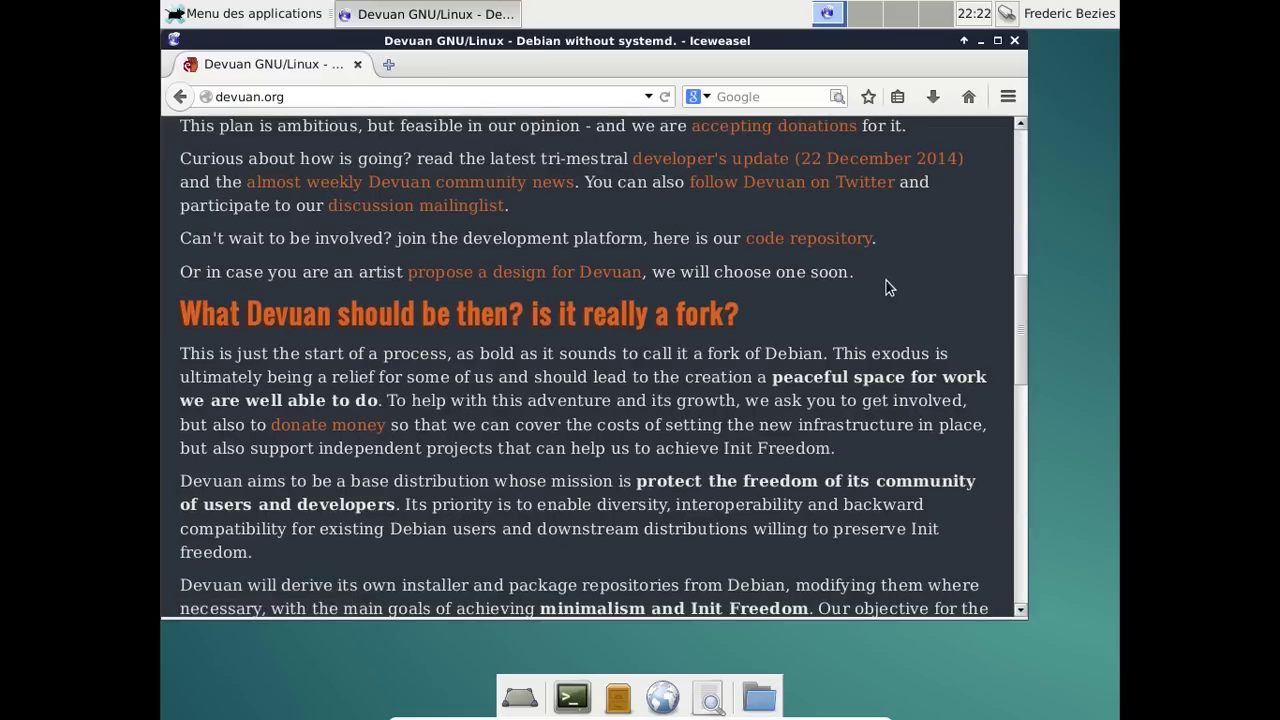
scroll(885, 285, down, 2)
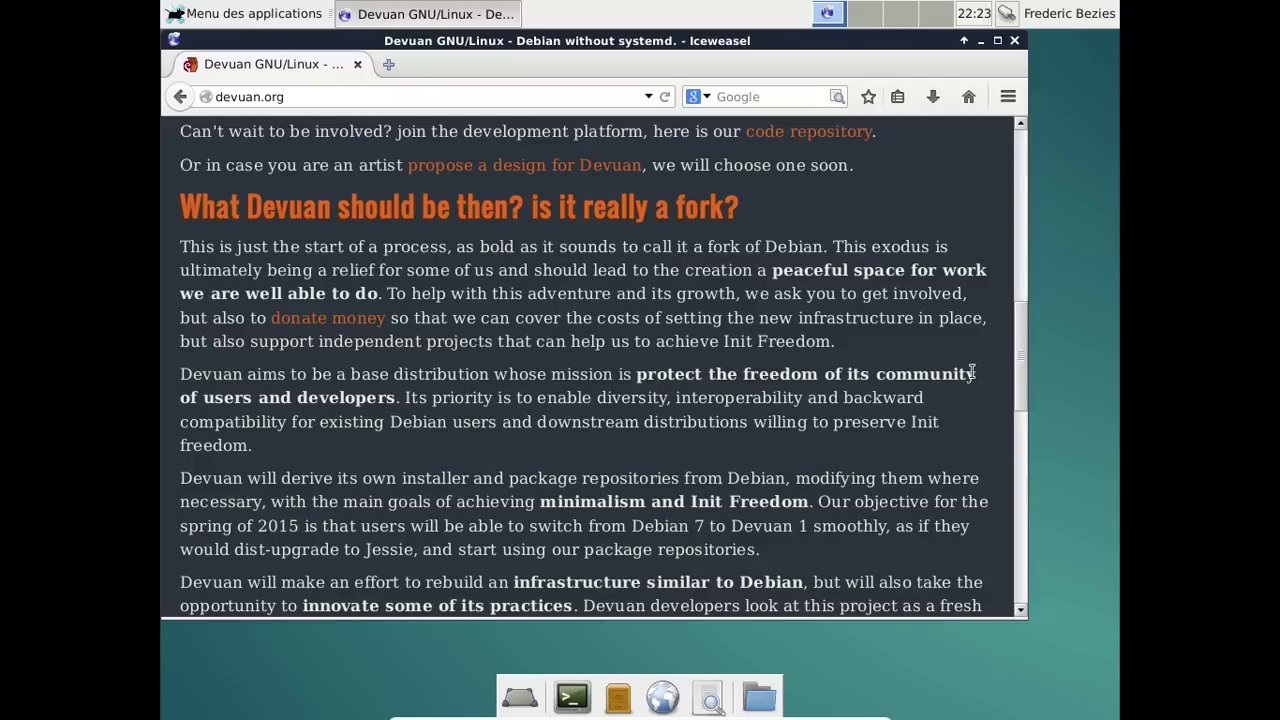
scroll(901, 380, down, 2)
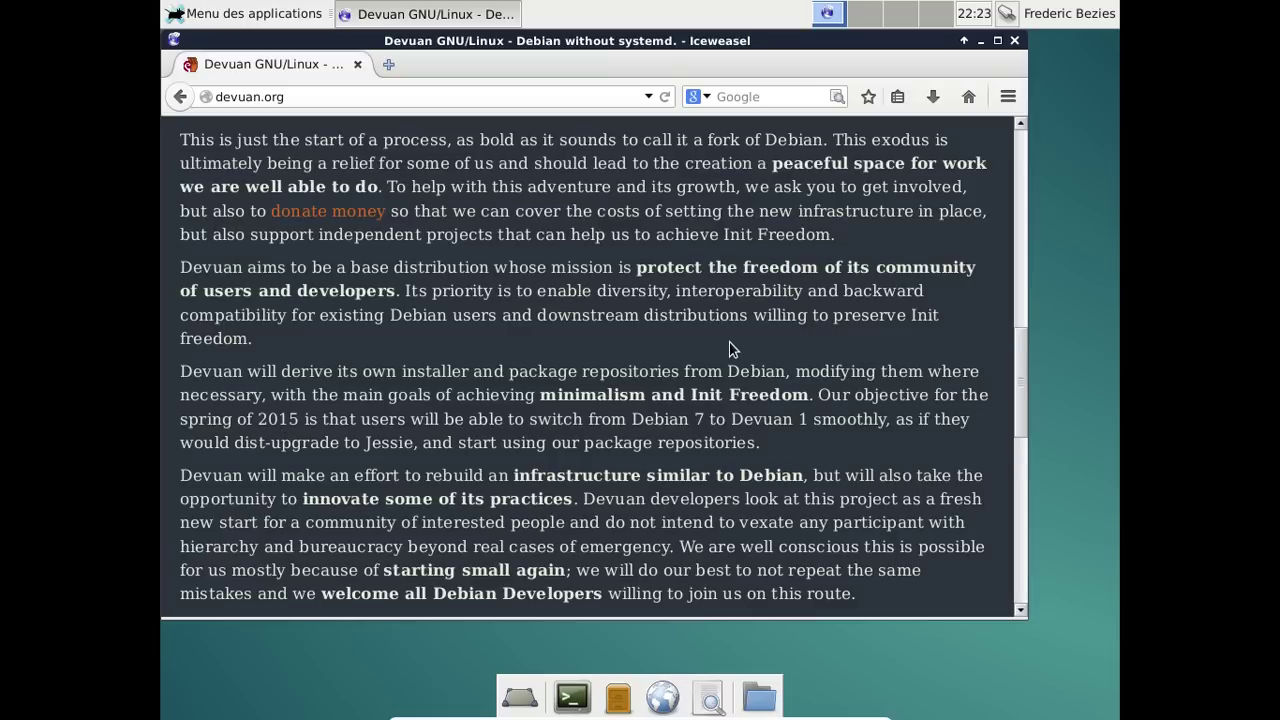
scroll(730, 349, down, 4)
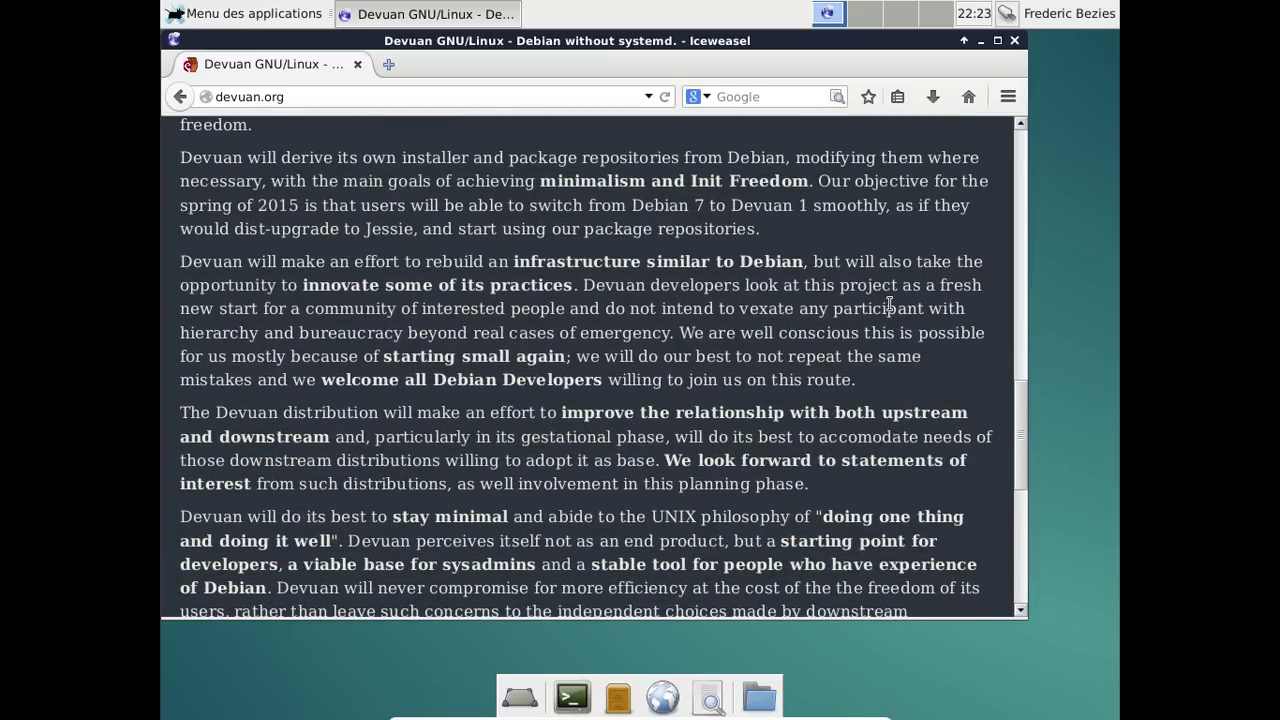
scroll(890, 306, down, 2)
click(1013, 41)
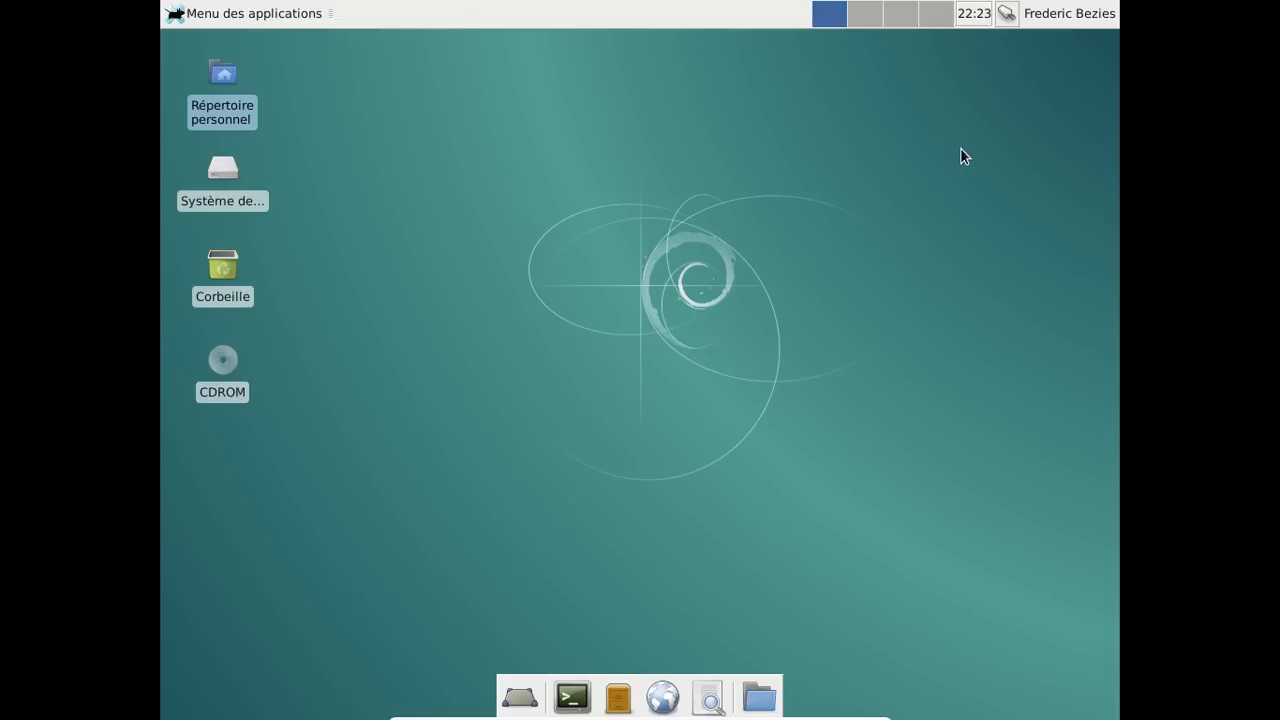
Look over the session power options and the applications list, closing both without choosing anything.
click(1079, 12)
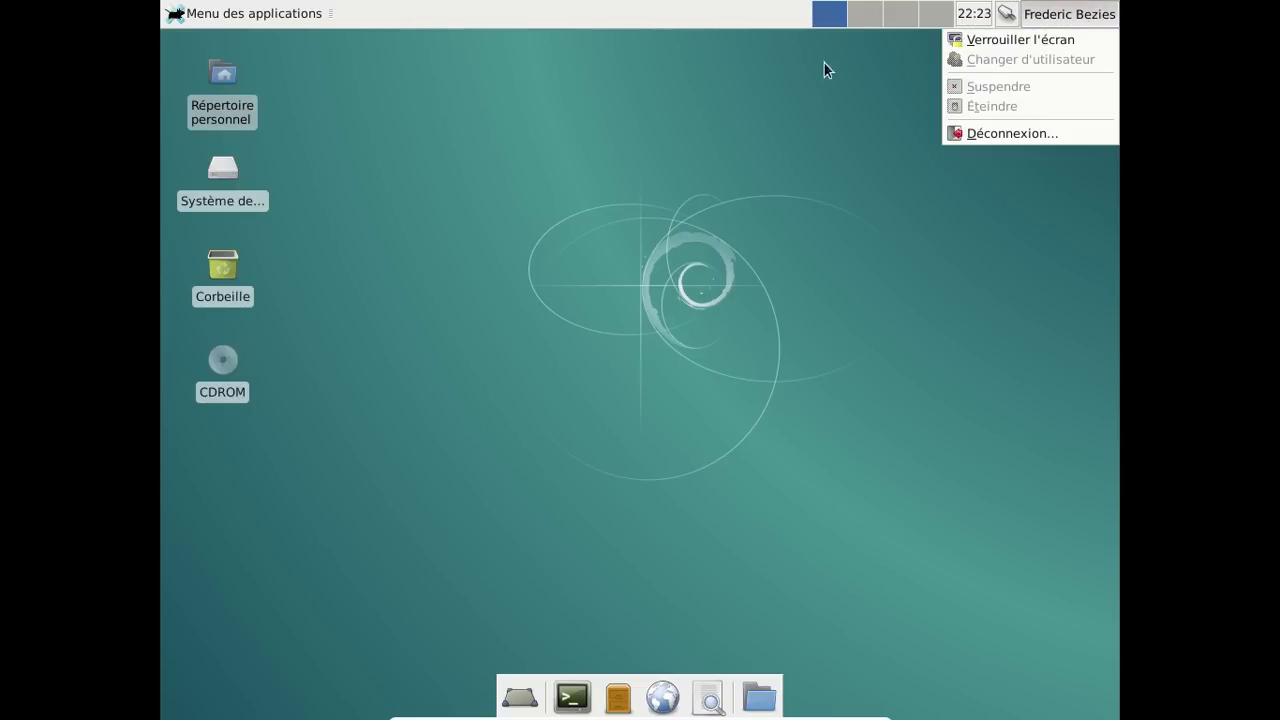
click(745, 151)
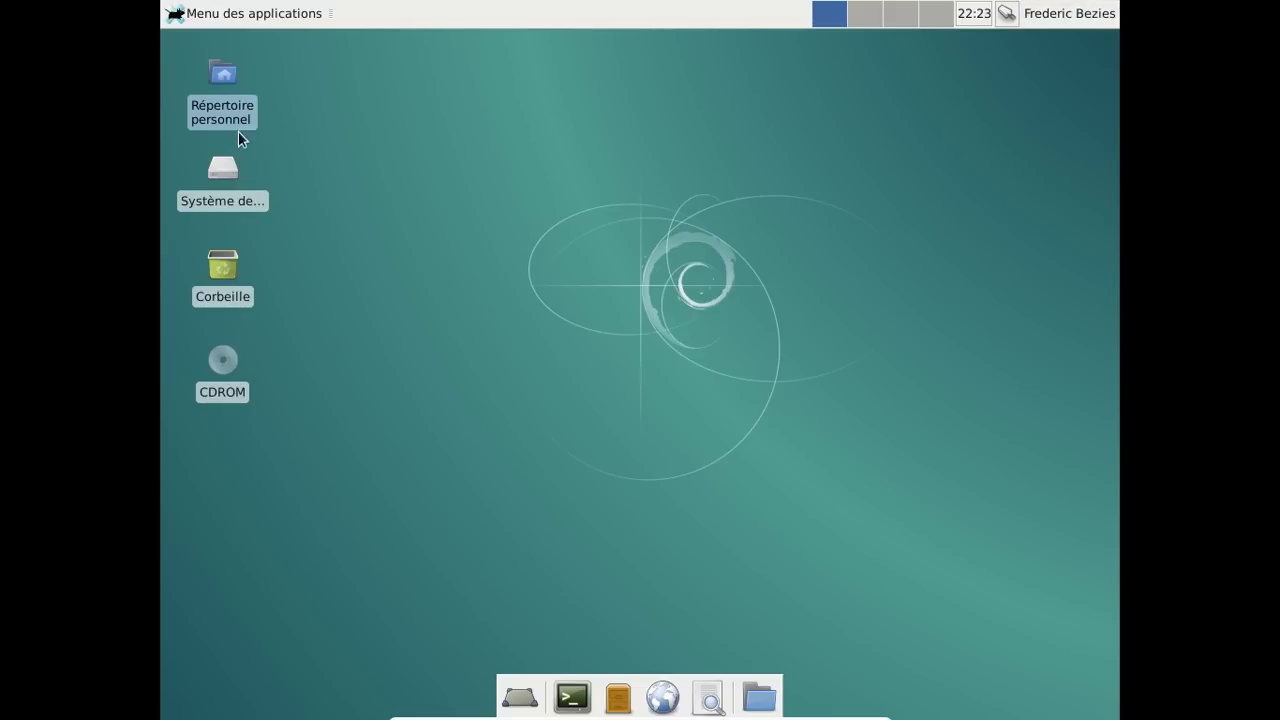
click(231, 15)
click(784, 420)
Open a terminal from the dock and switch to root with su and the root password.
click(589, 703)
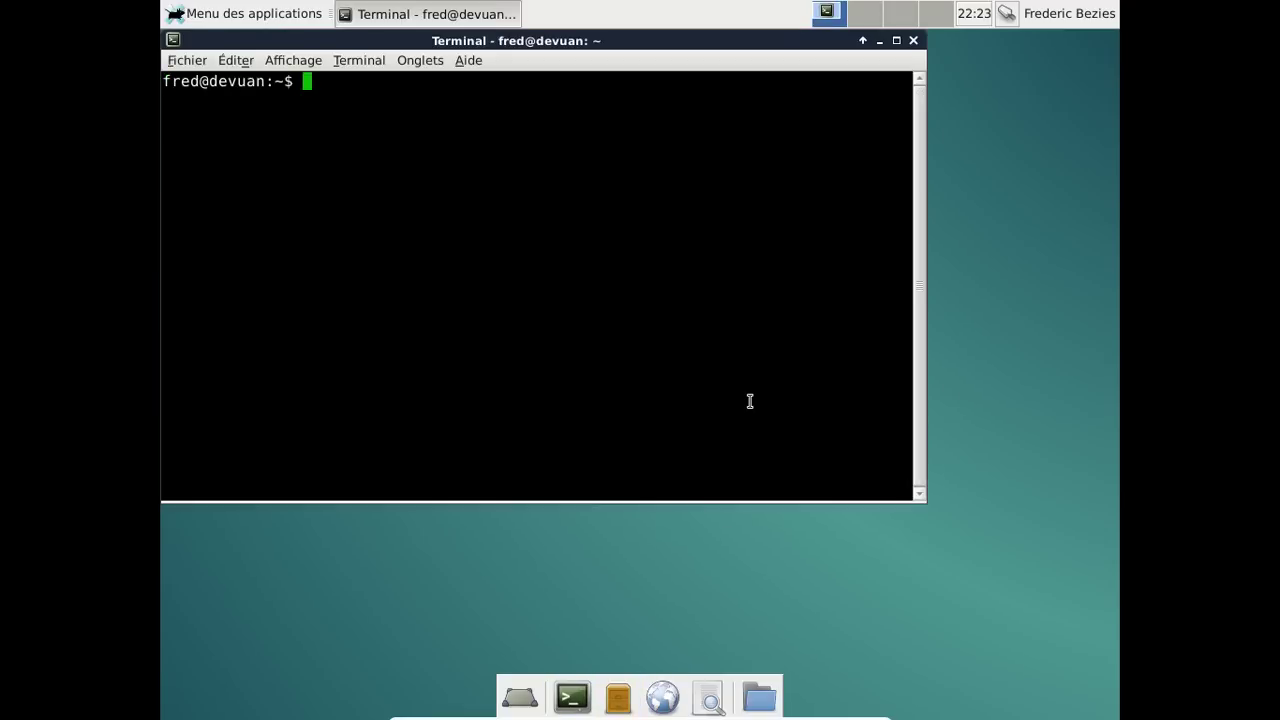
text(su)
key(Return)
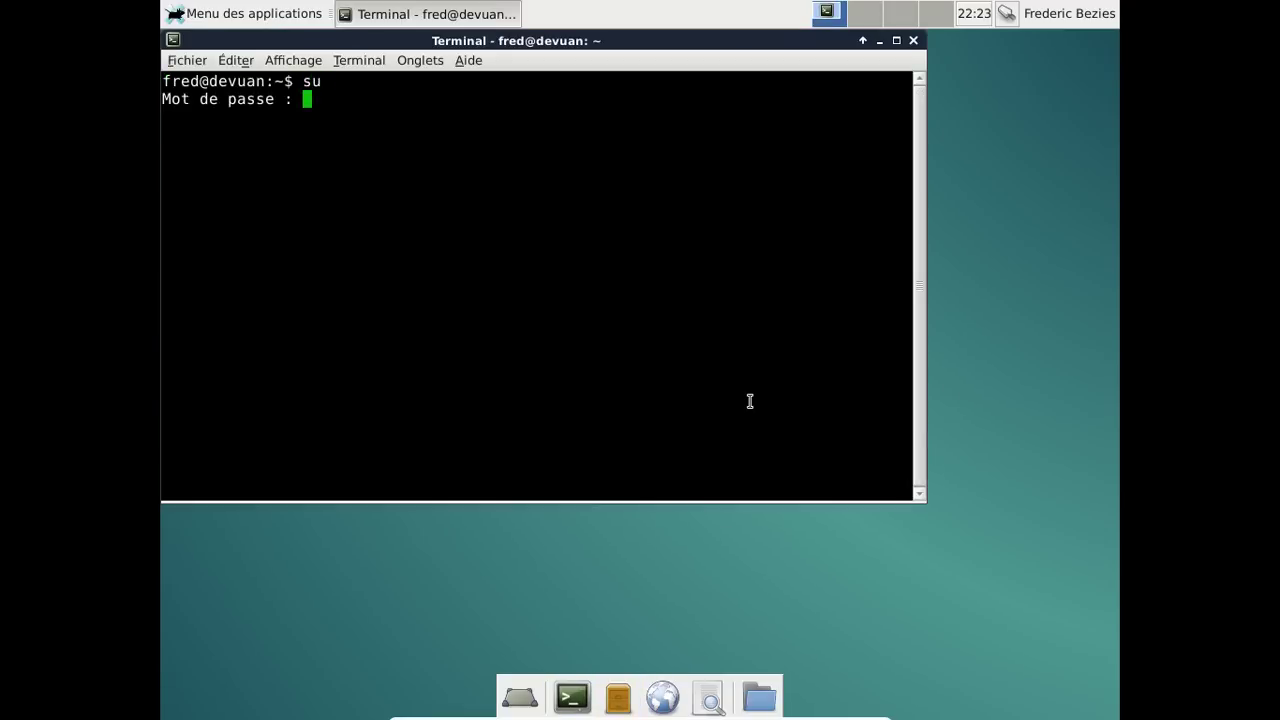
key(Return)
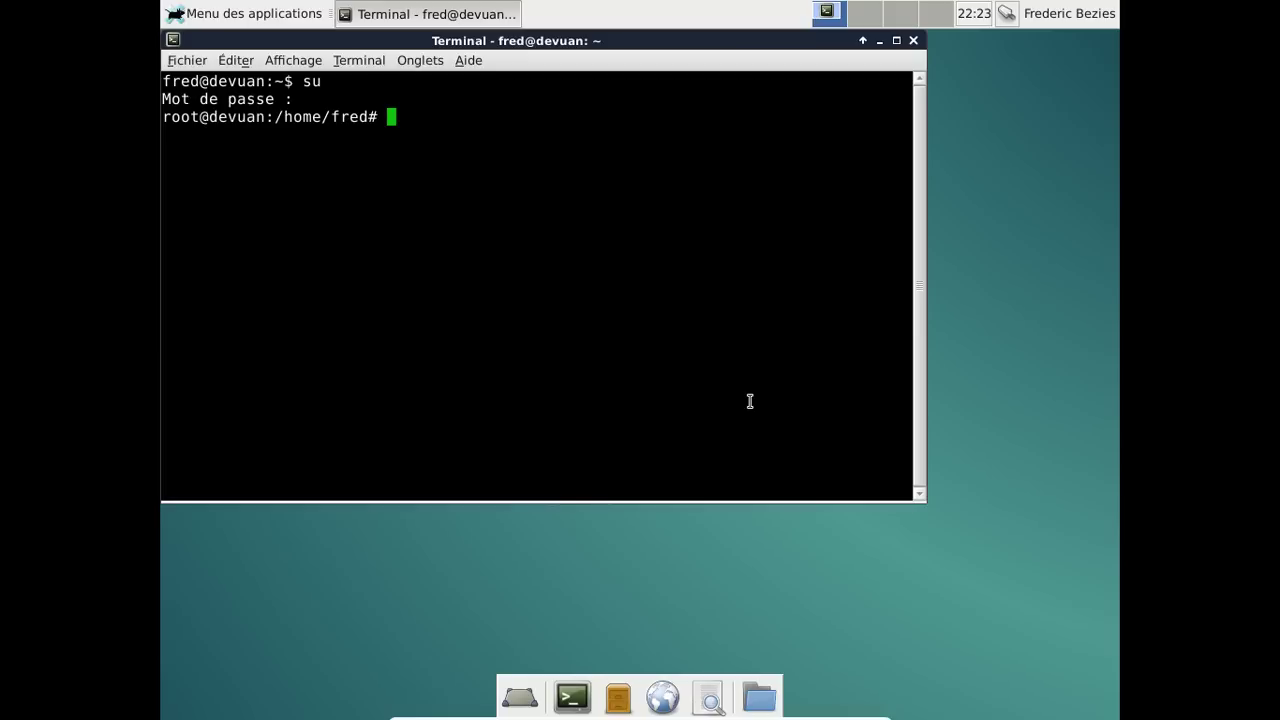
Run 'shutdown -h now' as root, correcting the misspelled command first.
text(shuto)
text(wn)
key(BackSpace)
key(Left)
key(Left)
key(Left)
text(d)
key(Right)
key(Right)
key(Right)
text(-h)
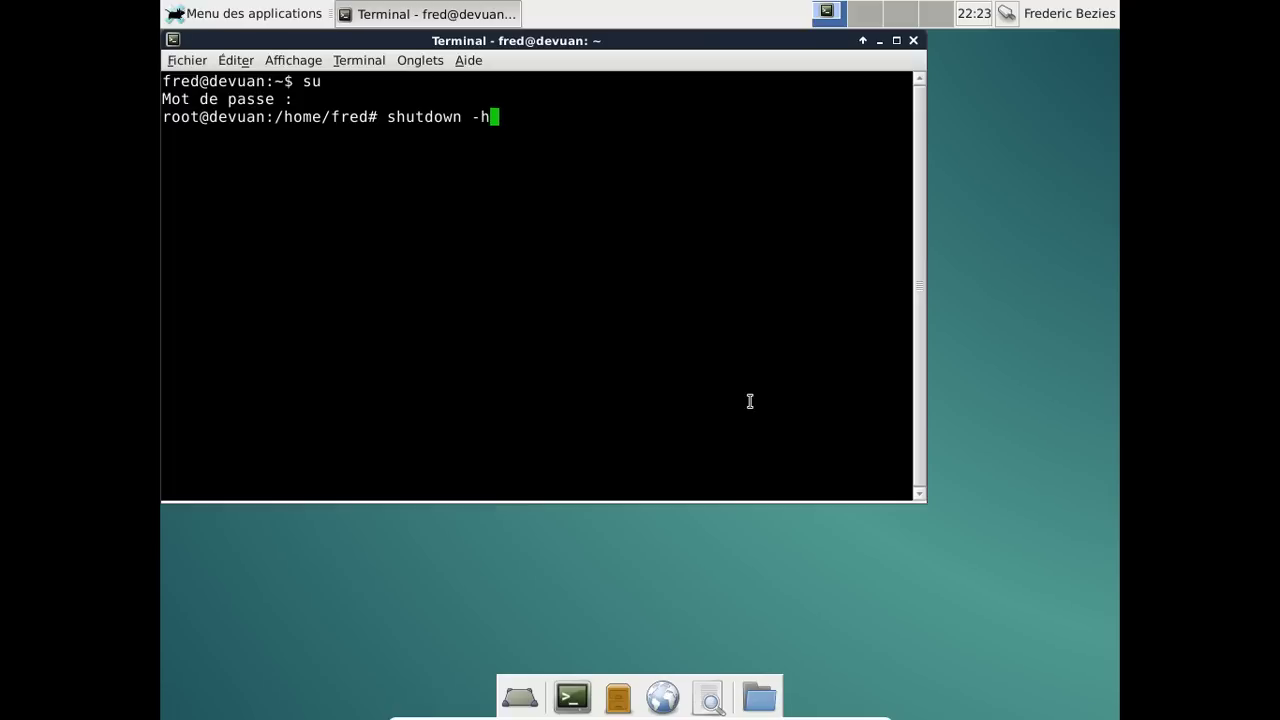
text( now)
key(Return)
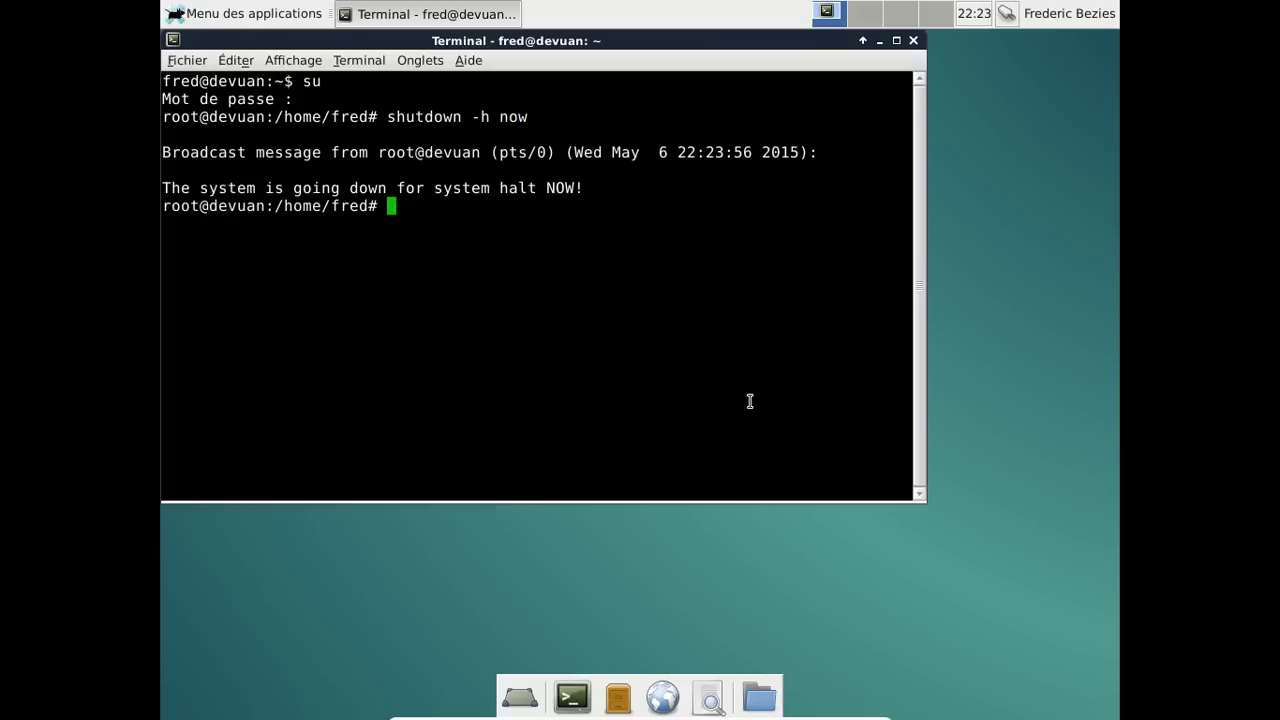